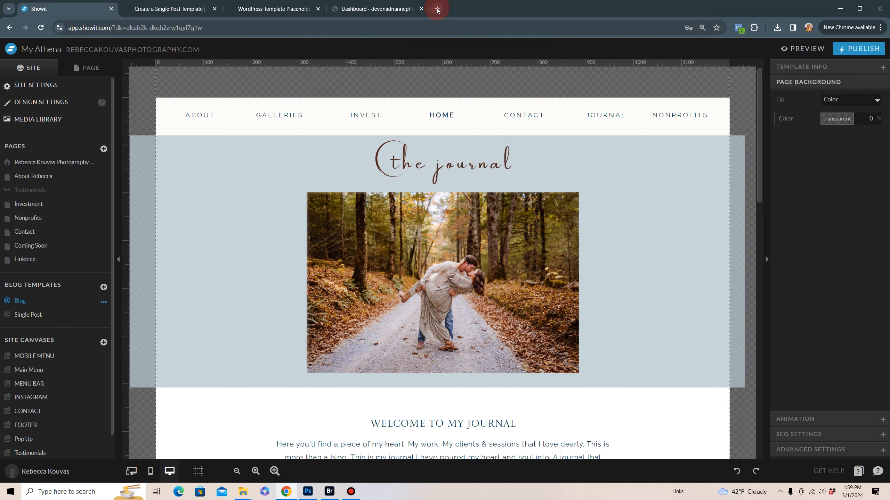
Step: Open rebeccakouvasphotography.com in a new browser tab and go to its journal page
left_click(437, 10)
type("re")
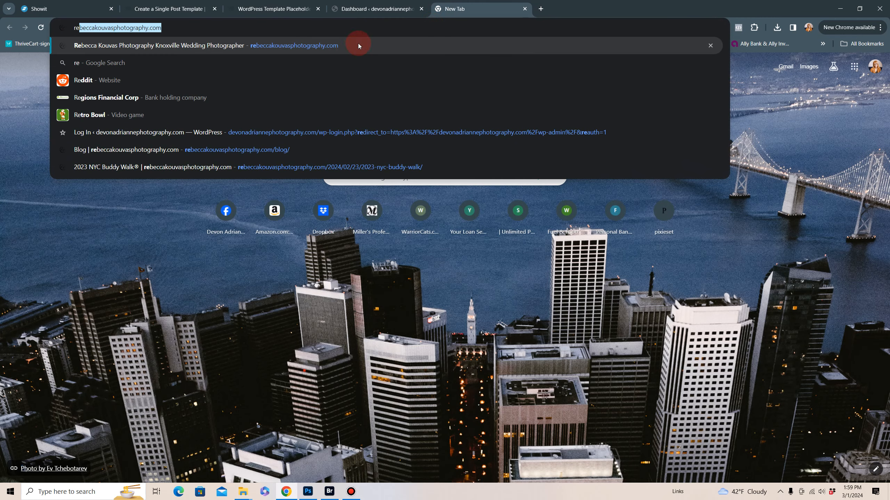
left_click(358, 46)
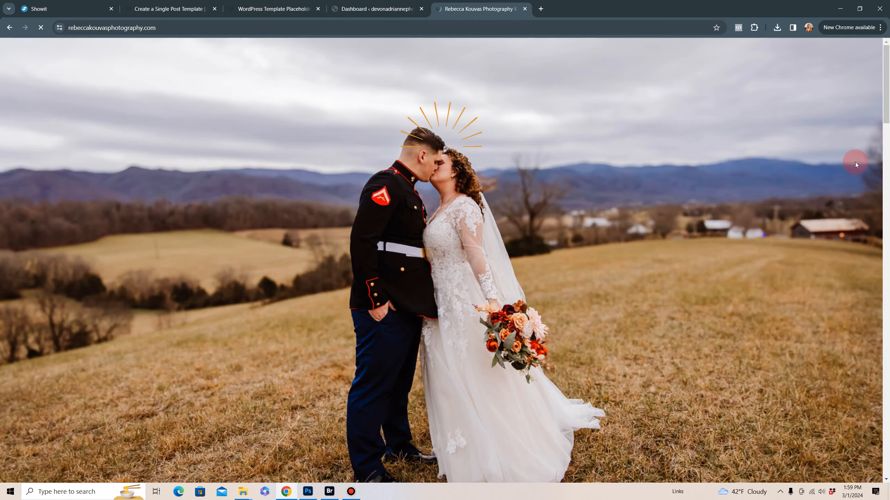
scroll(546, 292, "down", 2)
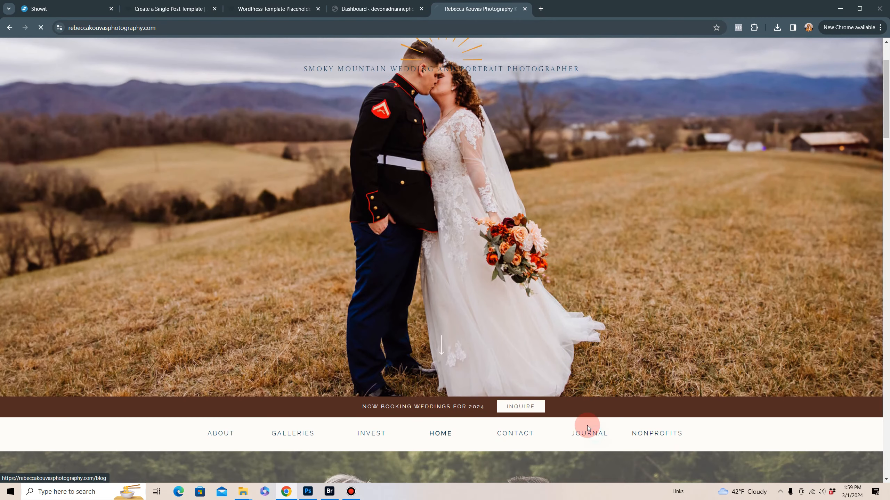
left_click(597, 426)
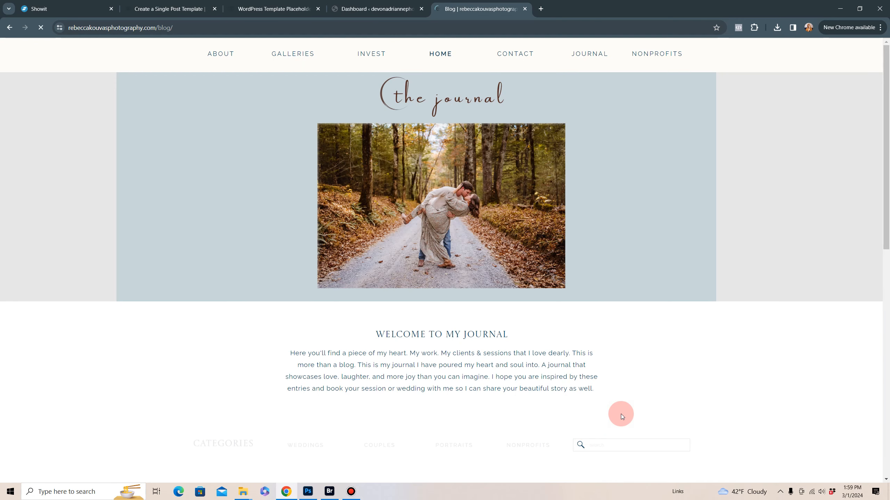
Step: Open the 2023 NYC Buddy Walk post from the journal and view its opening text and photos
scroll(702, 354, "down", 9)
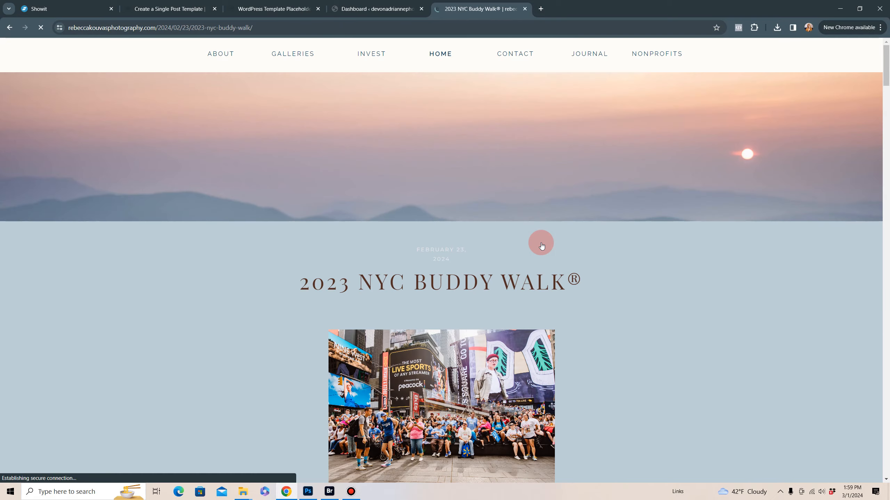
scroll(612, 388, "down", 8)
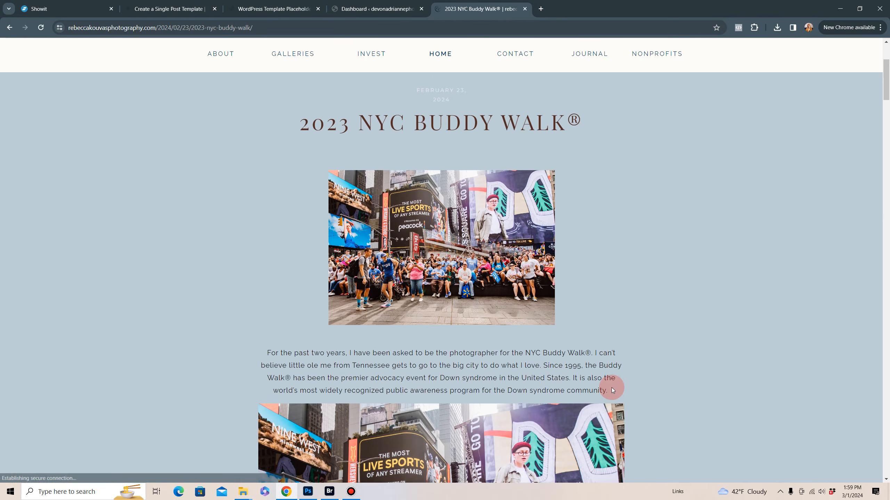
scroll(612, 389, "down", 10)
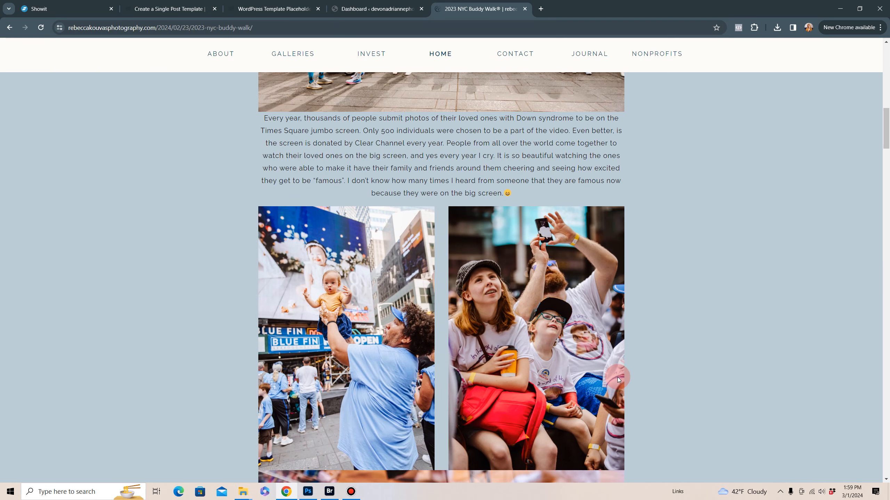
Step: Look at the WordPress dashboard, and return to the Buddy Walk post to view it through to the previous-post link
left_click(362, 4)
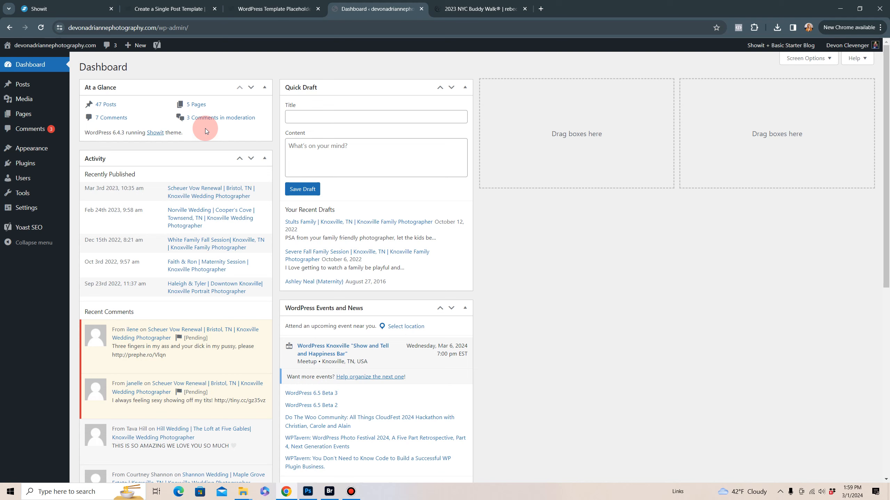
left_click(461, 9)
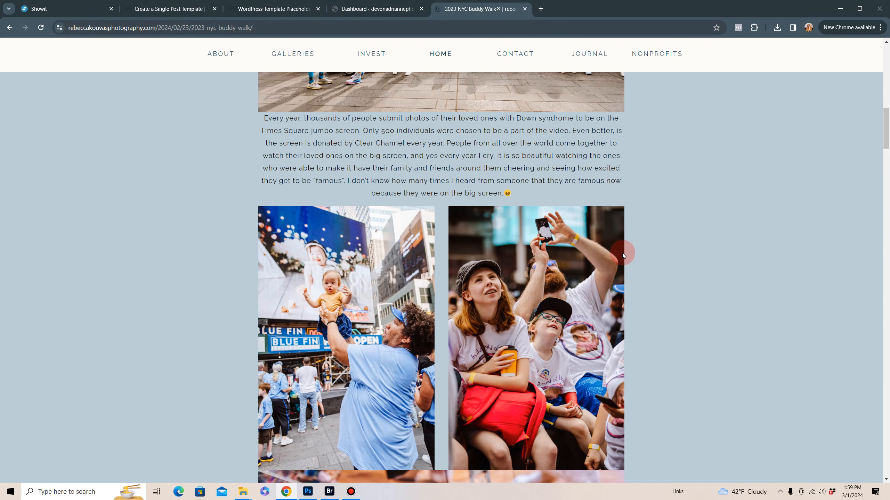
scroll(654, 287, "down", 15)
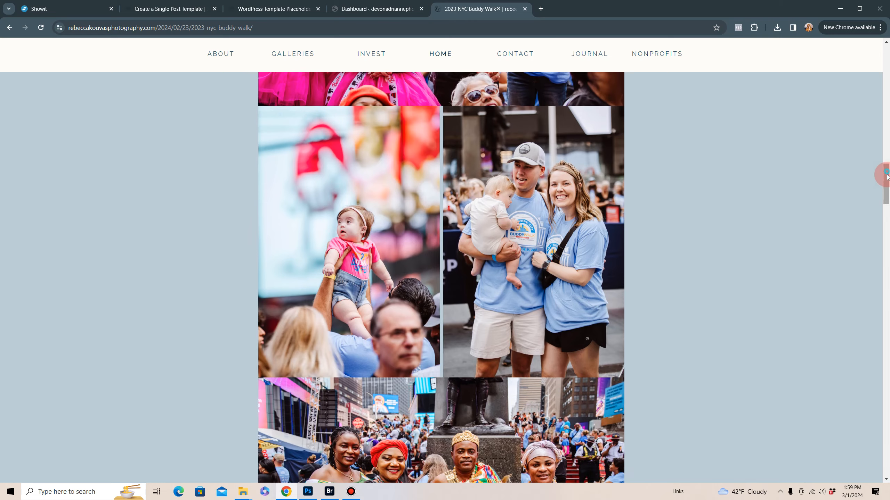
left_click_drag(888, 177, 888, 450)
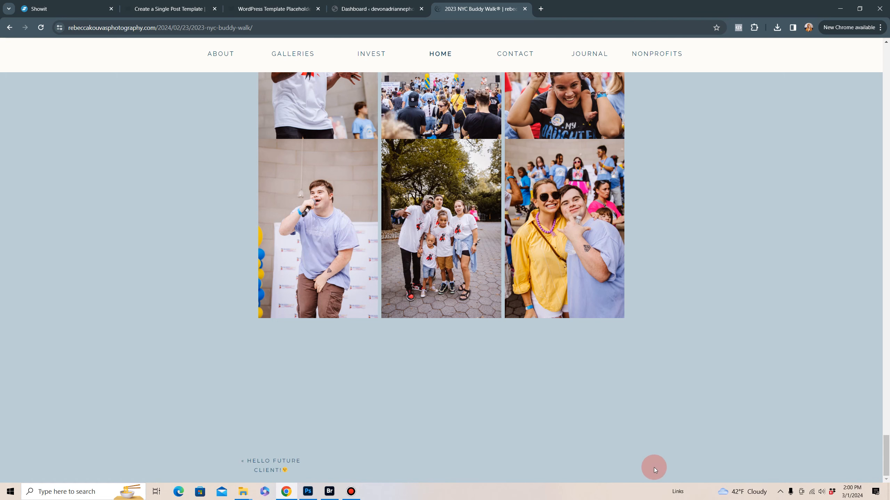
Step: Open mandyhartphoto.com in a new browser tab and browse the post list on its blog page
left_click(540, 8)
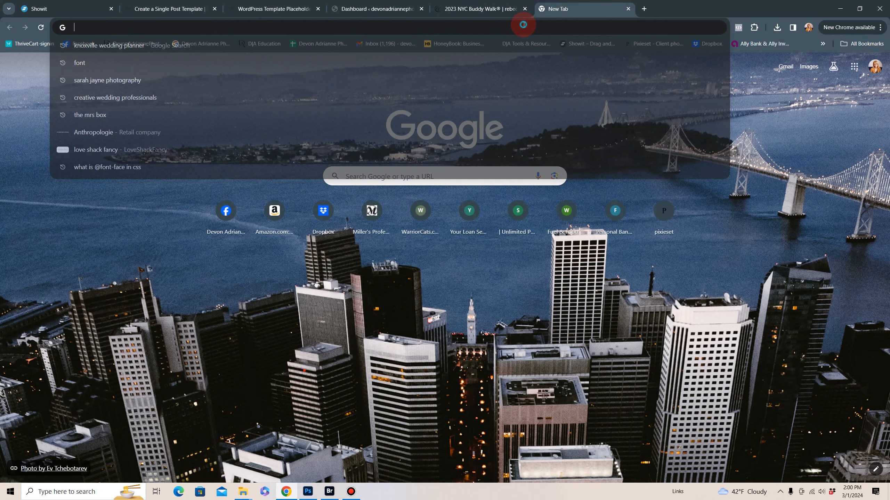
type("man")
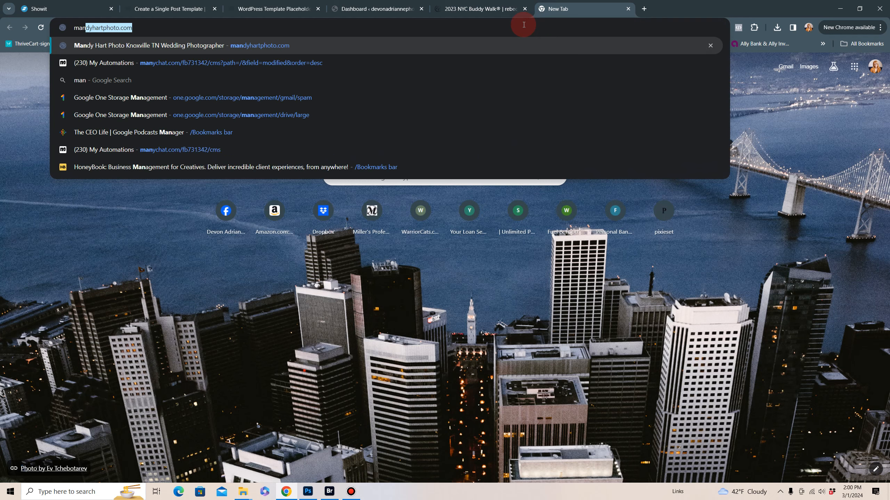
key("Return")
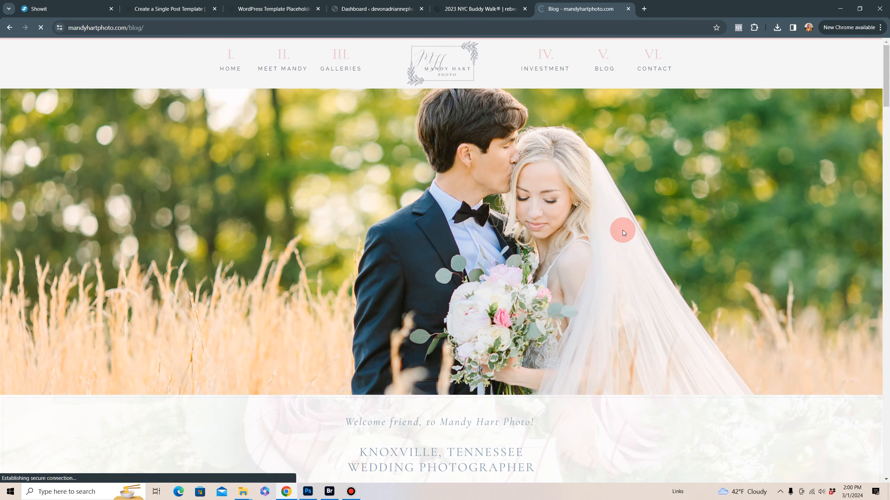
scroll(608, 300, "down", 8)
scroll(583, 360, "down", 5)
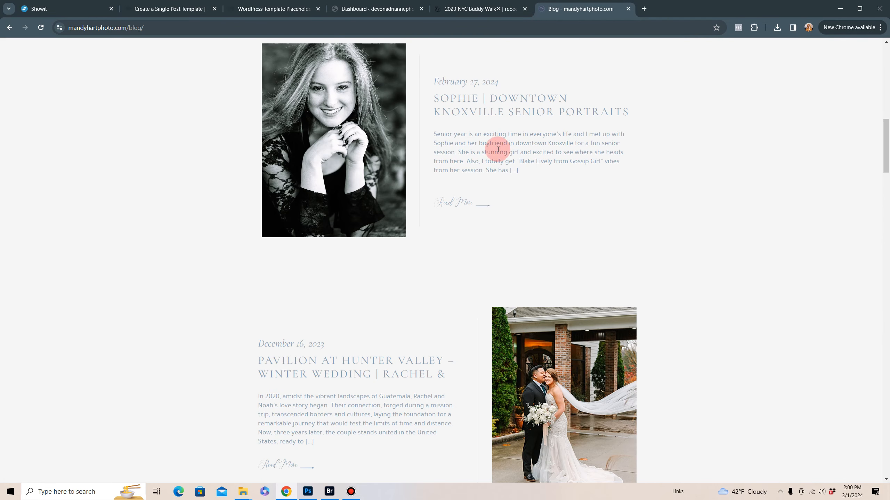
Step: Open the Downtown Knoxville Senior Portraits post and examine the comment form and post navigation at its end
left_click(489, 89)
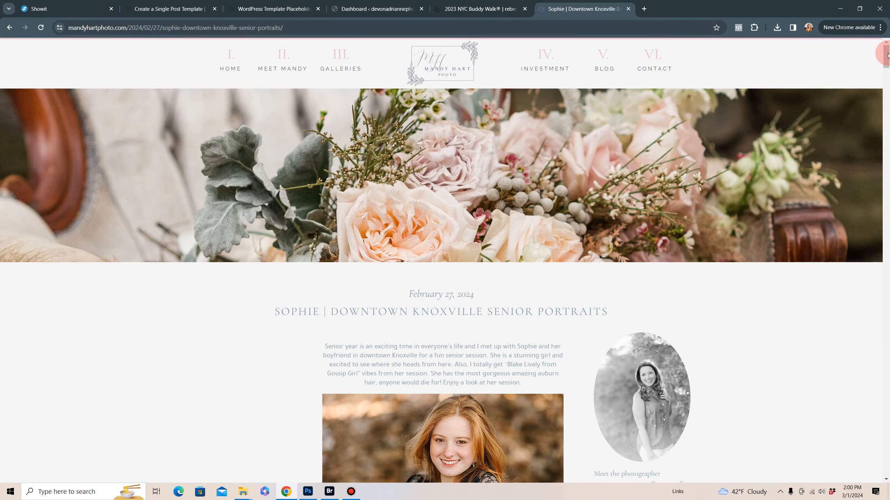
left_click_drag(884, 53, 865, 434)
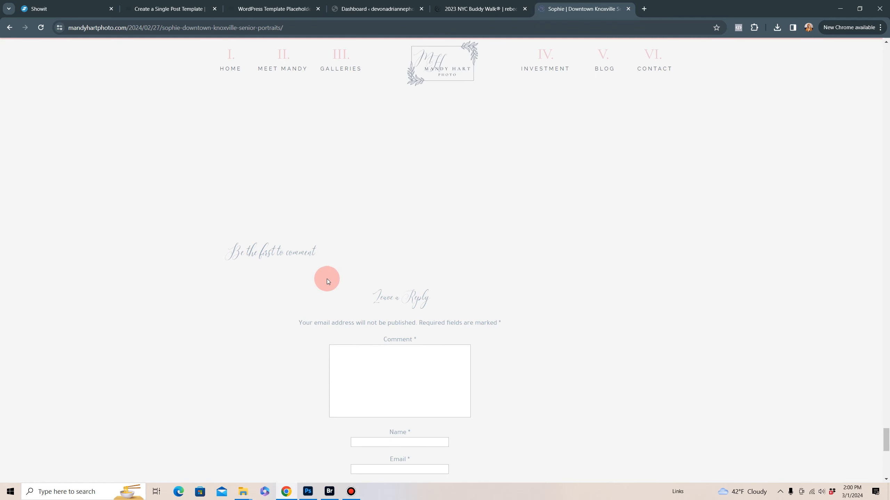
scroll(397, 324, "down", 6)
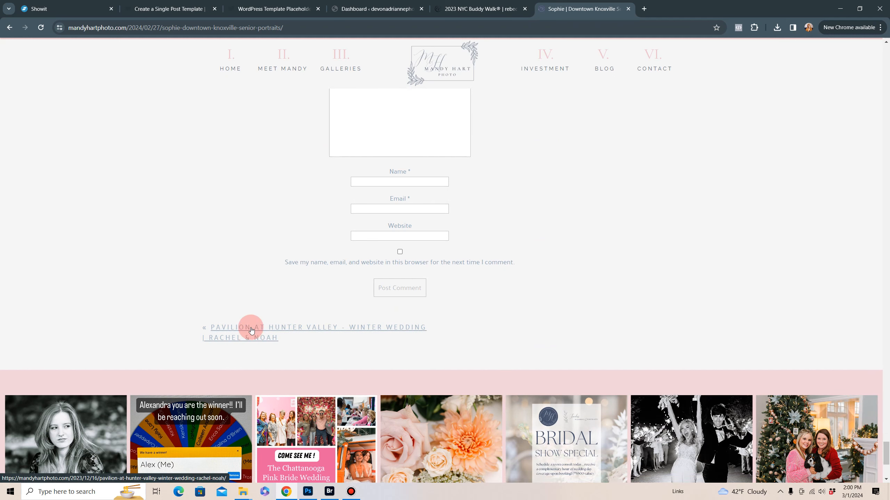
Step: Follow the previous-post link to the Pavilion at Hunter Valley winter wedding post and examine its comments and post navigation links
left_click(251, 331)
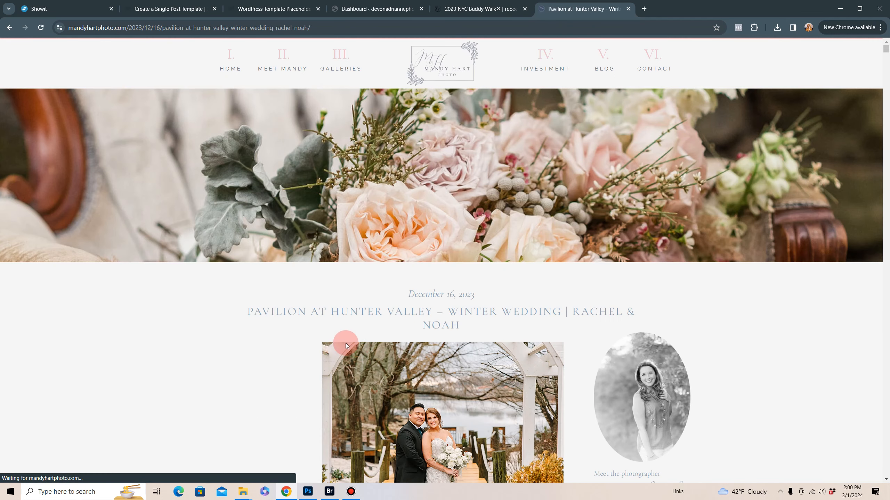
scroll(345, 343, "down", 6)
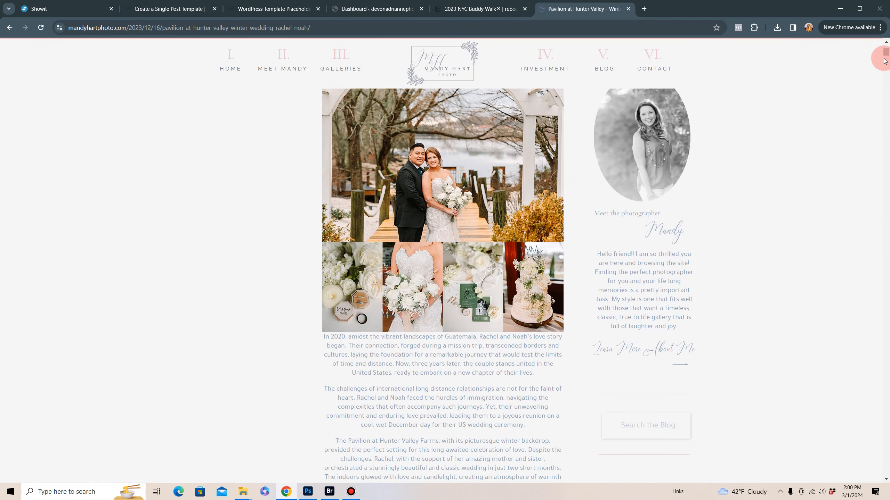
left_click_drag(883, 60, 886, 491)
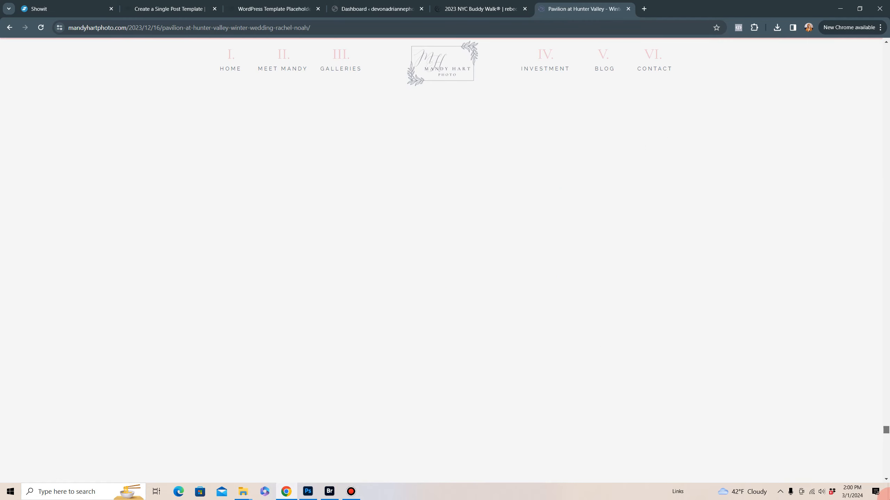
scroll(582, 173, "down", 10)
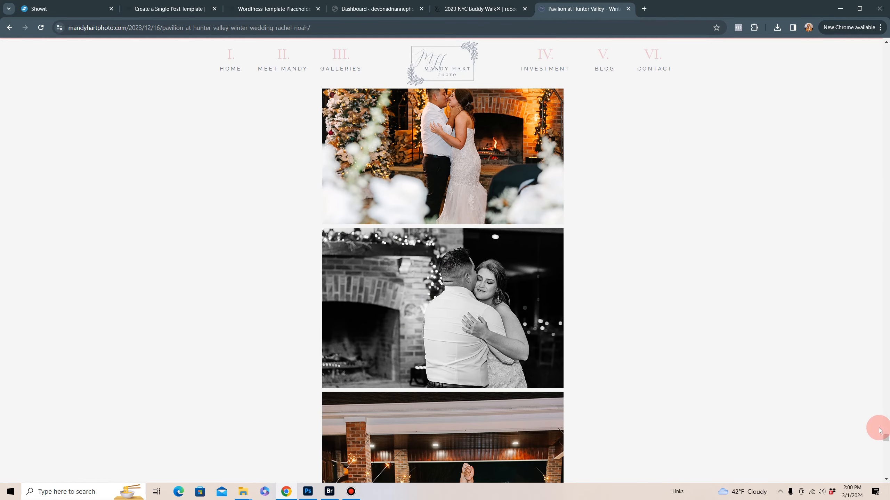
left_click_drag(880, 431, 883, 464)
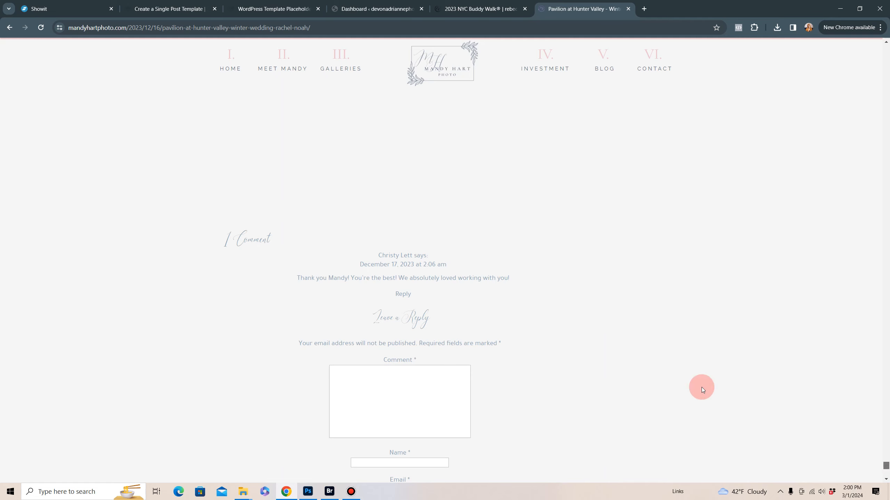
scroll(701, 387, "down", 7)
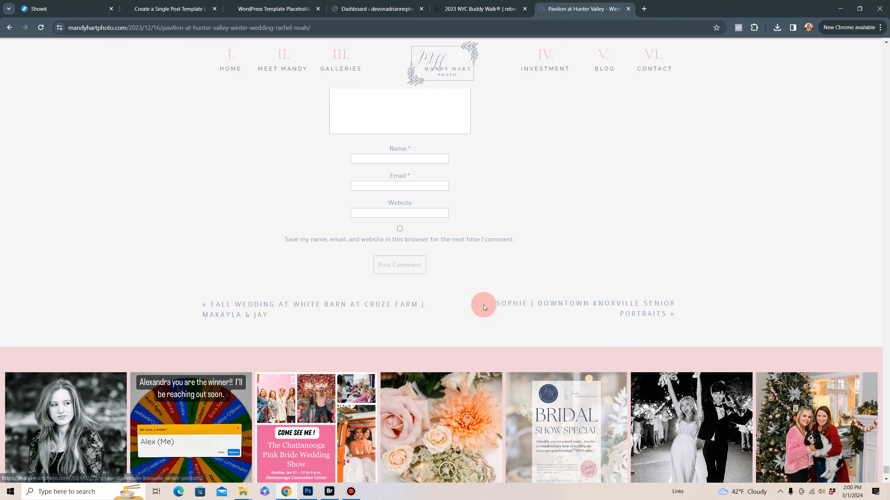
scroll(448, 326, "up", 8)
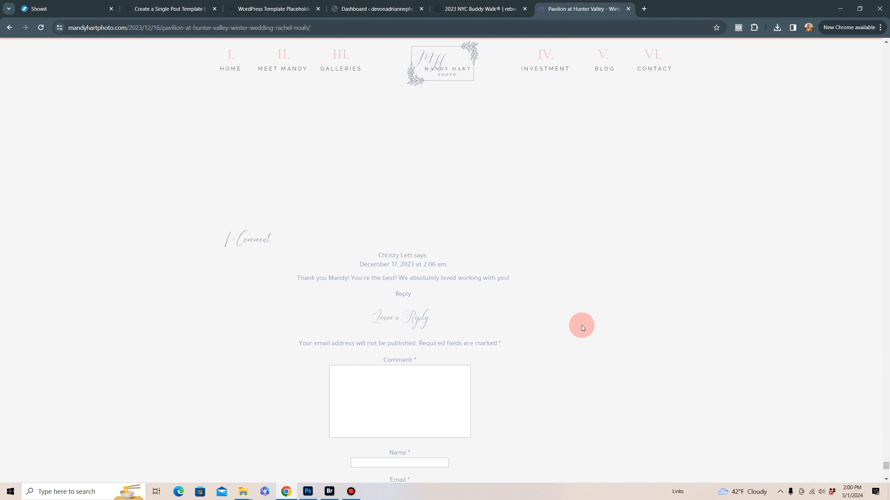
Step: Switch back to the Showit editor and show the options of the Blog template
left_click(499, 5)
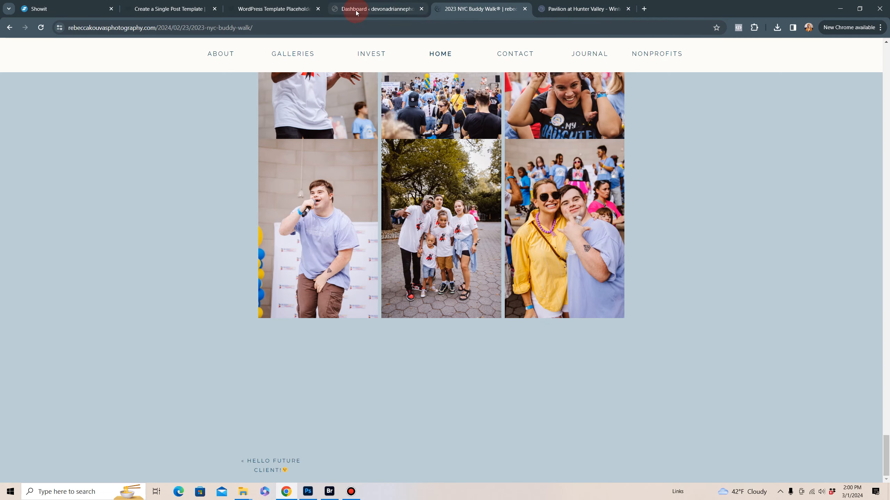
left_click(54, 13)
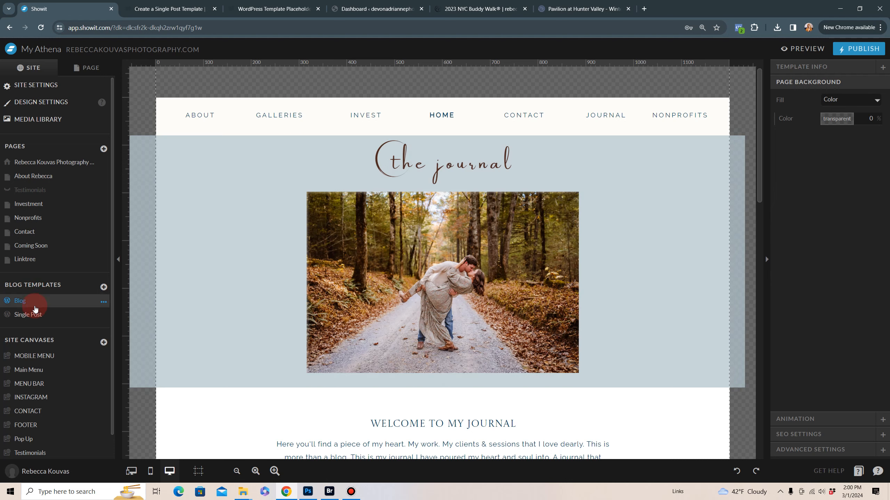
left_click(104, 302)
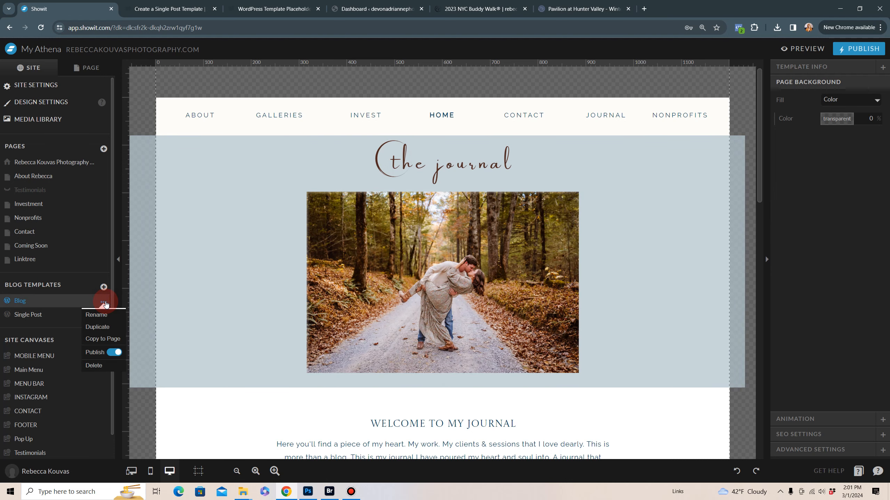
left_click(117, 352)
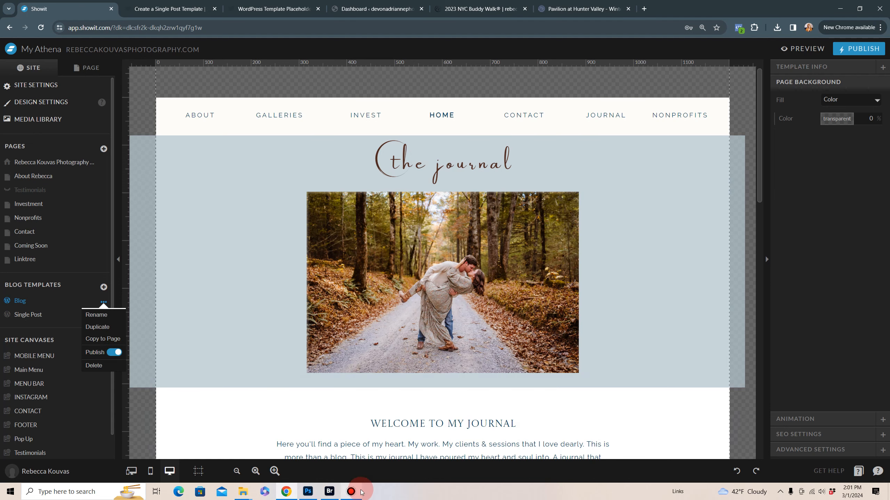
left_click(352, 492)
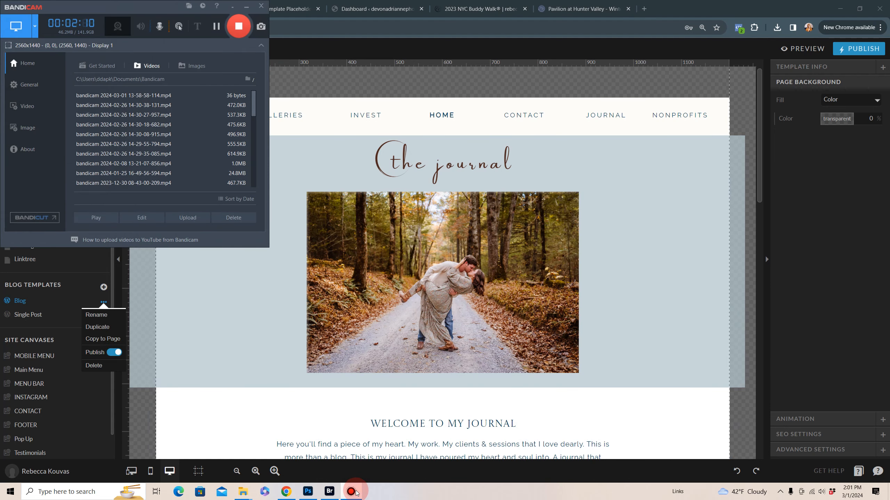
left_click(352, 492)
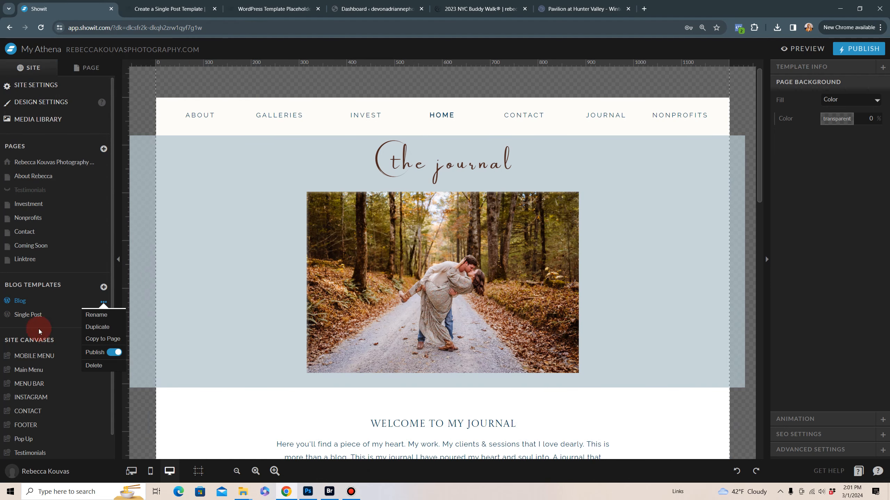
Step: Look over the Single Post template's options and layout, and compare it with the Blog template
left_click(32, 316)
left_click(103, 316)
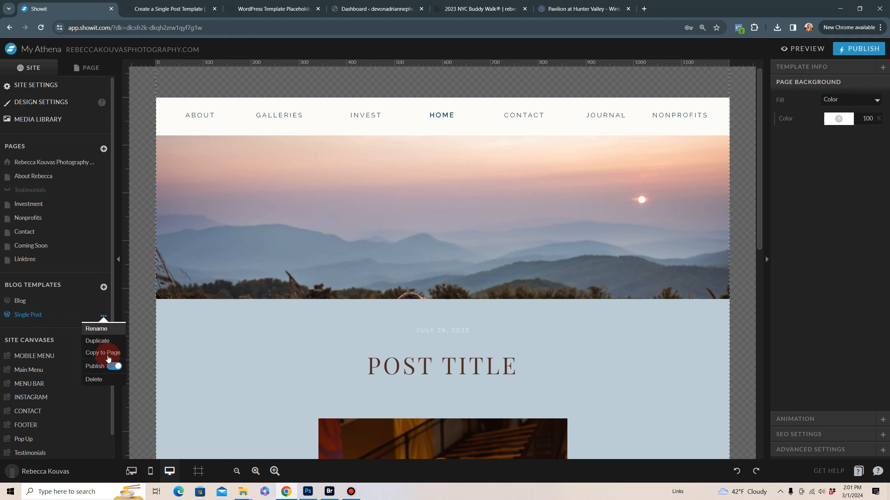
left_click(39, 315)
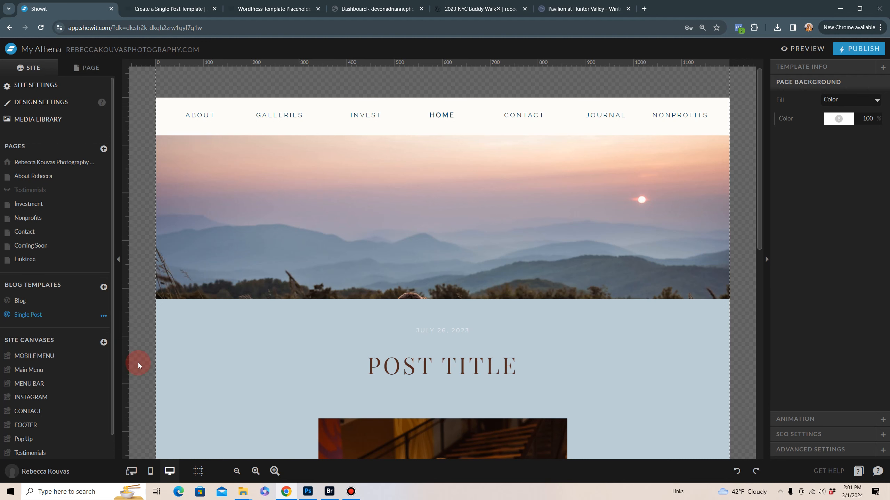
scroll(328, 390, "down", 8)
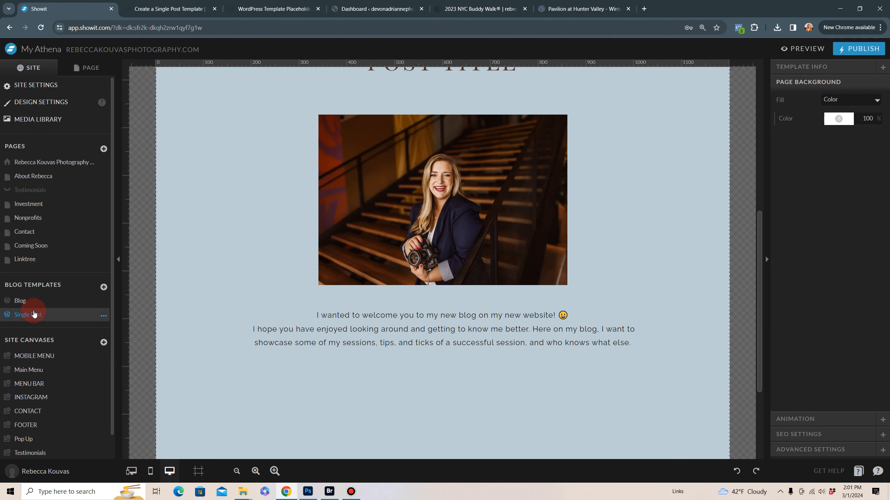
left_click(51, 304)
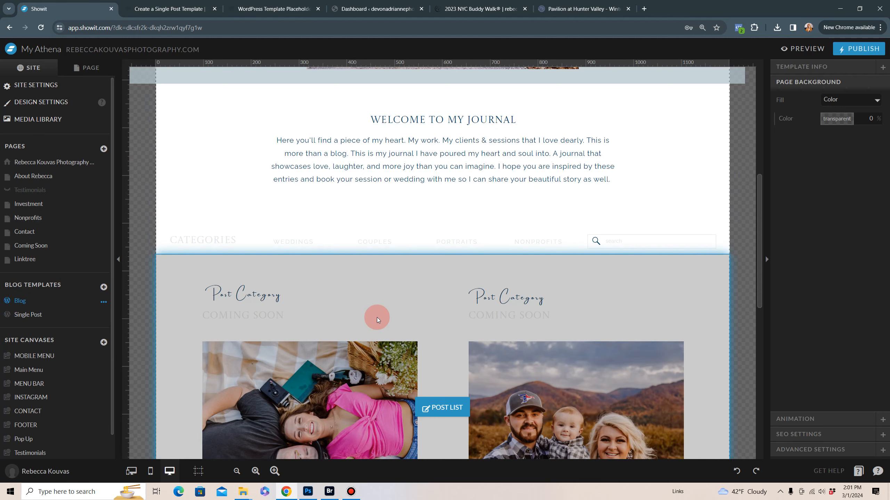
Step: Look over the Blog template's post list, open the Single Post template, and switch to the WordPress dashboard
scroll(371, 308, "down", 5)
left_click(32, 317)
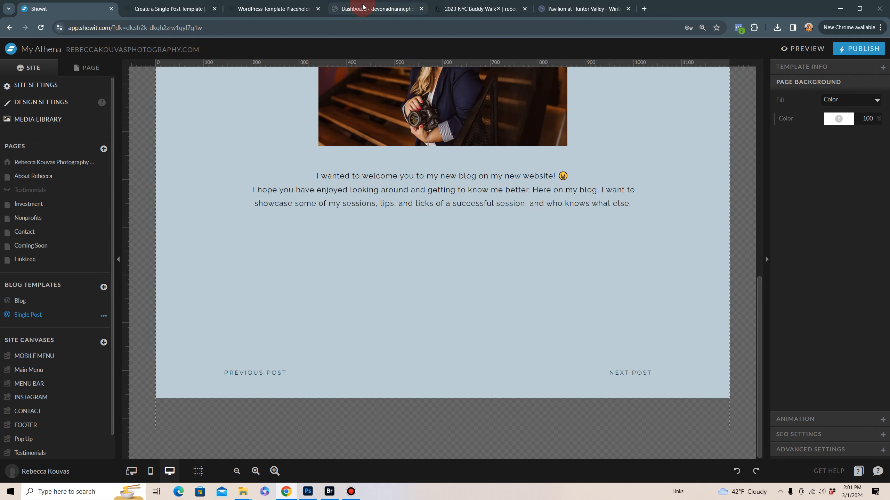
left_click(363, 8)
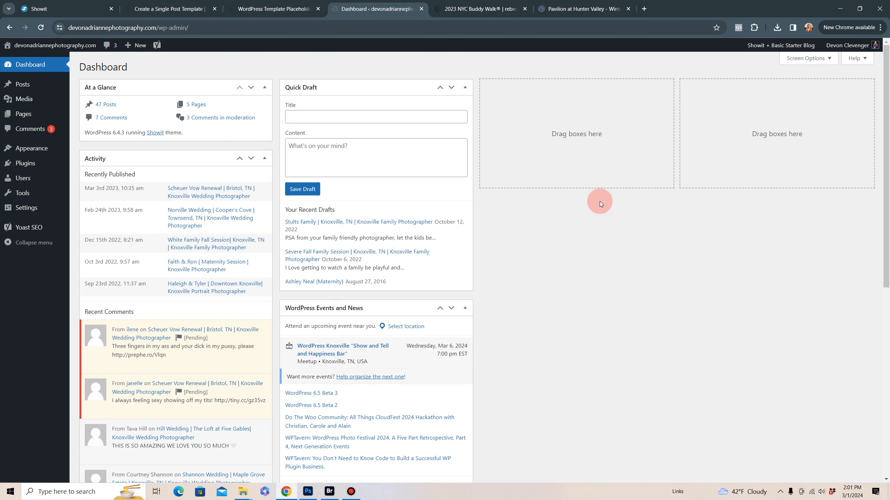
Step: Return to the Showit editor, open the Blog template, and look over its journal header and welcome section
left_click(51, 11)
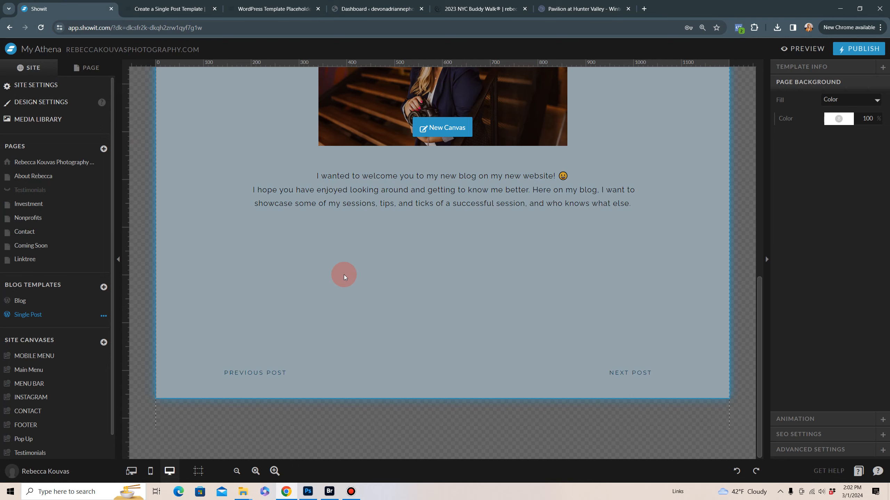
scroll(408, 296, "up", 3)
left_click(21, 300)
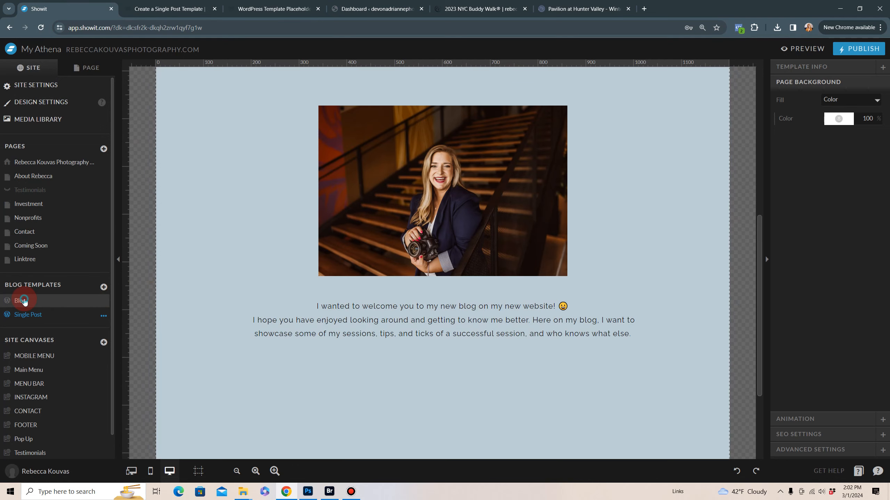
scroll(496, 333, "up", 3)
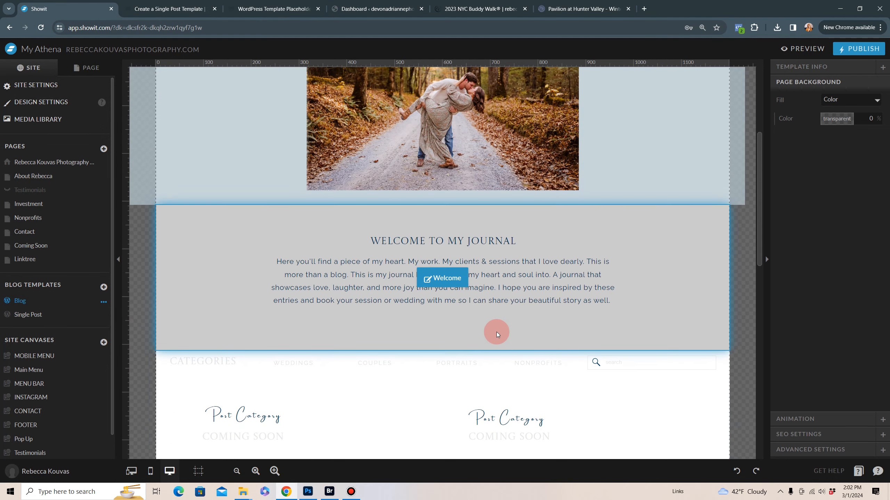
scroll(496, 332, "up", 3)
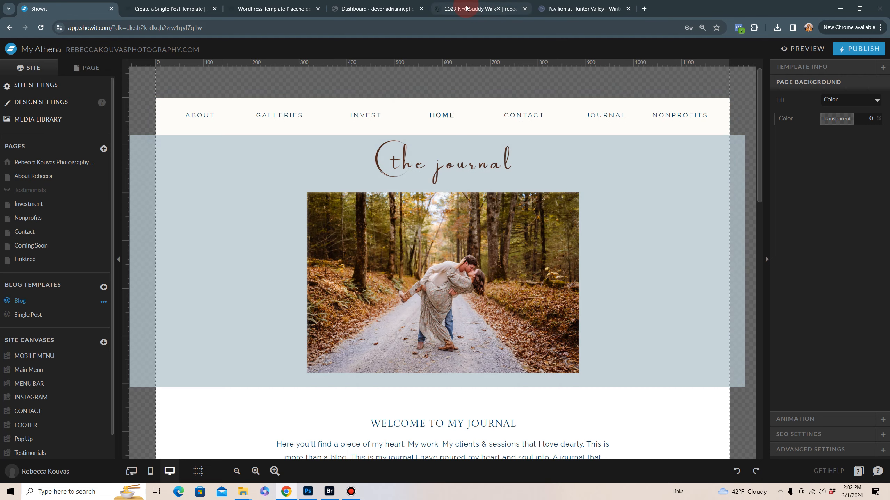
Step: Switch to the live photography site, open its Journal page, and examine the categories and post listing
left_click(464, 10)
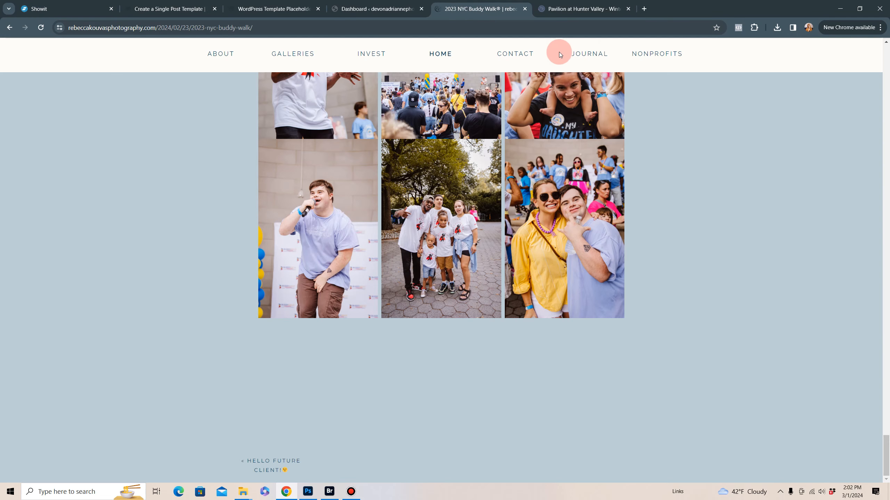
left_click(590, 54)
scroll(667, 306, "down", 2)
scroll(667, 305, "down", 8)
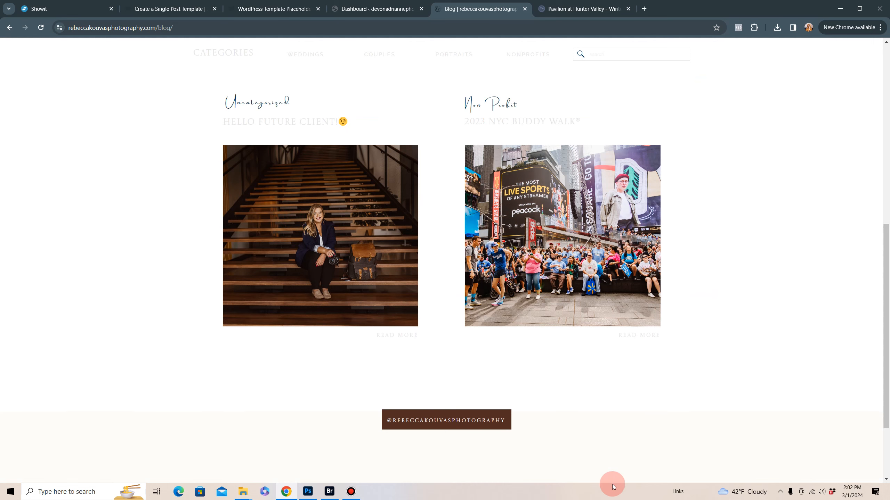
scroll(627, 449, "down", 4)
scroll(620, 393, "up", 6)
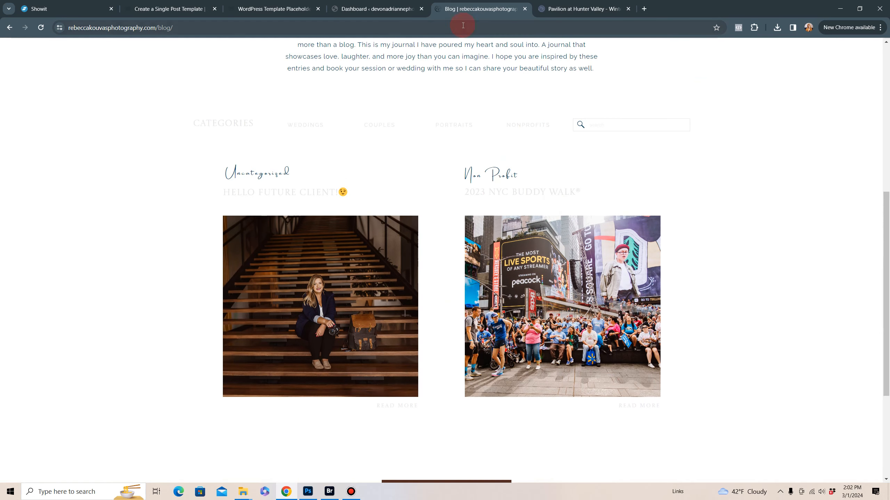
Step: Switch back to the Showit editor and show the Blog template's information, including its WordPress template setting
left_click(373, 9)
left_click(38, 9)
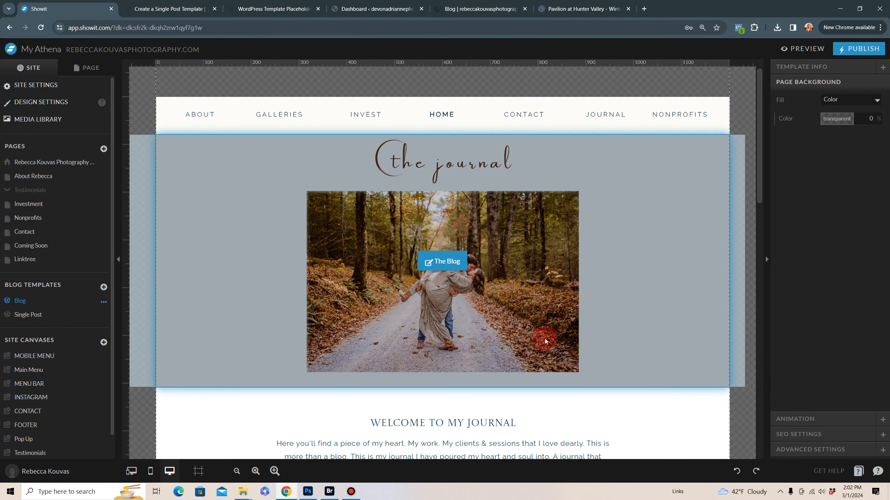
scroll(560, 338, "down", 3)
left_click(803, 66)
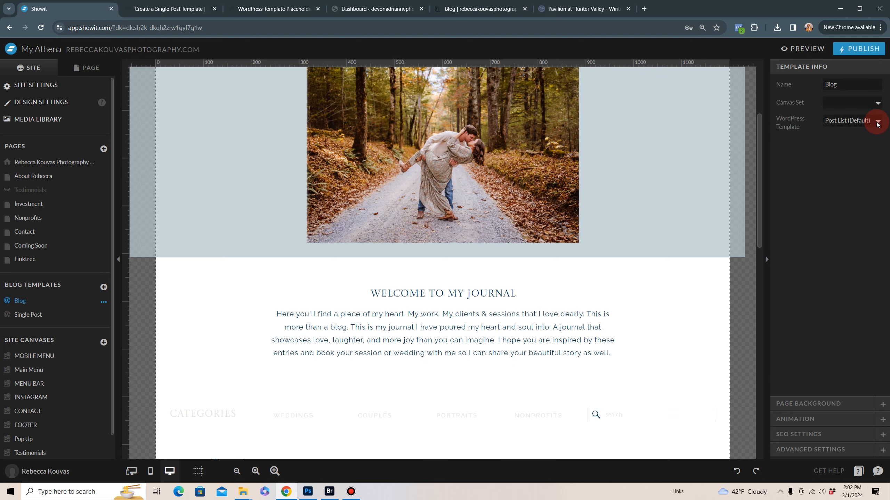
Step: Look through the Blog template's post section and select the POST LIST canvas to show its WordPress settings
scroll(504, 316, "down", 4)
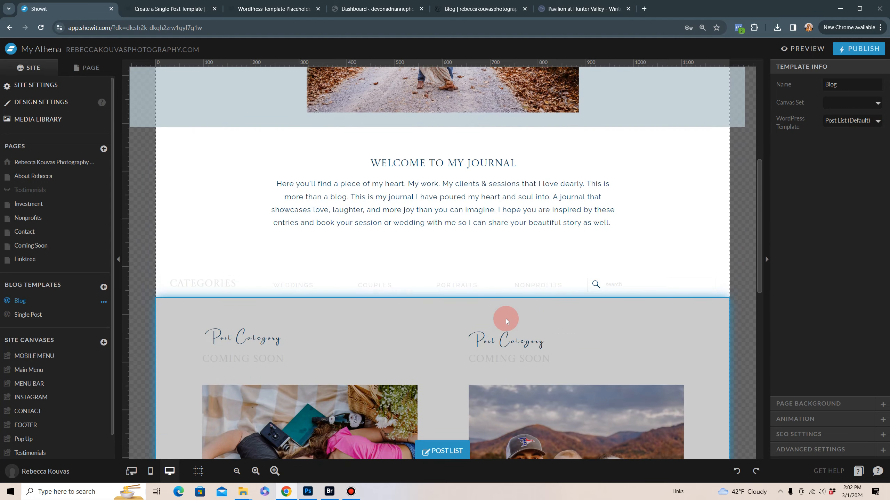
scroll(481, 329, "down", 4)
scroll(521, 386, "down", 4)
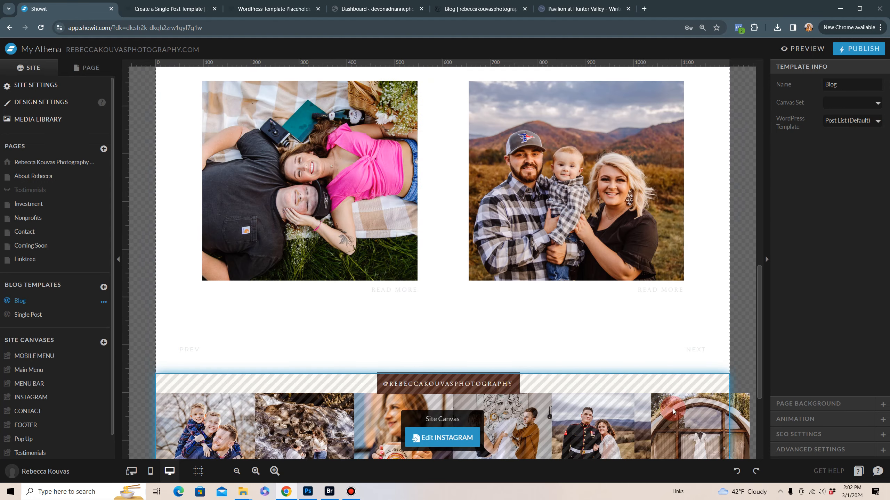
scroll(453, 311, "up", 2)
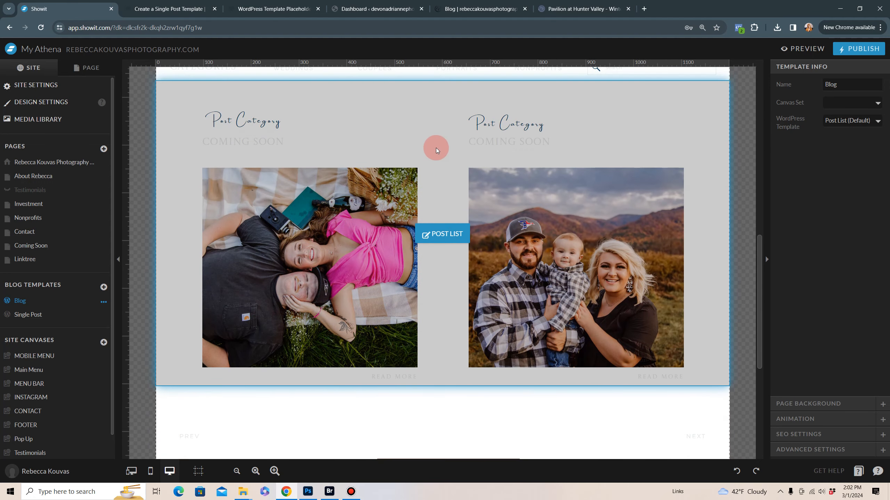
left_click(436, 147)
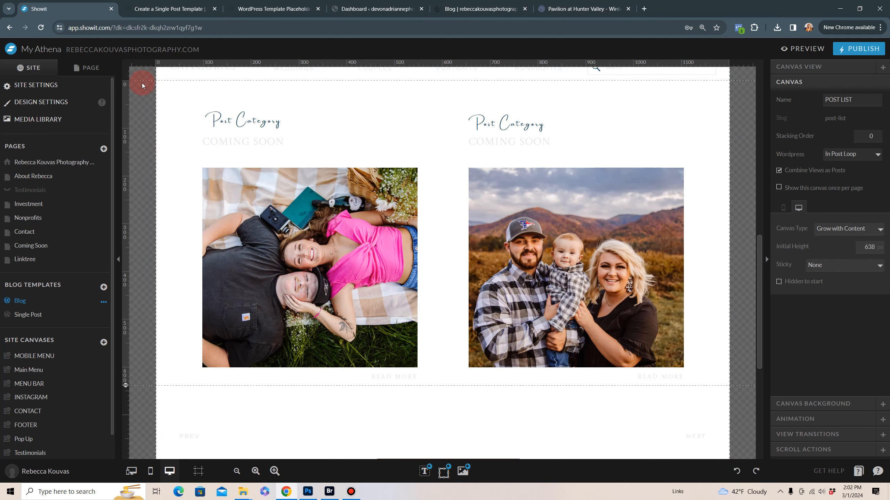
Step: Select the Welcome canvas and the Categories canvas in turn to check their WordPress content type
scroll(184, 173, "up", 10)
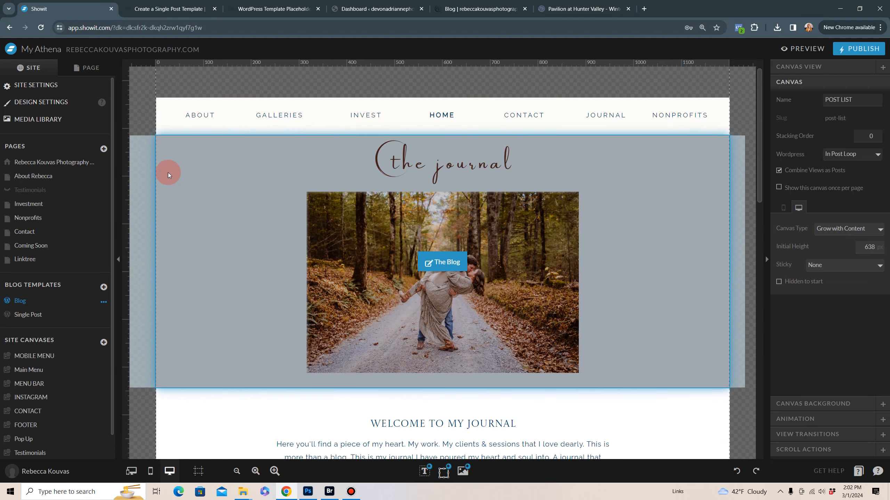
scroll(169, 300, "down", 4)
left_click(180, 259)
scroll(178, 102, "down", 5)
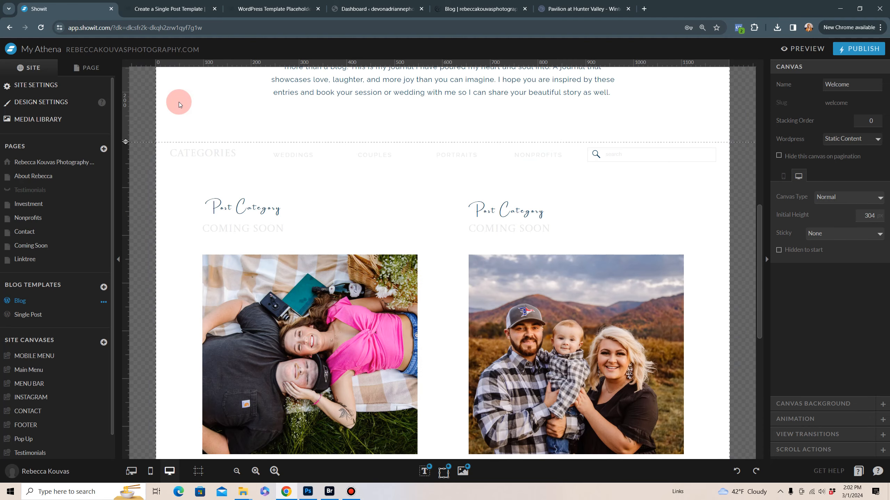
scroll(171, 280, "up", 2)
left_click(167, 239)
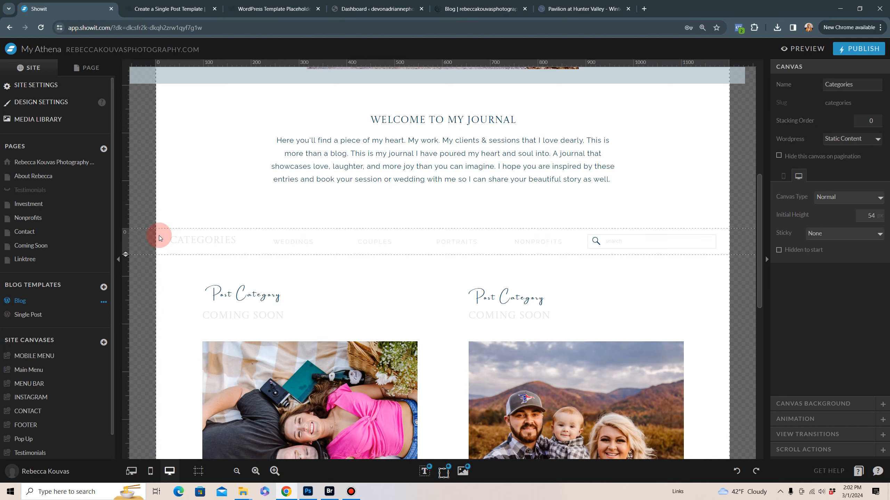
Step: Select the POST LIST canvas again and examine its post loop, canvas type and sticky settings
scroll(193, 306, "down", 3)
left_click(182, 276)
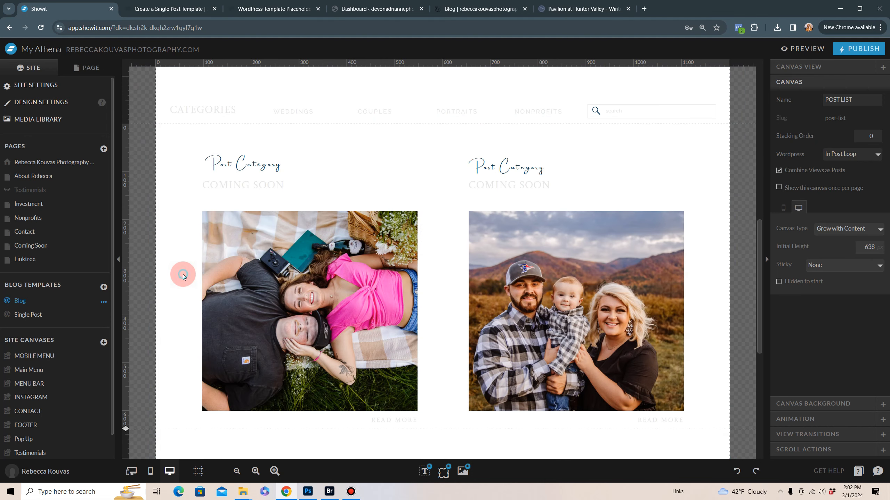
scroll(183, 275, "up", 2)
scroll(177, 293, "down", 2)
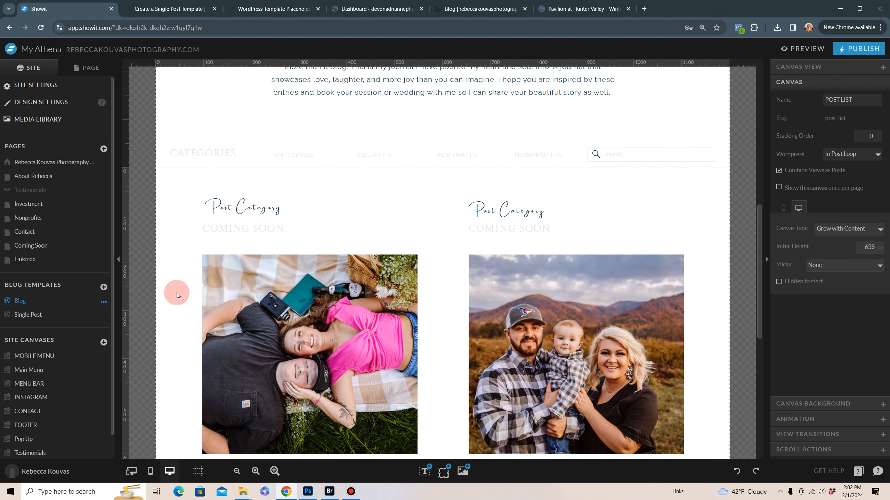
left_click(176, 231)
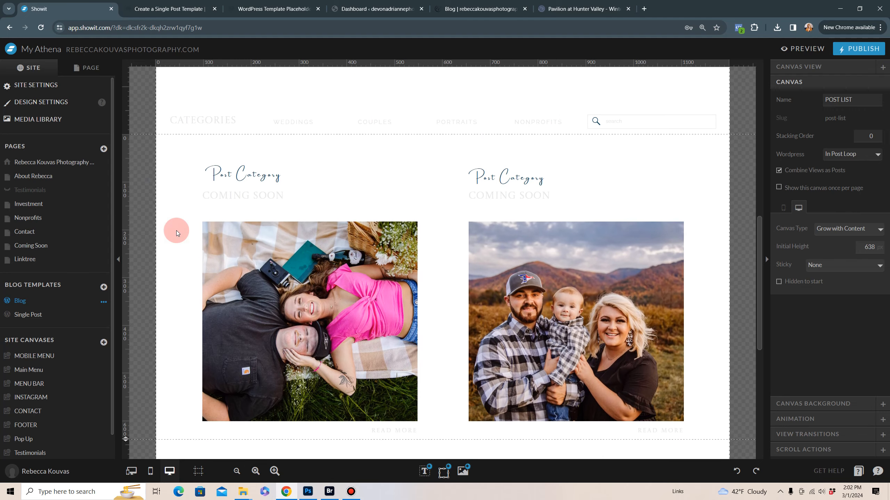
scroll(176, 231, "up", 4)
left_click(809, 264)
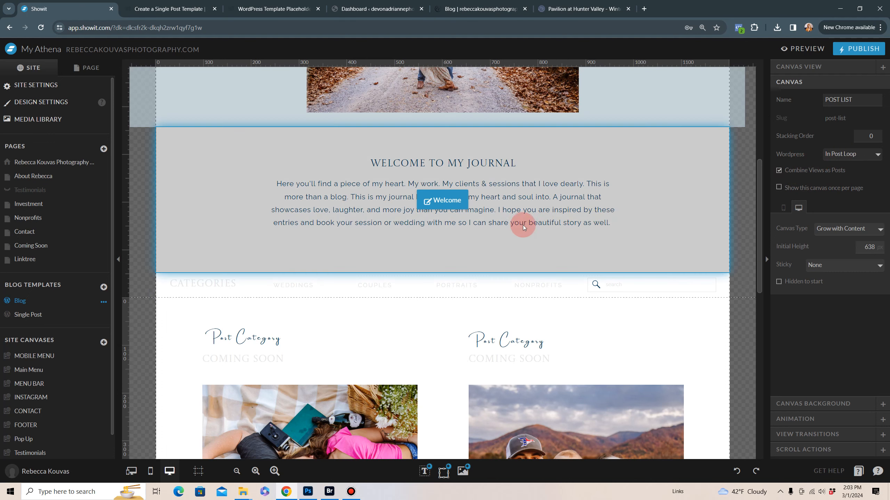
Step: Inspect the WordPress settings of The Blog, Welcome and Categories canvases, working down the template
scroll(662, 154, "up", 3)
left_click(662, 154)
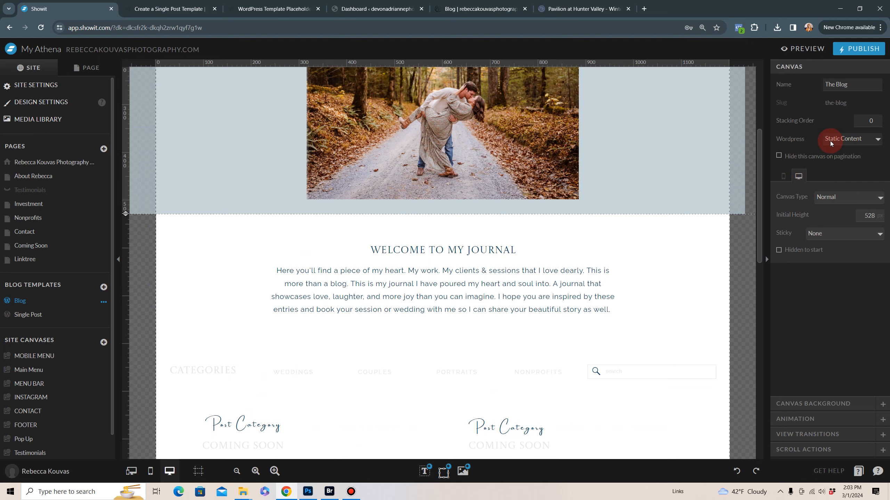
scroll(660, 181, "up", 3)
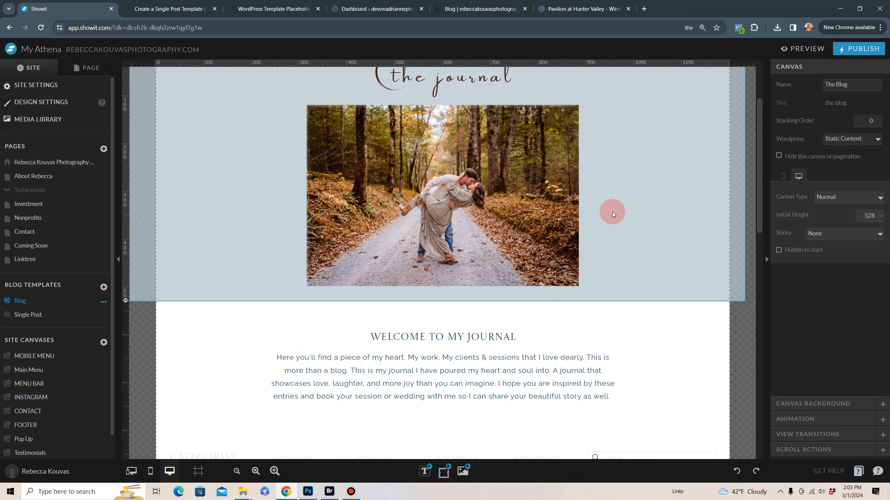
scroll(641, 231, "down", 4)
left_click(700, 248)
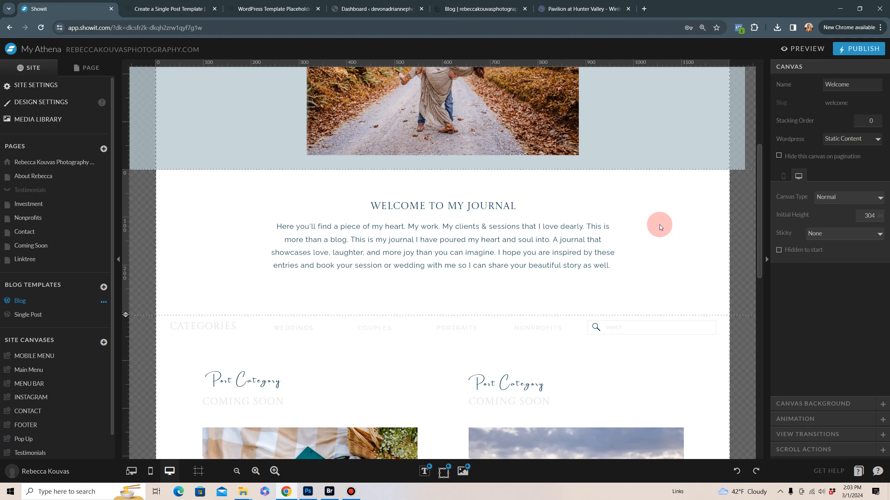
scroll(574, 263, "down", 3)
left_click(574, 247)
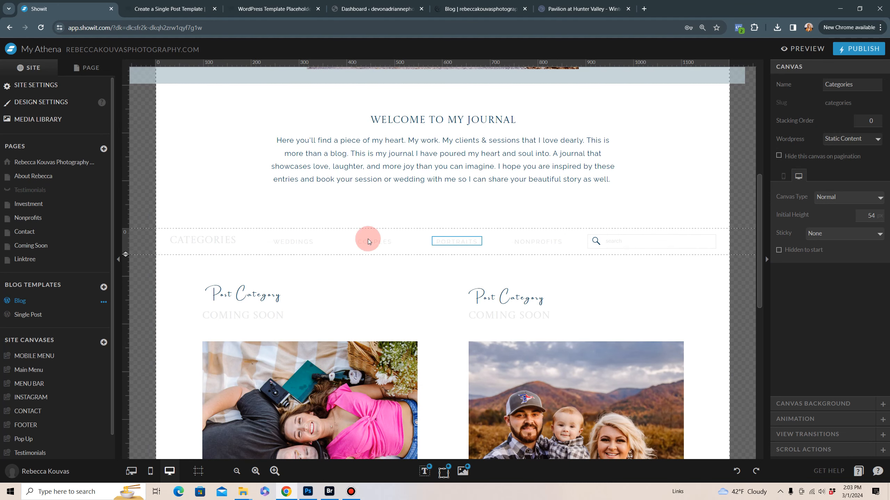
Step: Select the POST LIST canvas below the categories and compare its WordPress setting with the canvases above
scroll(435, 283, "down", 4)
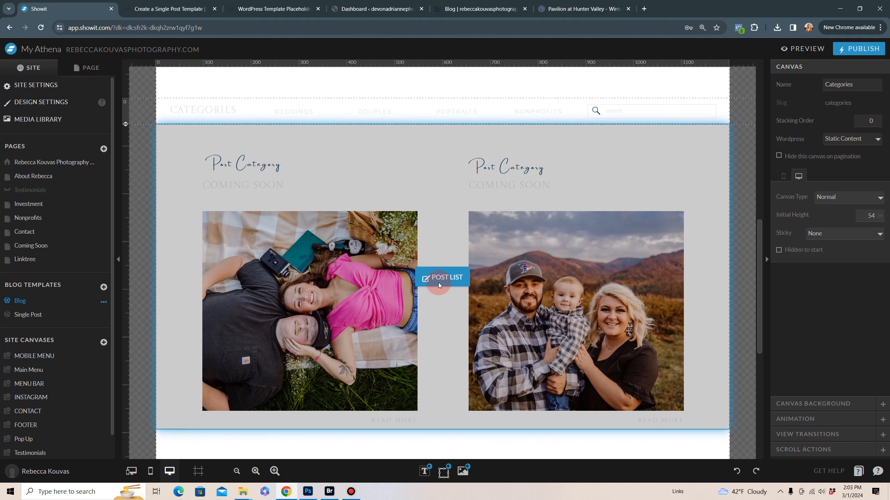
left_click(439, 284)
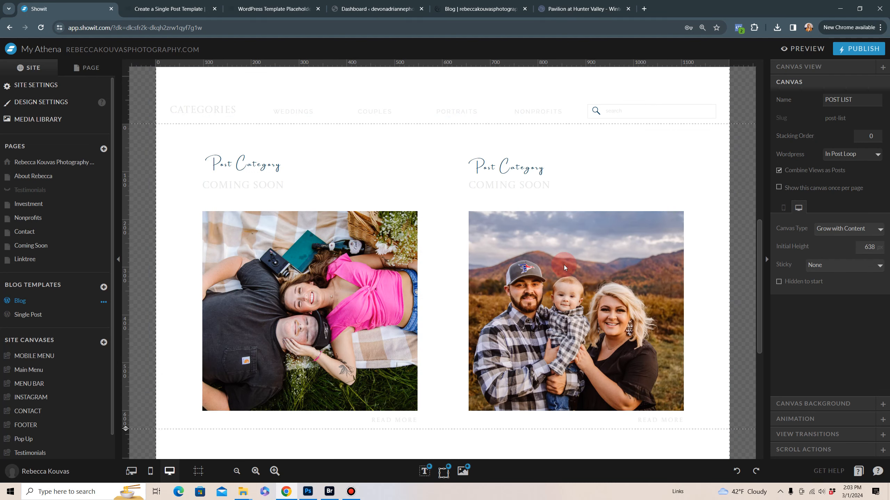
left_click(171, 157)
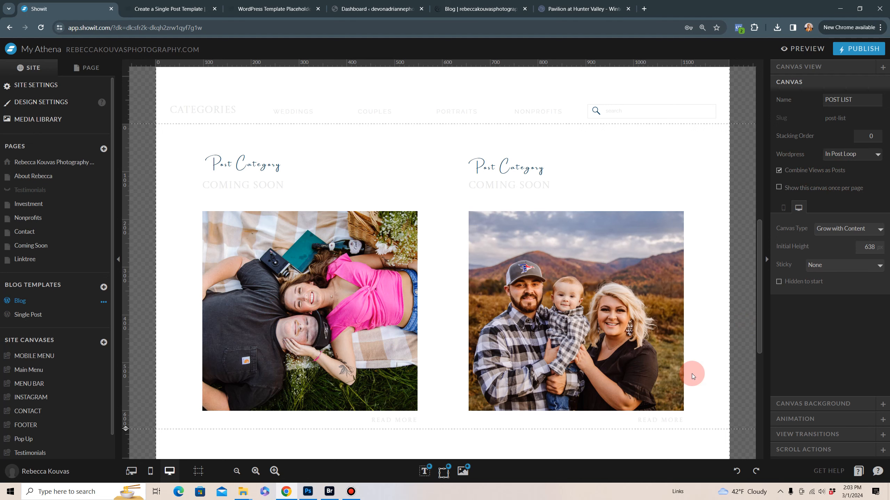
Step: Inspect the WordPress settings of the Buffer and Prev-Next canvases below the post list
scroll(691, 376, "down", 4)
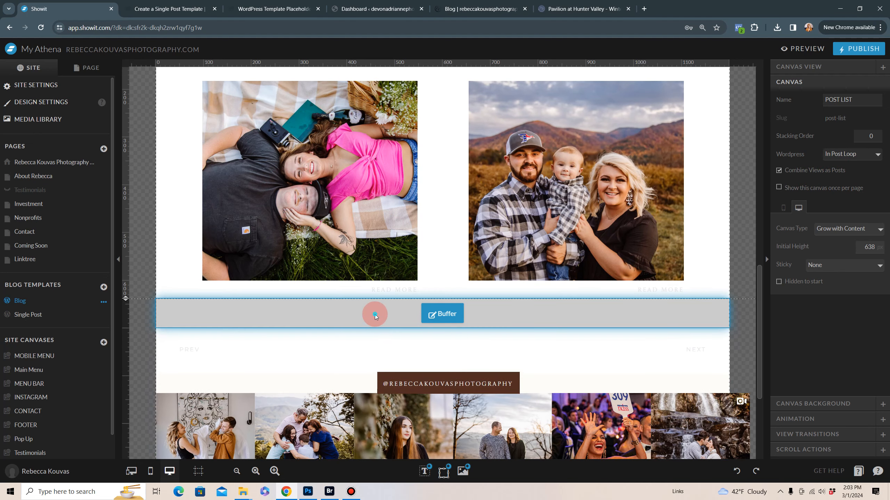
left_click(374, 315)
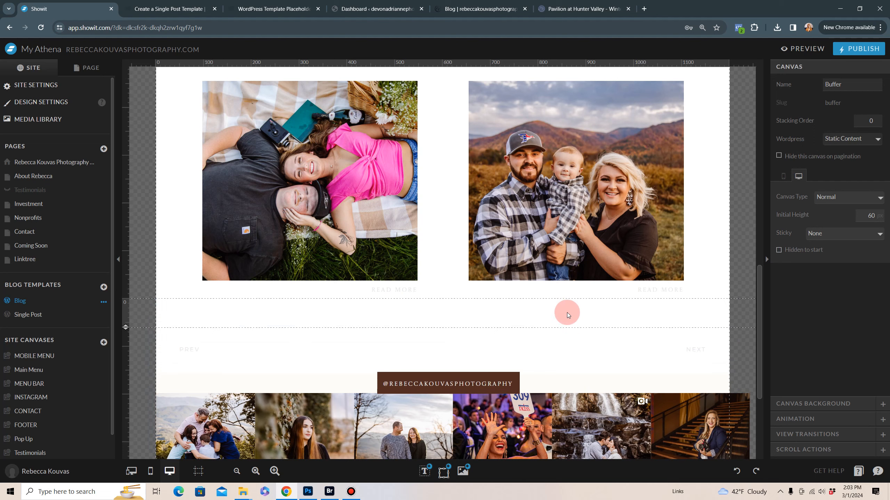
left_click(562, 355)
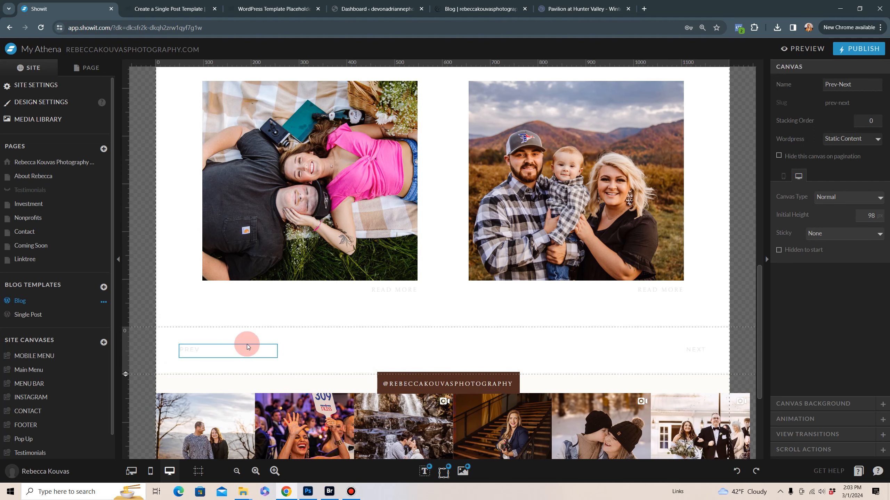
Step: Inspect the Prev-Next canvas and the click actions of its NEXT text, the Older Posts Link placeholder
left_click(694, 352)
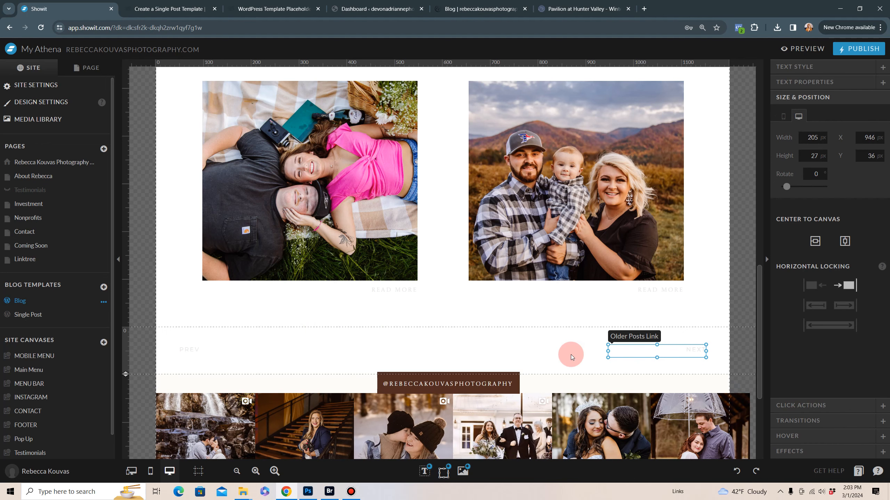
left_click(558, 352)
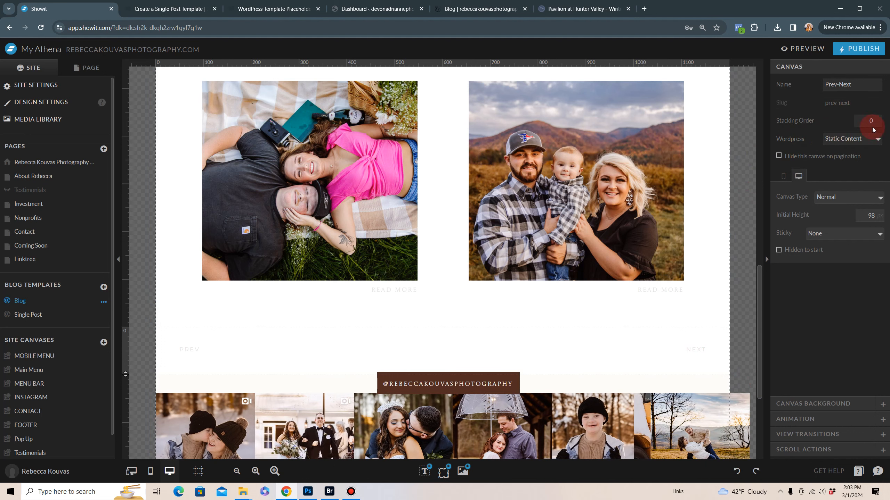
left_click(706, 349)
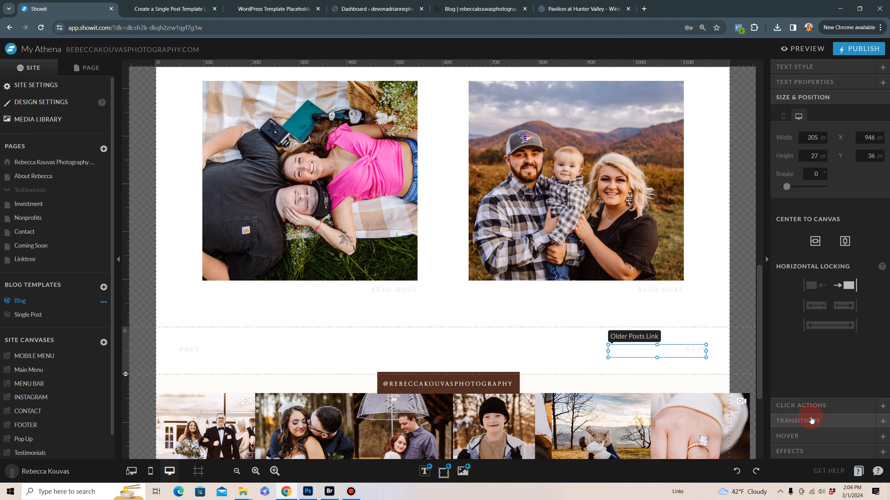
left_click(818, 407)
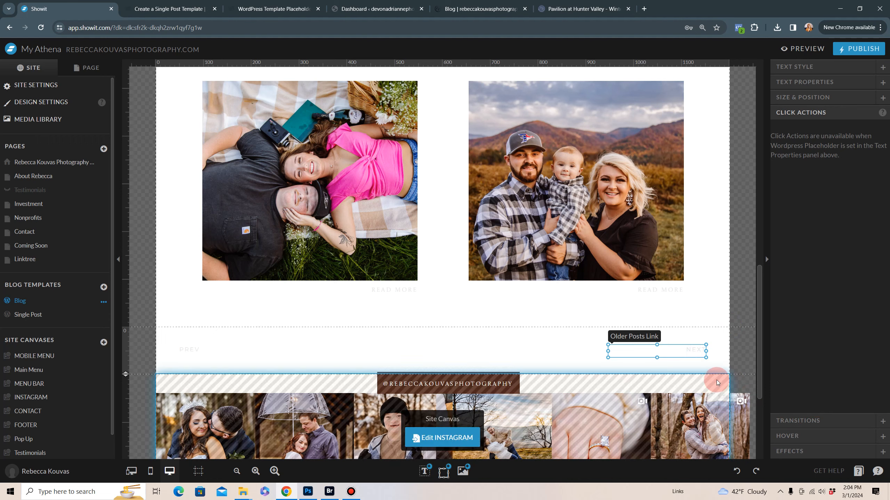
left_click(698, 215)
Step: Switch to the live blog page and examine its post list and the area above the footer
left_click(491, 9)
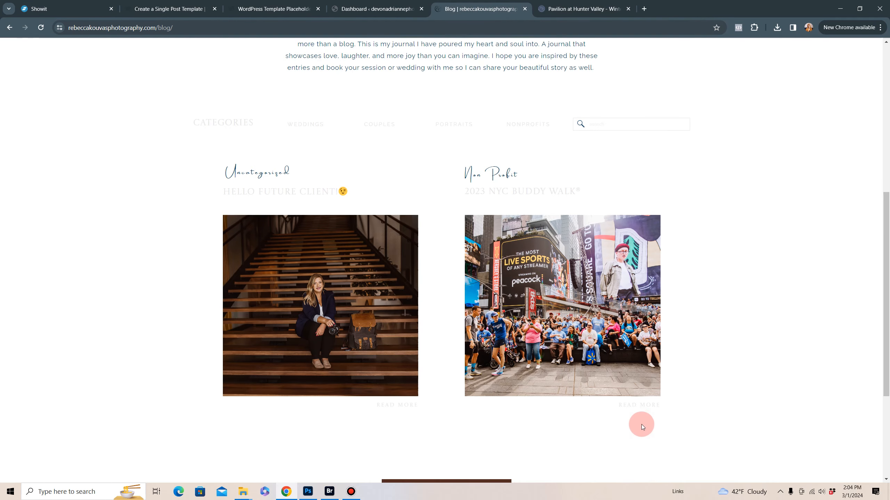
scroll(641, 424, "down", 5)
scroll(568, 305, "up", 6)
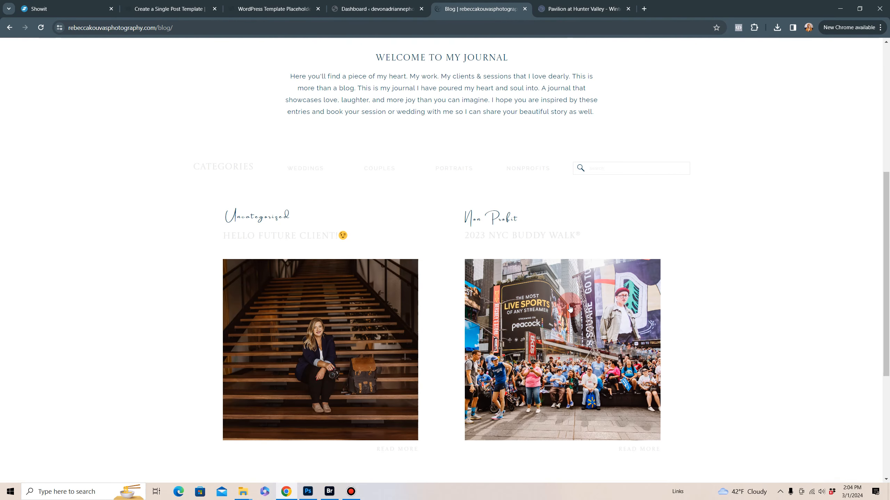
scroll(569, 305, "up", 5)
scroll(600, 327, "down", 6)
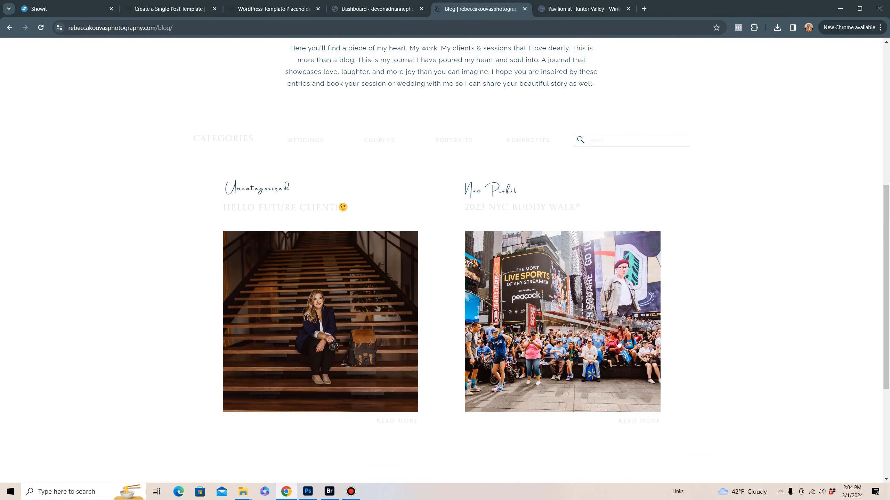
scroll(618, 345, "down", 5)
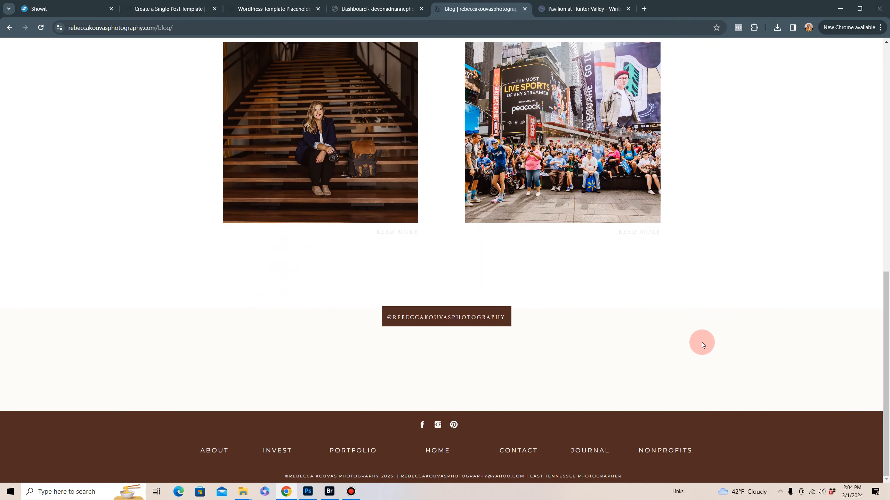
Step: Return to the Showit editor and select the POST LIST canvas to review its WordPress settings
left_click(65, 10)
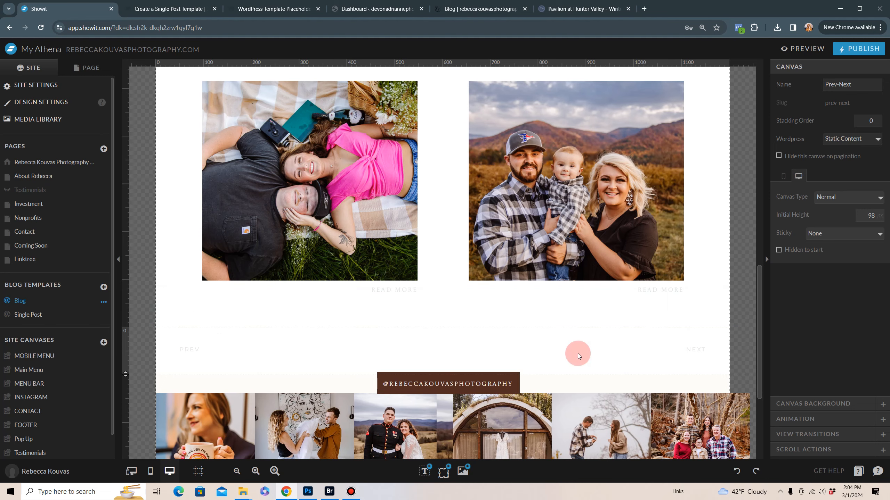
scroll(579, 362, "up", 3)
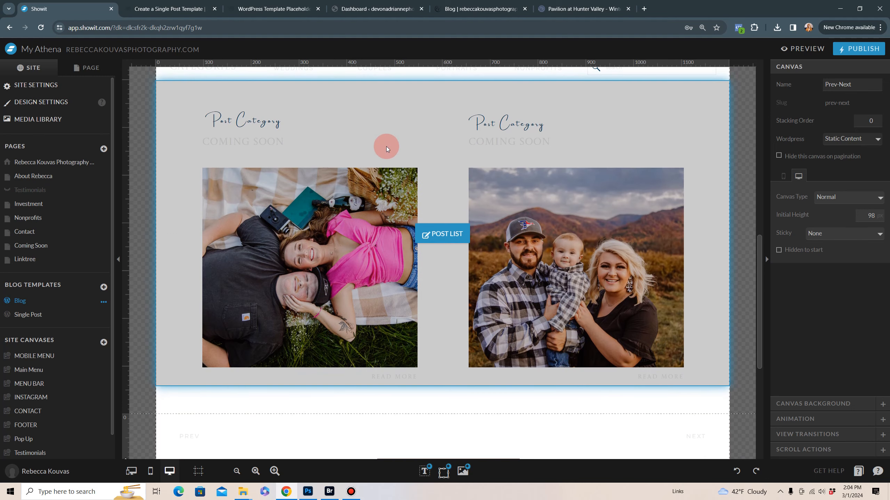
left_click(436, 166)
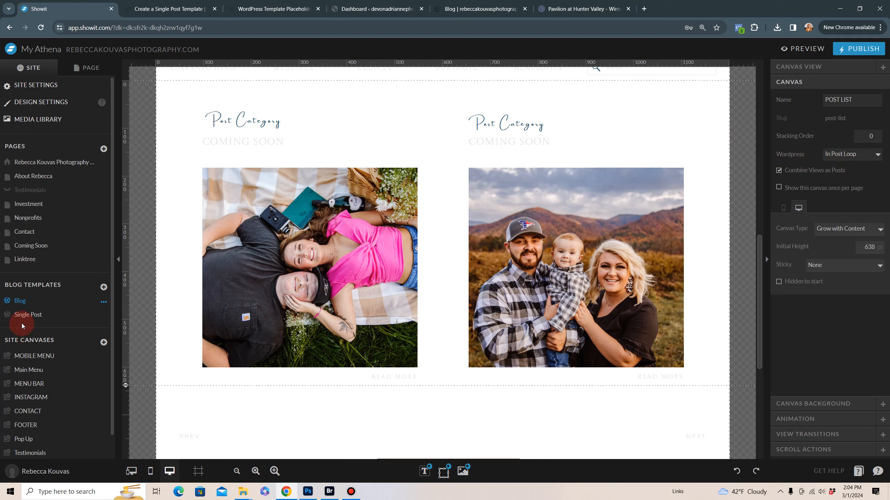
Step: Inspect the text style and WordPress placeholder of the first post's category text in the POST LIST canvas
scroll(414, 373, "up", 3)
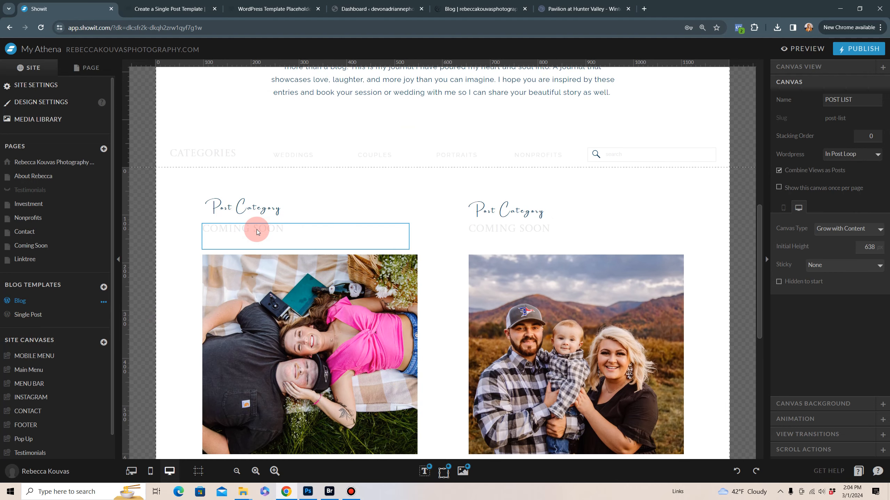
left_click(270, 209)
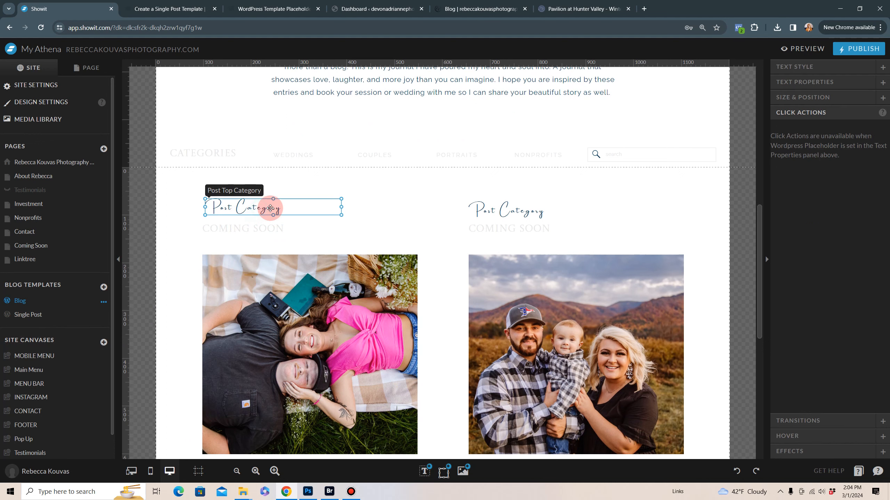
left_click(804, 68)
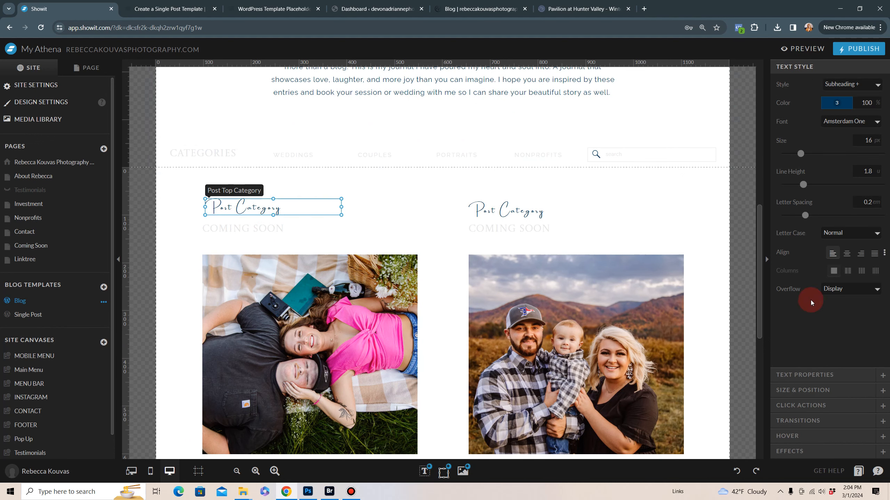
left_click(809, 378)
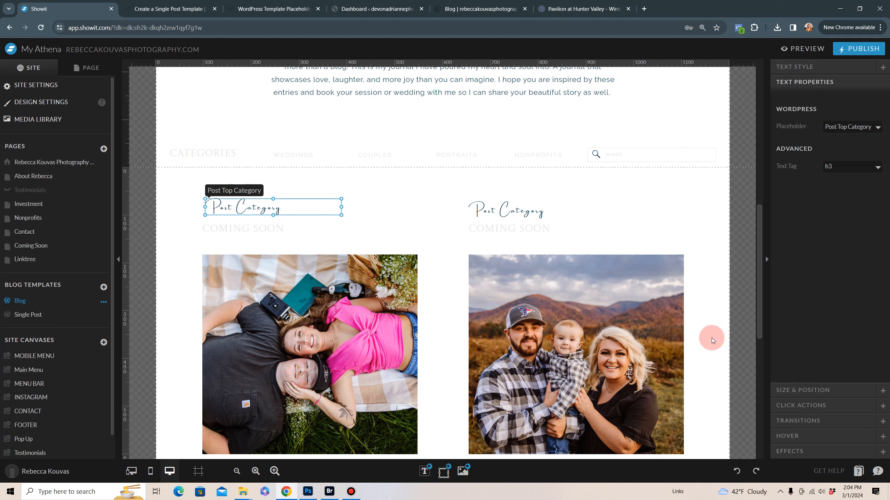
left_click(443, 209)
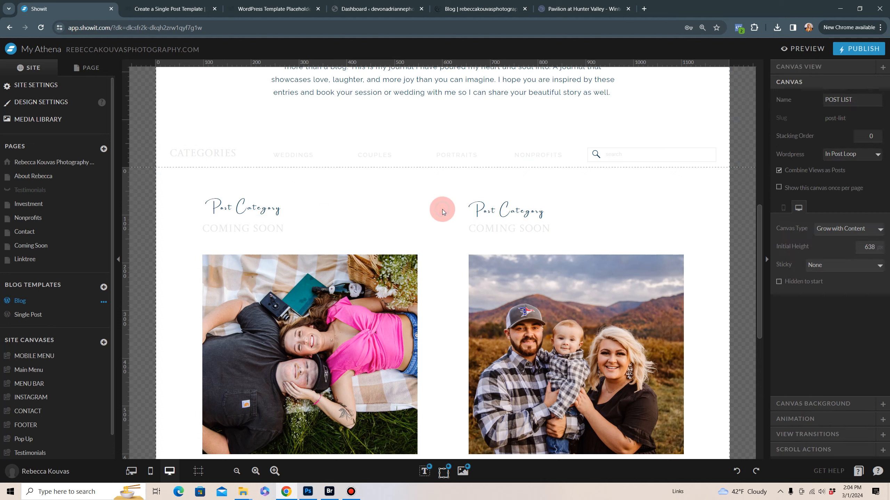
left_click(260, 210)
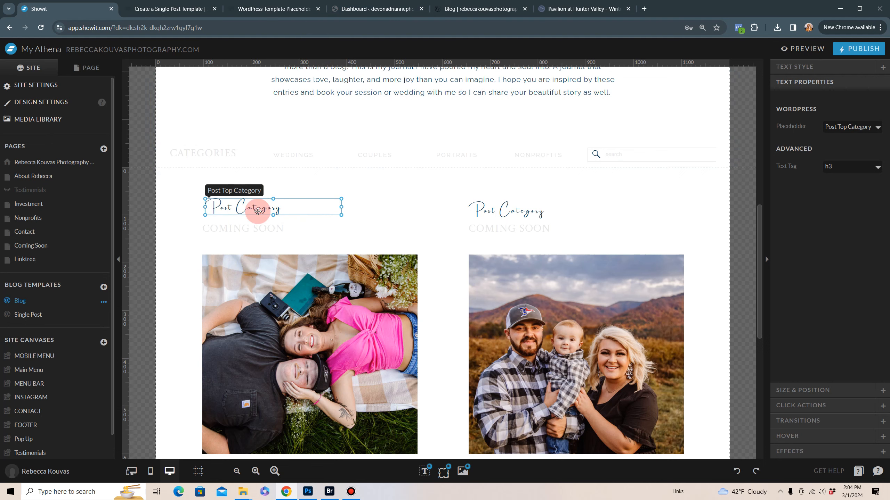
Step: Compare the category placeholder with the live blog's post categories, check the WordPress dashboard, and return to the Showit editor
left_click(480, 9)
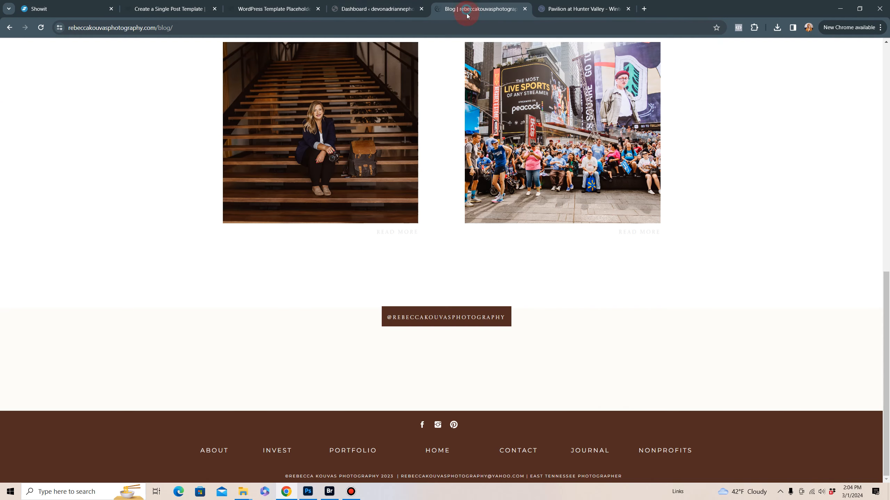
scroll(489, 256, "up", 5)
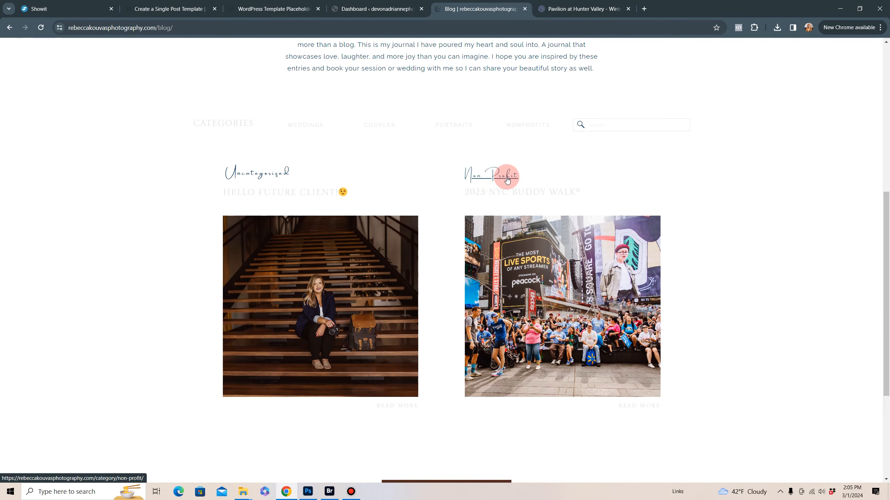
left_click(380, 8)
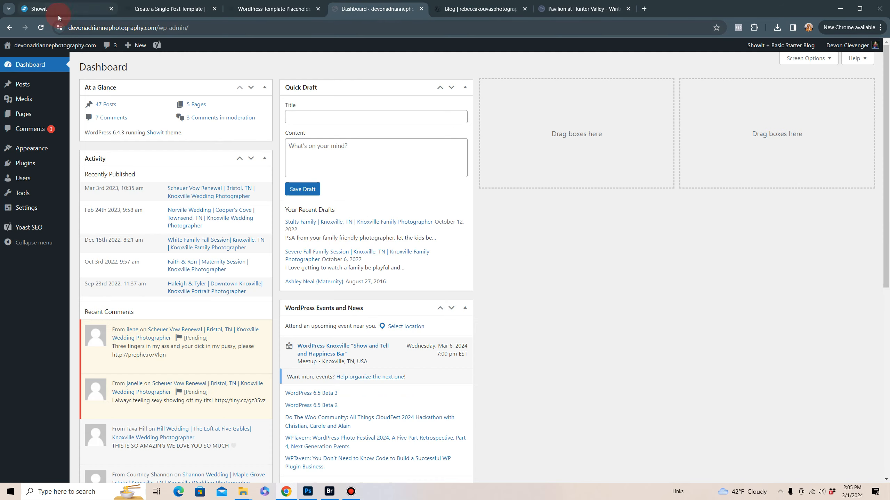
left_click(37, 9)
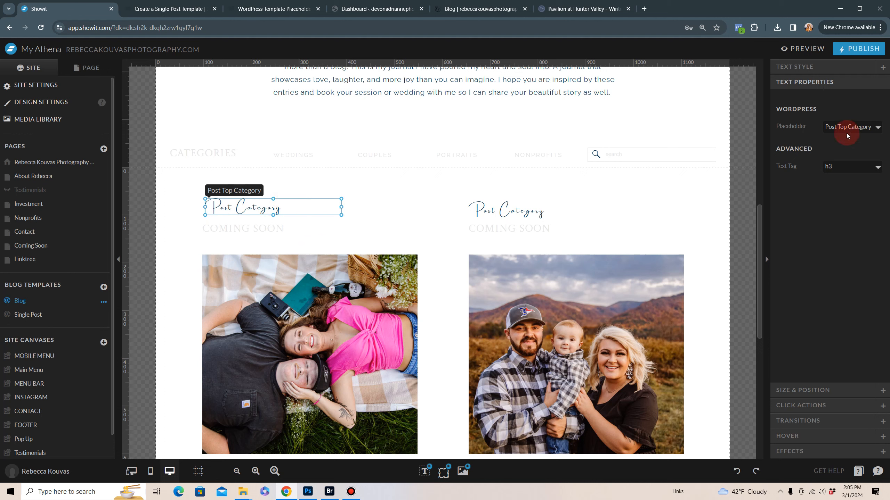
Step: Add a paragraph text box beside the first post's category in the POST LIST canvas and open its text properties
mouse_move(425, 470)
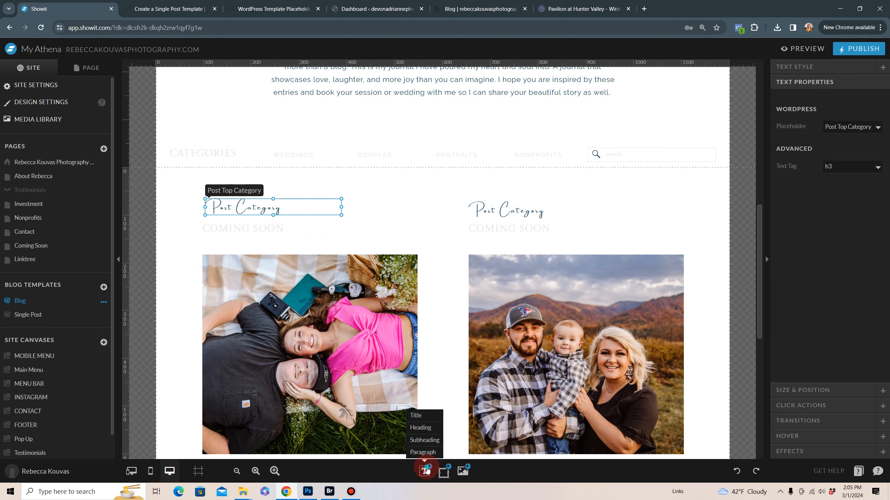
left_click(423, 453)
left_click_drag(447, 319, 378, 215)
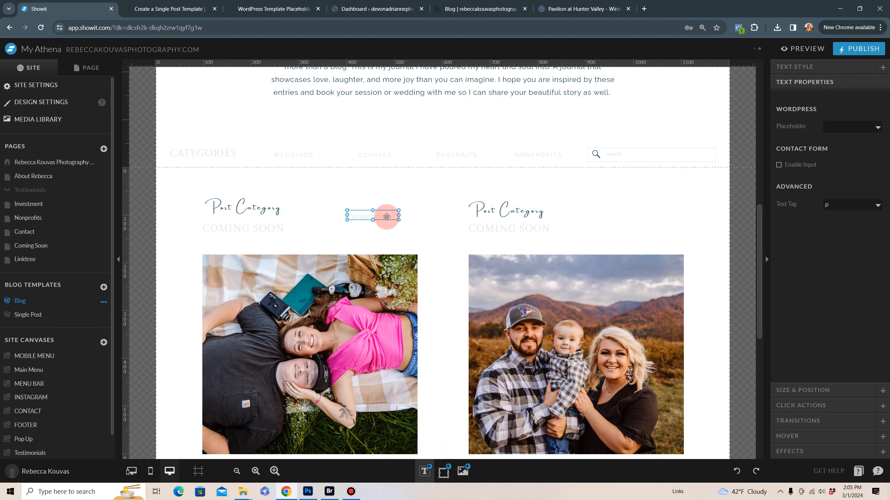
left_click(869, 66)
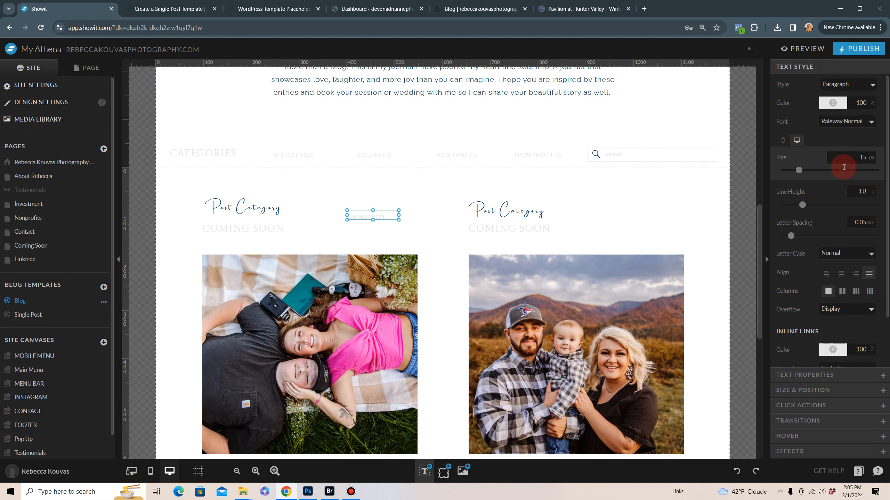
left_click(849, 375)
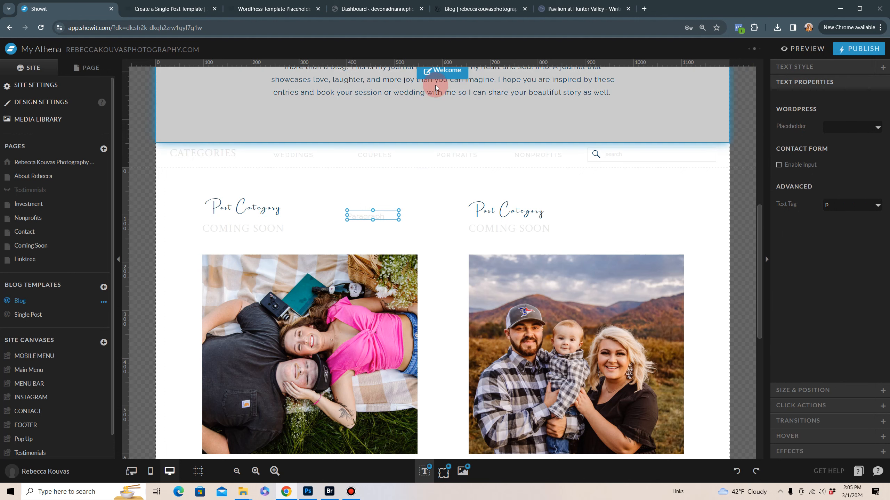
Step: Set the new text box's WordPress placeholder to Post Date and move it beneath the first post's title
left_click(877, 127)
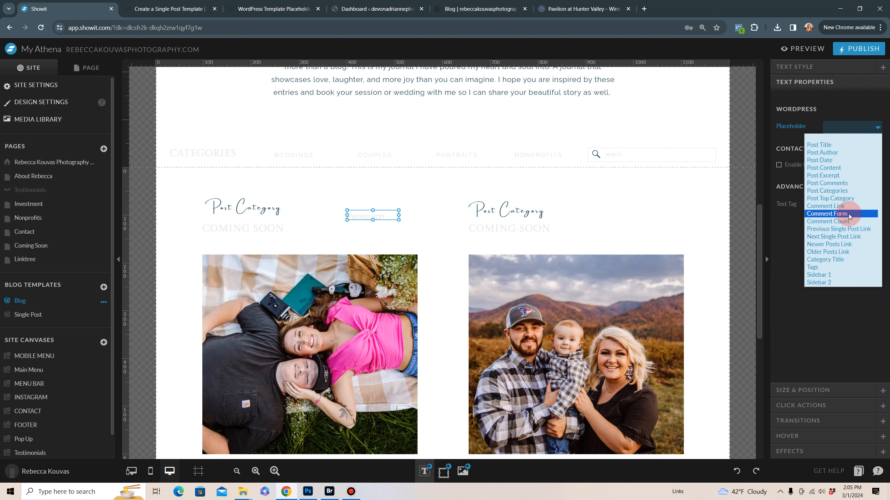
scroll(841, 282, "down", 1)
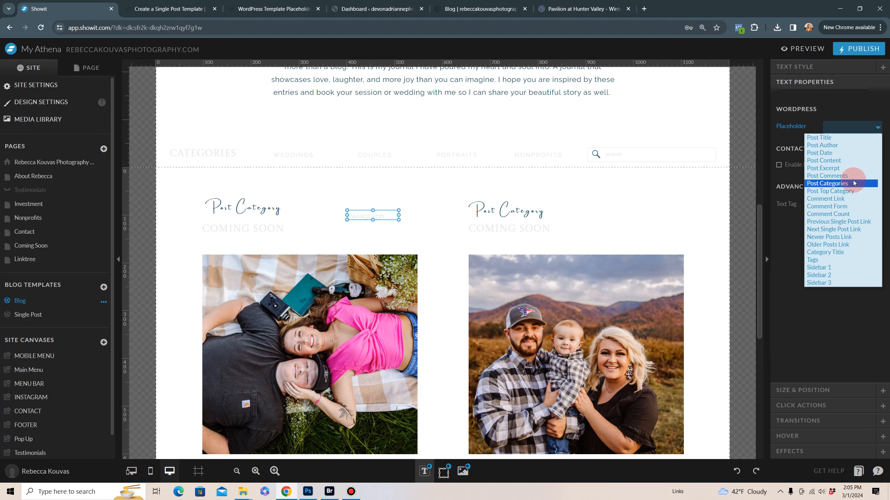
left_click(844, 153)
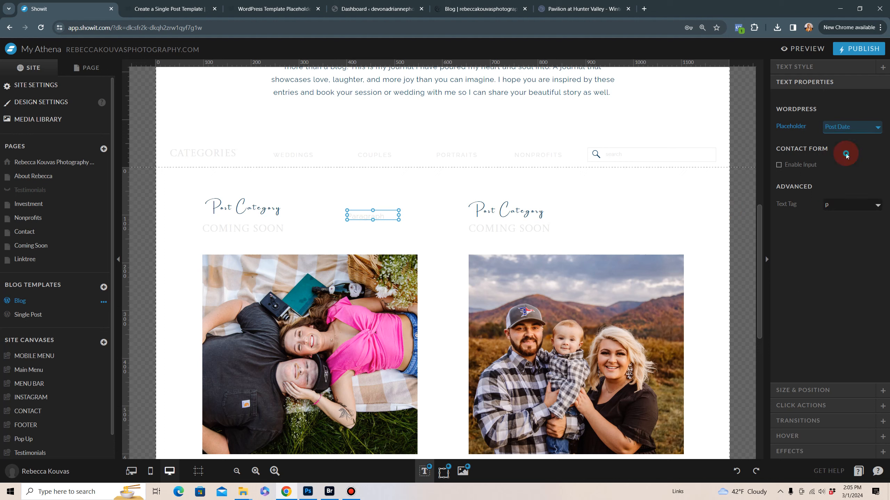
left_click_drag(387, 215, 250, 246)
left_click(331, 239)
left_click(467, 224)
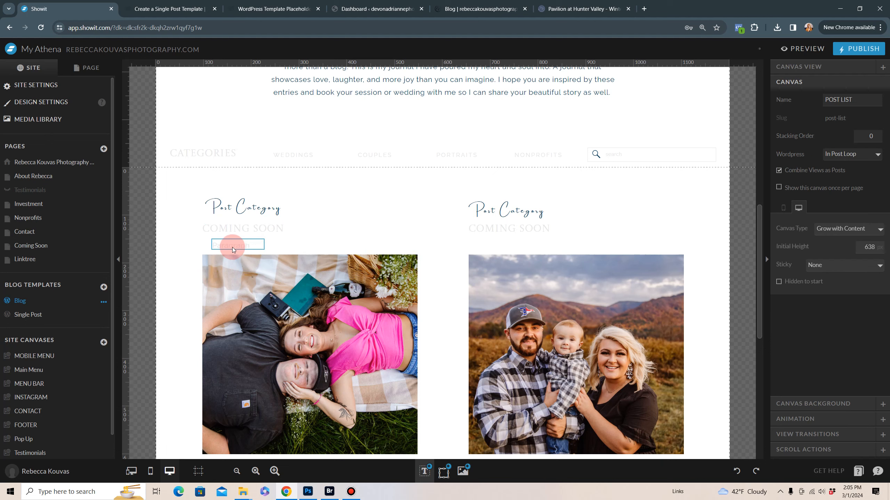
Step: Check the post titles on the live blog page, then delete the Post Date text box in the Showit editor
left_click(481, 9)
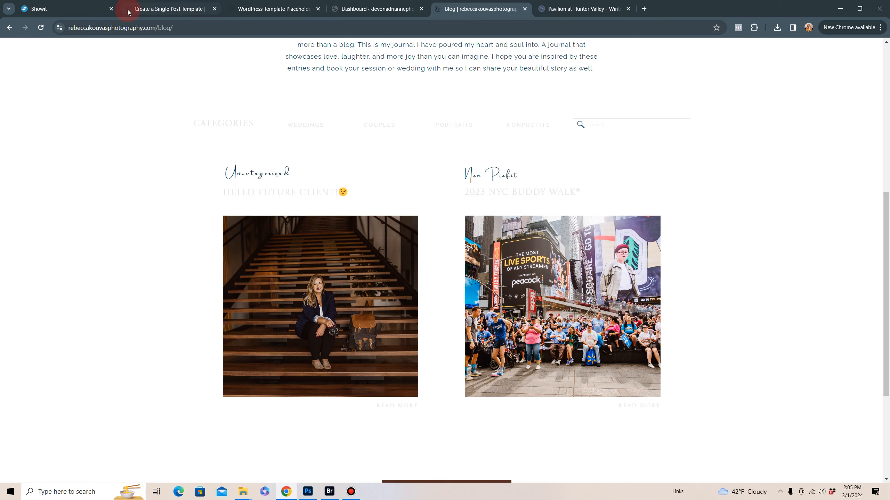
left_click(77, 9)
left_click(238, 245)
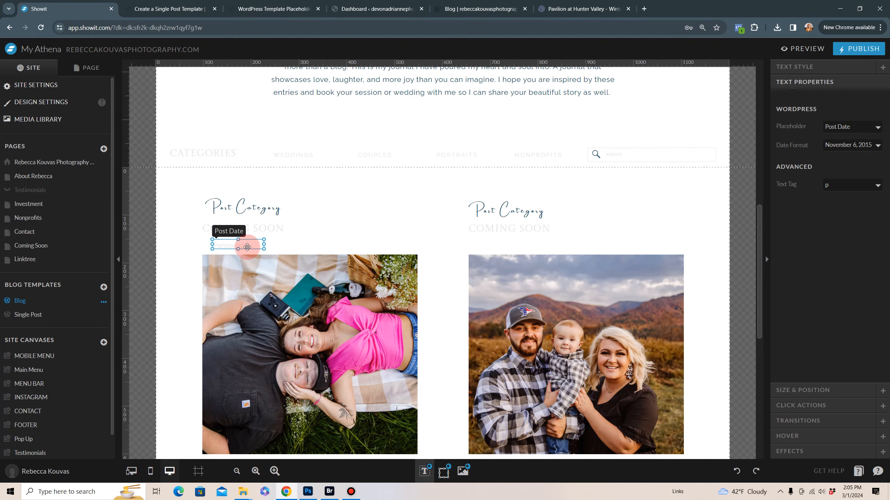
left_click_drag(248, 246, 419, 216)
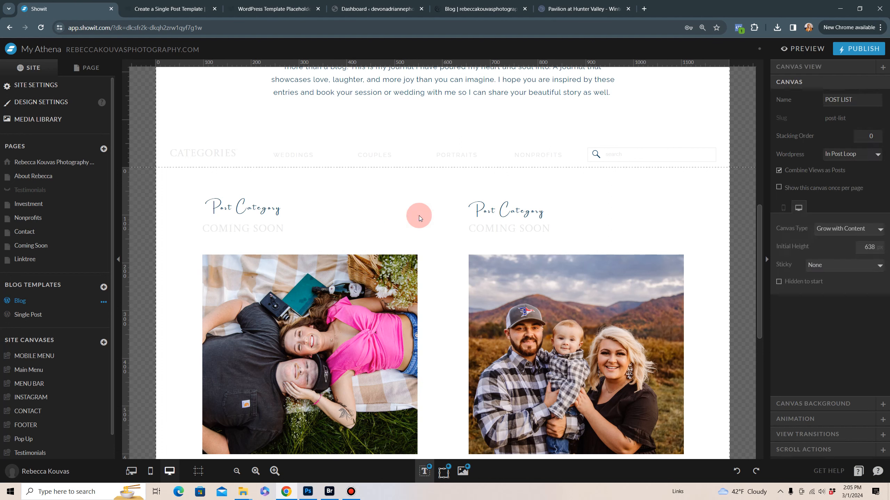
Step: Inspect the WordPress placeholders assigned to the first post's title and category text
left_click(282, 233)
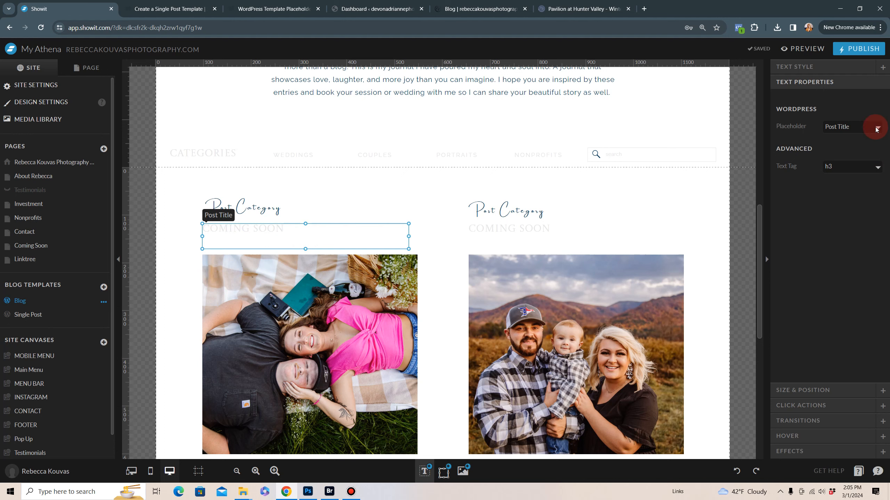
left_click(710, 309)
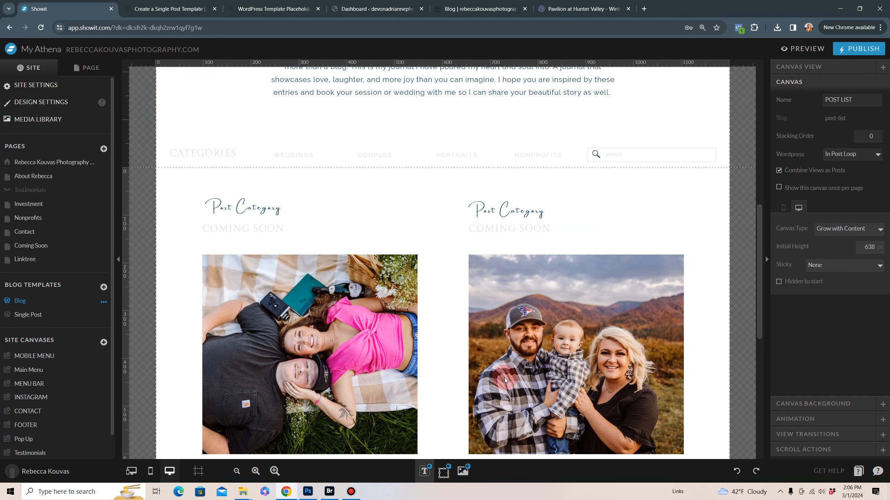
left_click(260, 209)
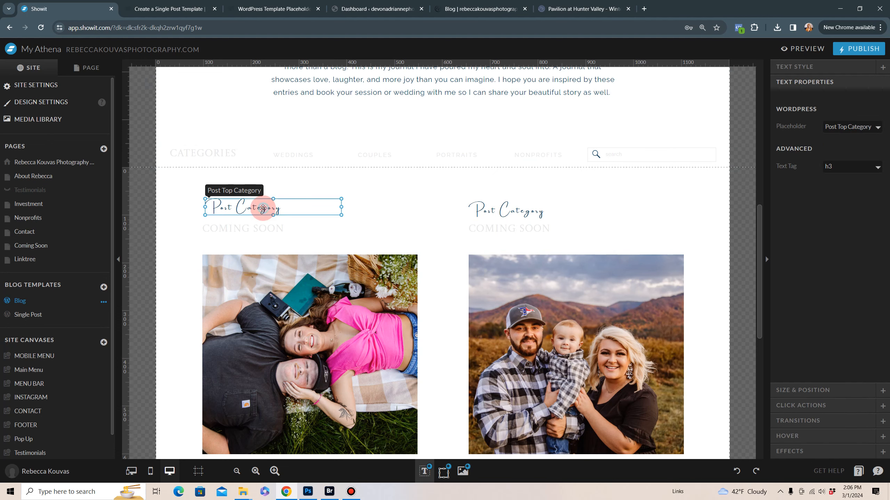
Step: Align the first post's category text box with the left edge of its title in the POST LIST canvas
mouse_move(259, 210)
left_mouse_down()
mouse_move(296, 229)
mouse_move(290, 207)
mouse_move(349, 210)
mouse_move(340, 365)
mouse_move(324, 208)
mouse_move(273, 210)
left_mouse_up()
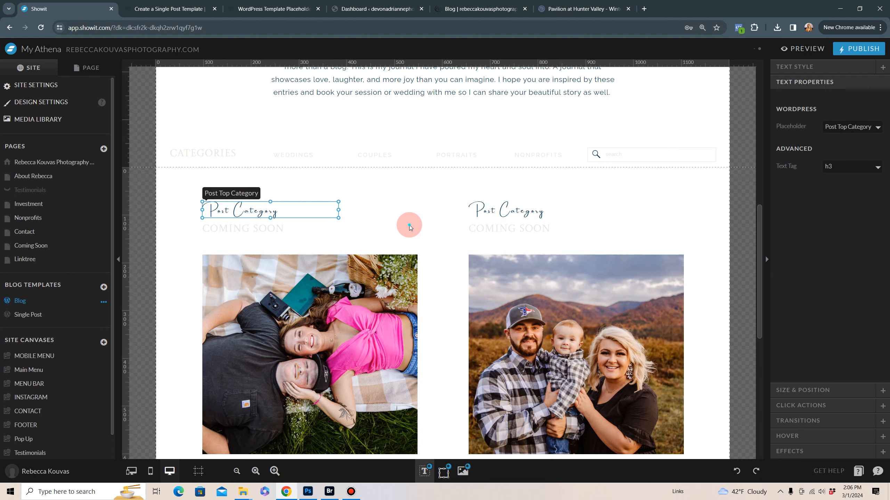
left_click(451, 266)
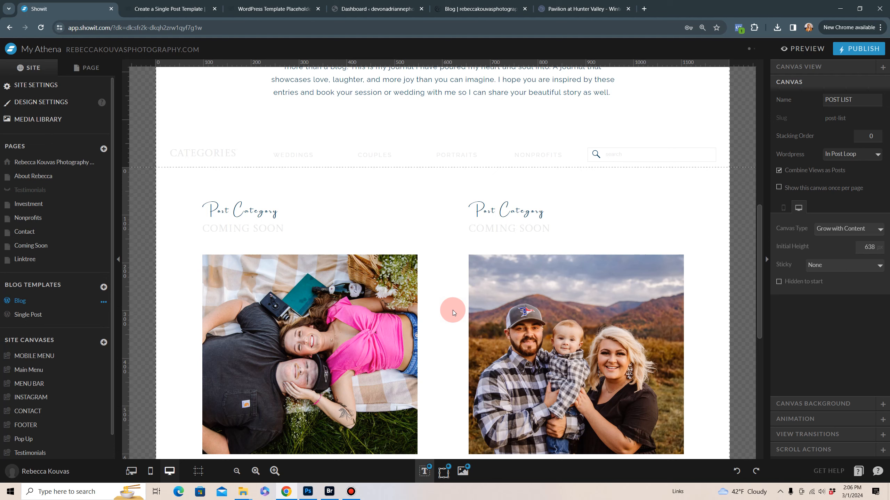
Step: Open the Single Post template and compare it with the 2023 NYC Buddy Walk® post opened from the live blog
left_click(39, 317)
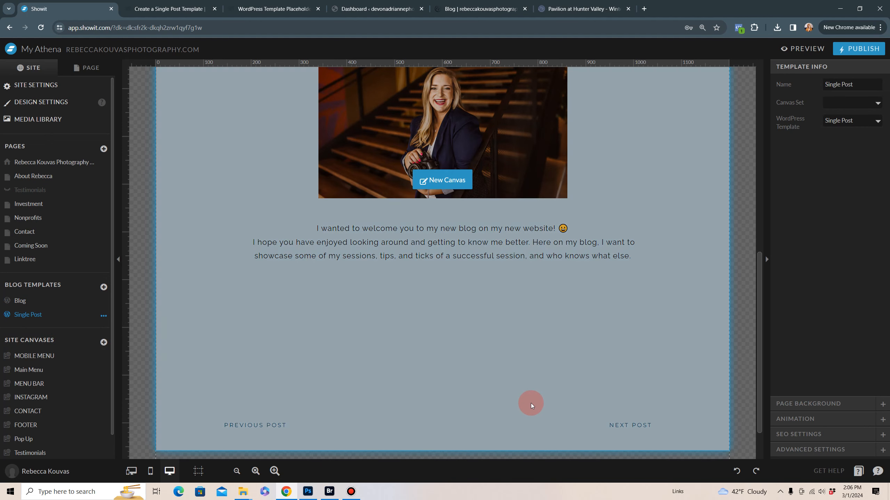
scroll(530, 404, "up", 3)
left_click(480, 9)
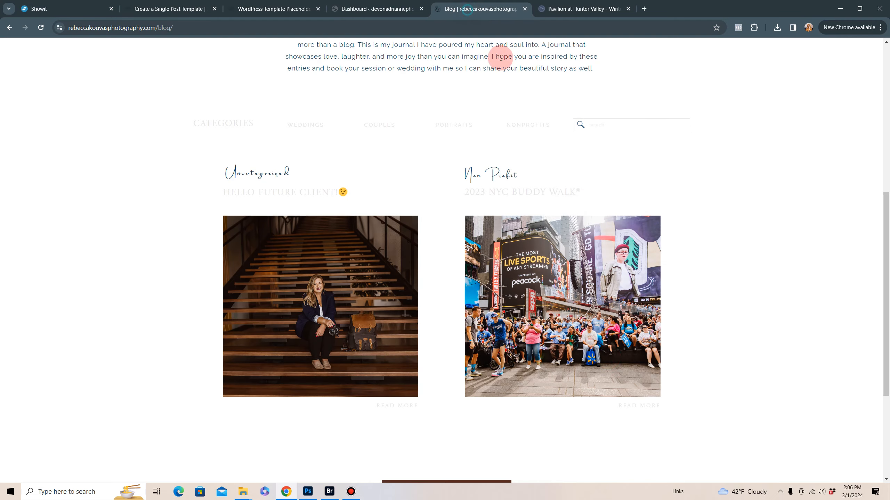
left_click(581, 317)
scroll(581, 316, "down", 5)
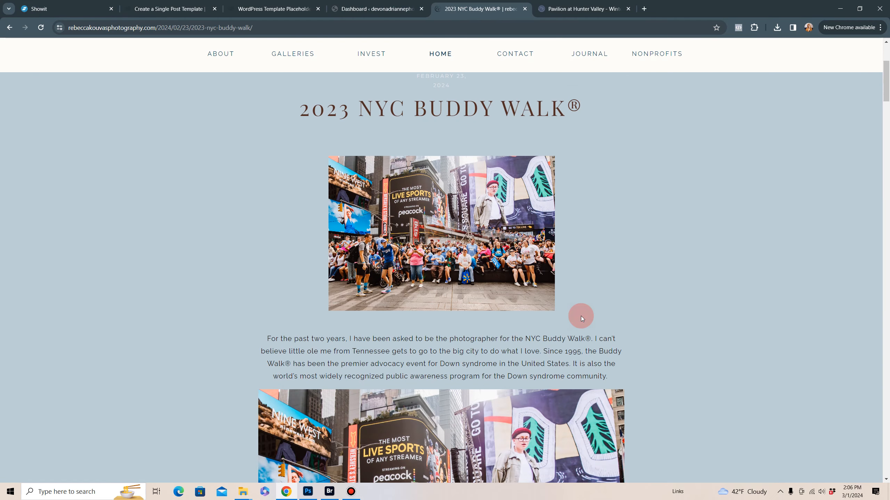
scroll(581, 316, "up", 4)
left_click(52, 9)
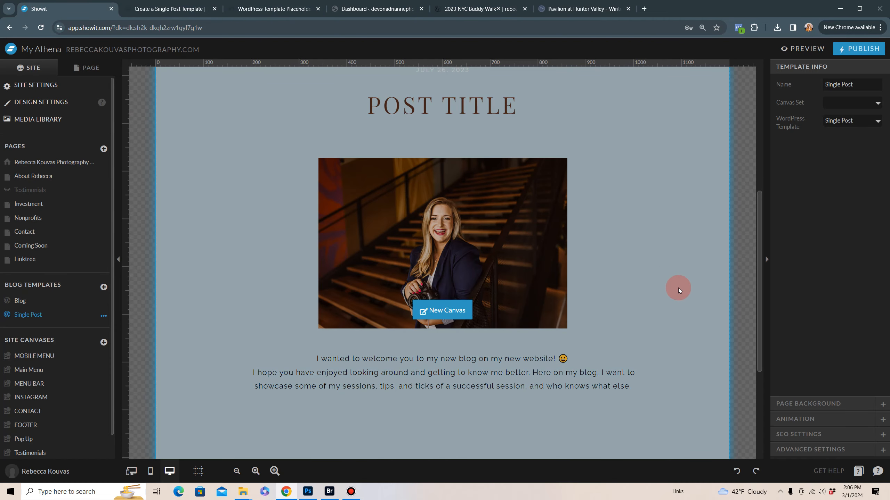
scroll(701, 302, "up", 5)
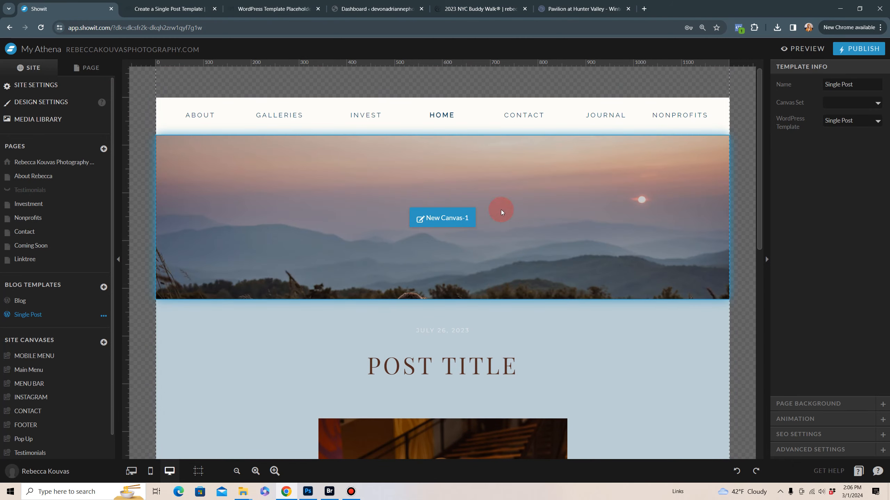
Step: Compare the live post's menu and header with the Main Menu site canvas in the Single Post template
left_click(482, 8)
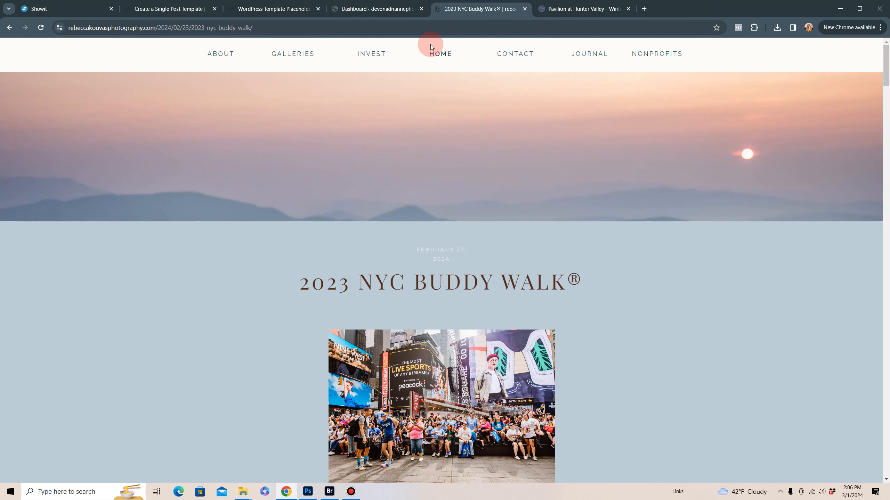
left_click(75, 9)
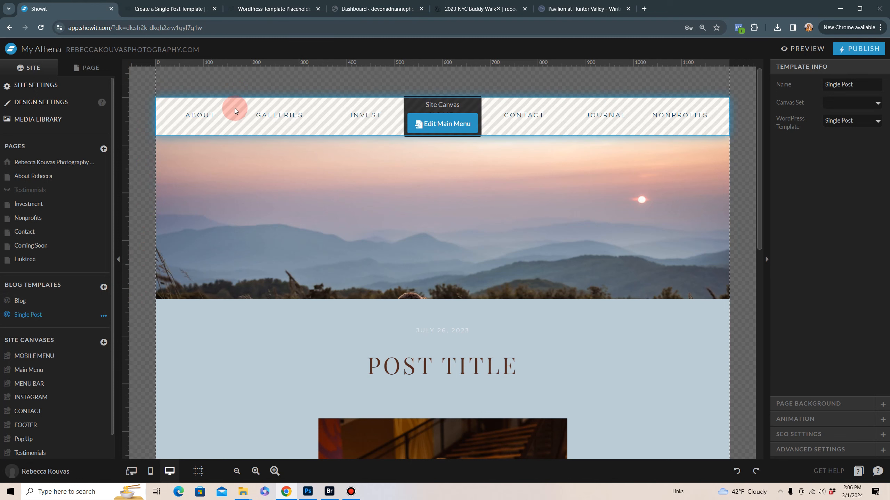
left_click(357, 113)
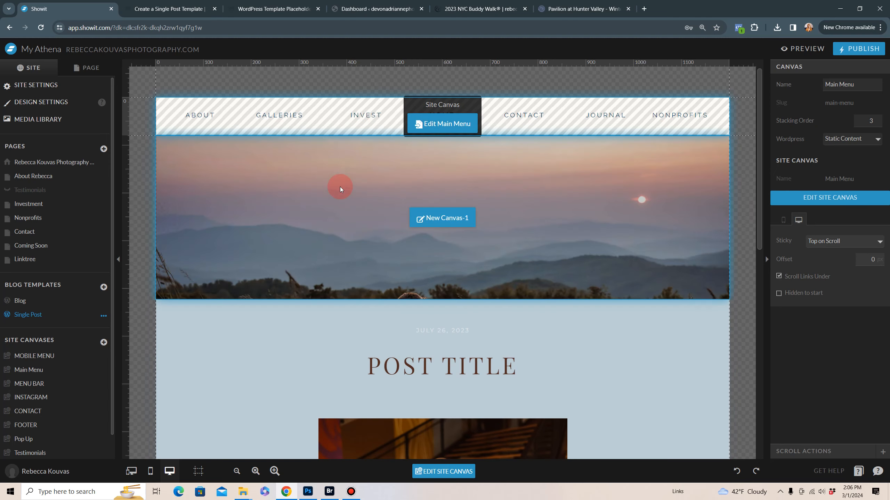
left_click(480, 9)
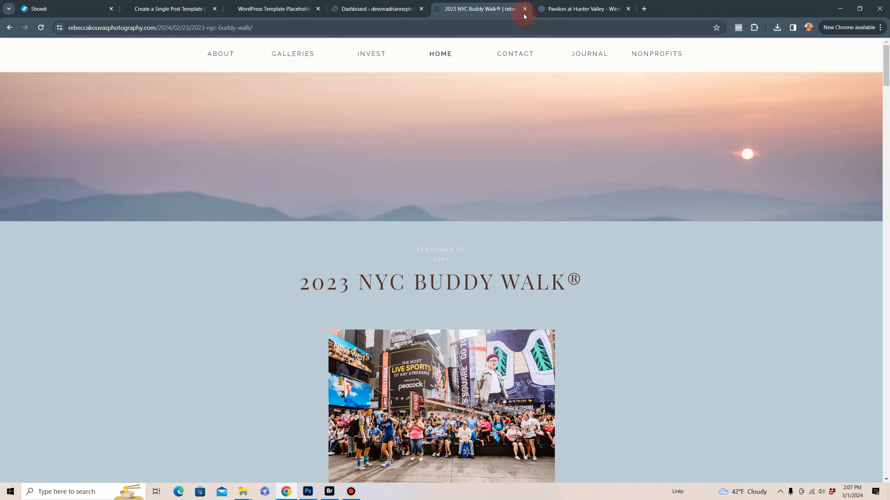
left_click(76, 12)
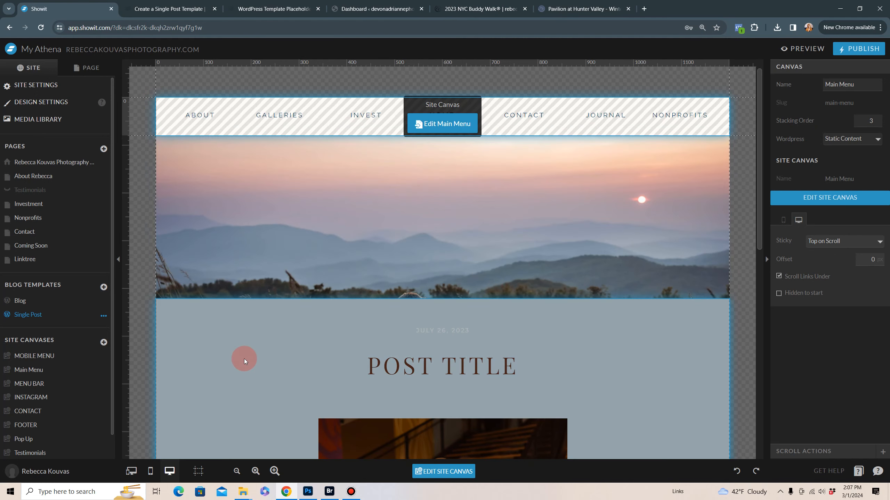
Step: Add the current site's Main Menu site canvas to the Single Post template and place it directly below the existing menu
left_click(244, 350)
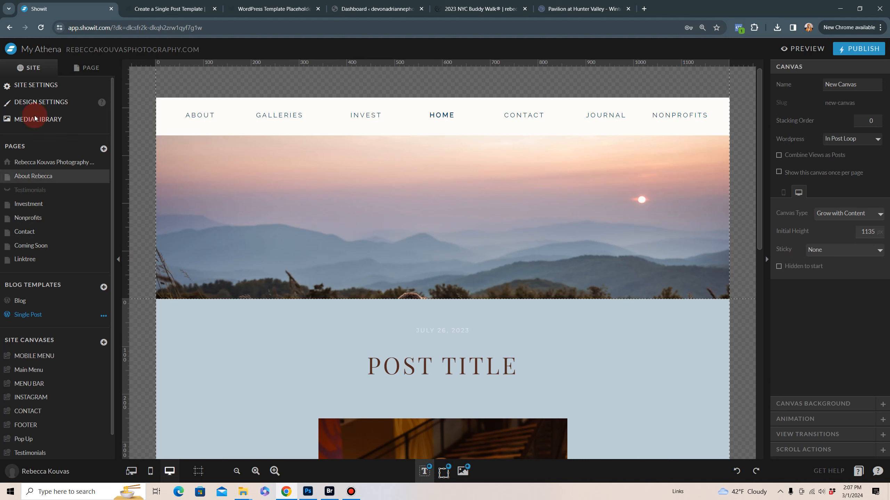
left_click(76, 69)
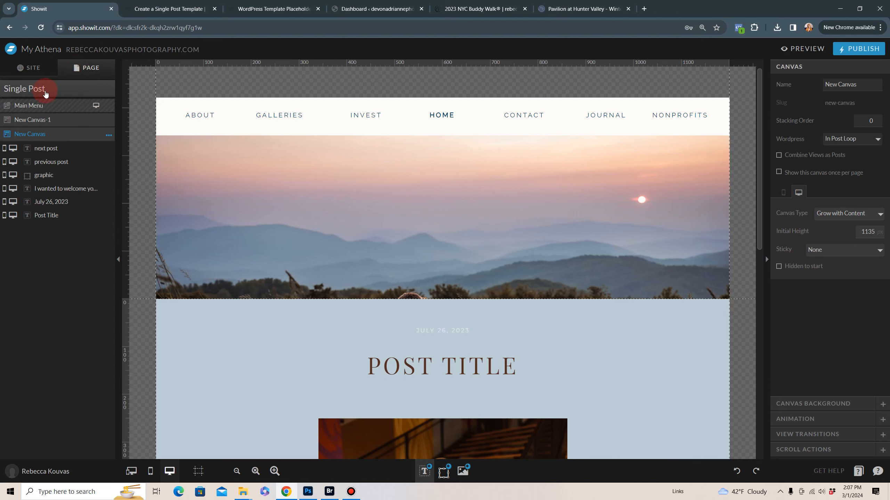
left_click(75, 90)
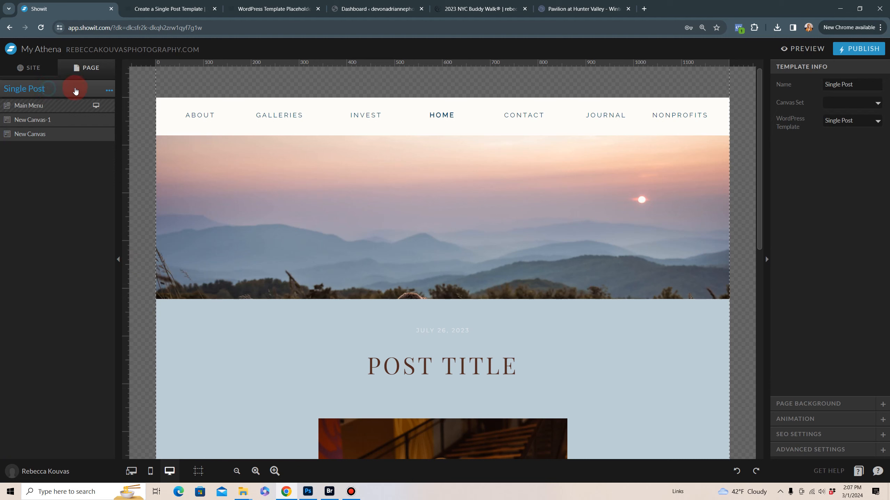
left_click(109, 91)
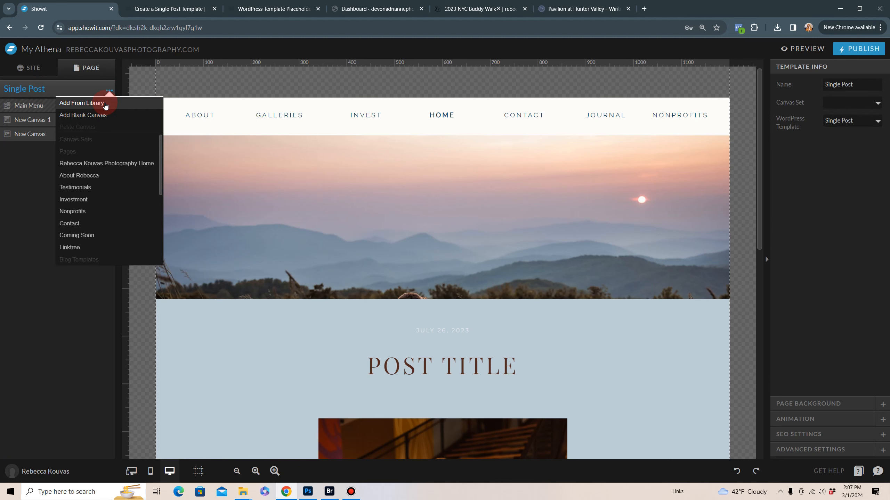
left_click(106, 103)
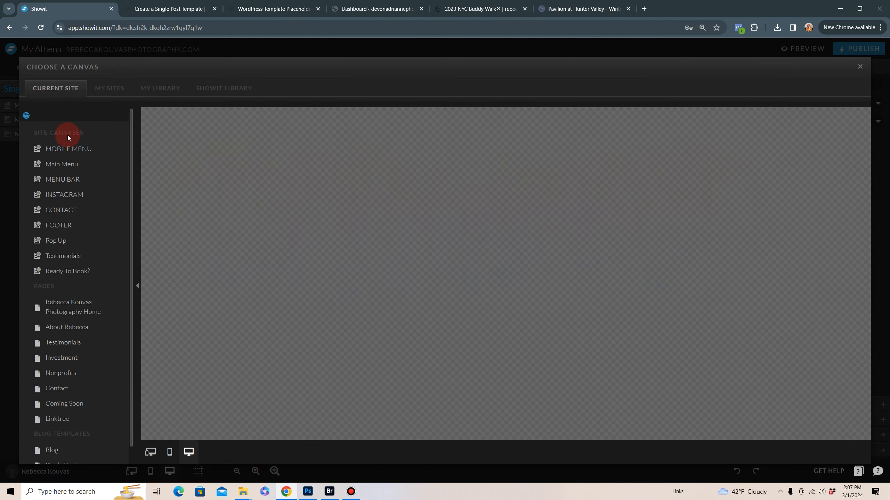
left_click(70, 168)
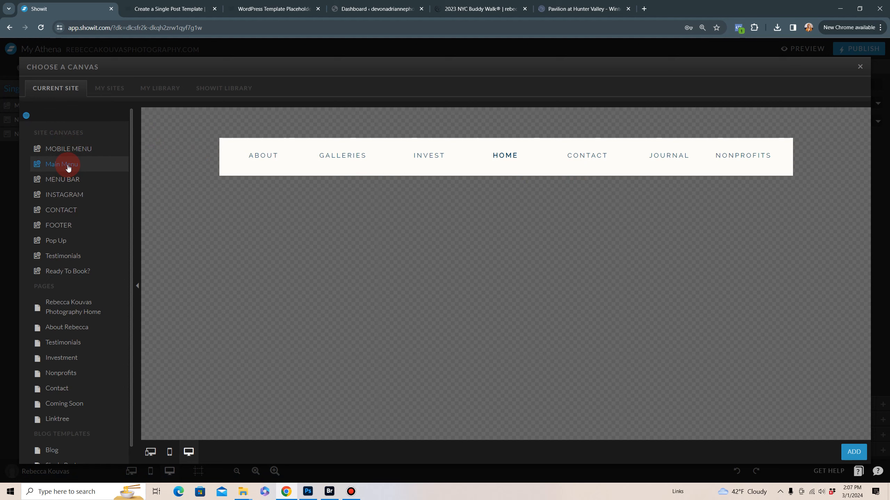
left_click(854, 452)
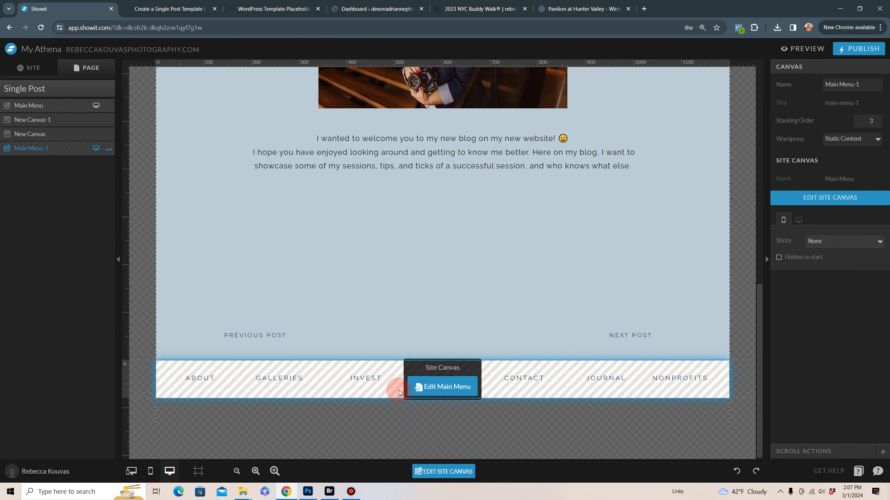
left_click_drag(25, 154, 28, 118)
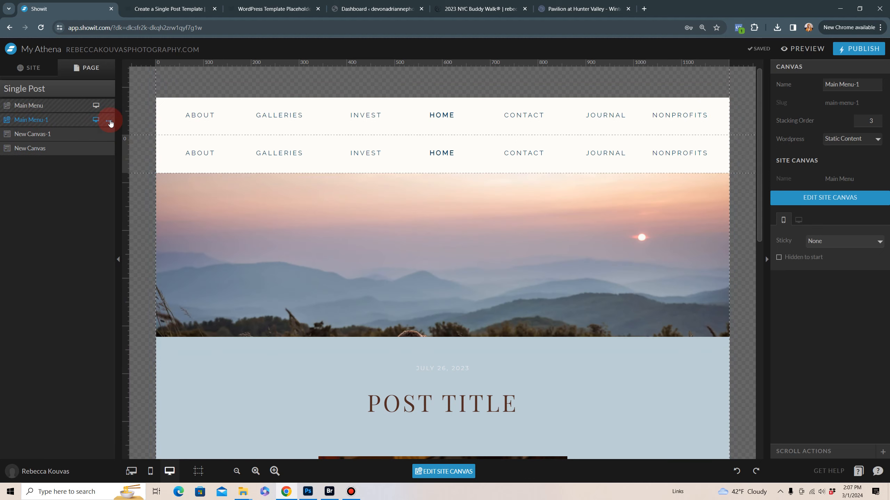
Step: Delete the duplicate Main Menu-1 canvas from the Single Post template and select the header canvas New Canvas-1
left_click(110, 121)
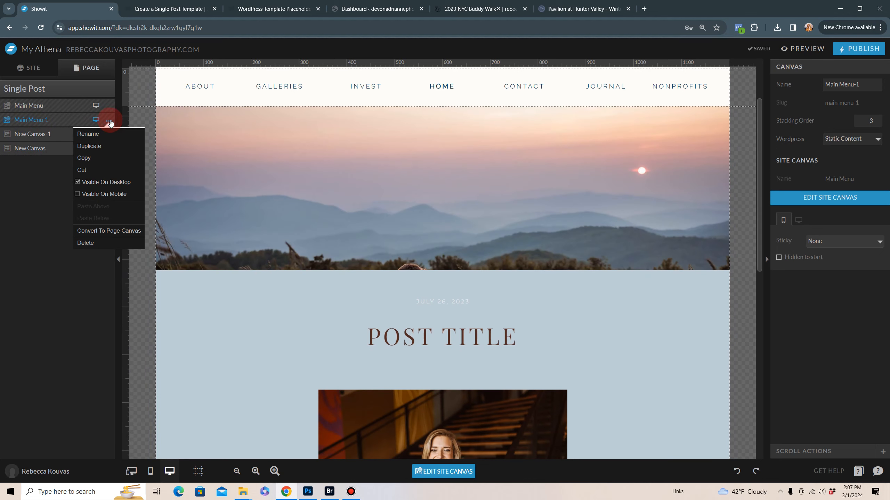
left_click(105, 243)
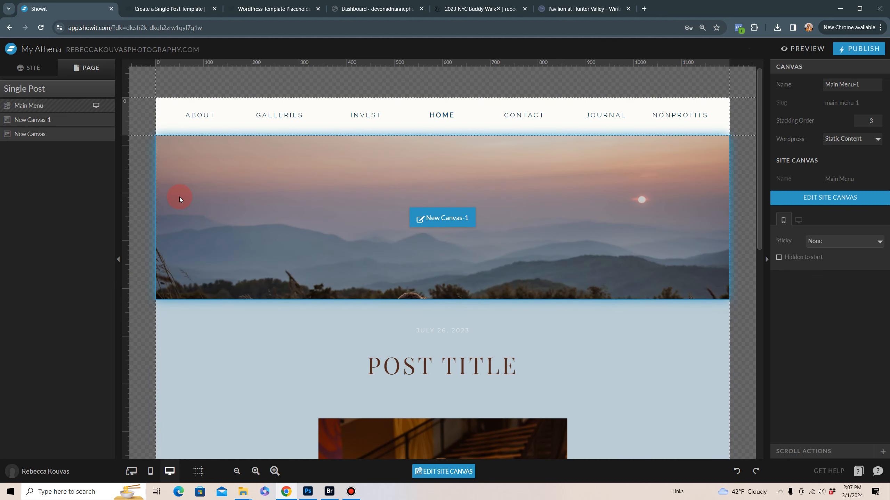
mouse_move(144, 112)
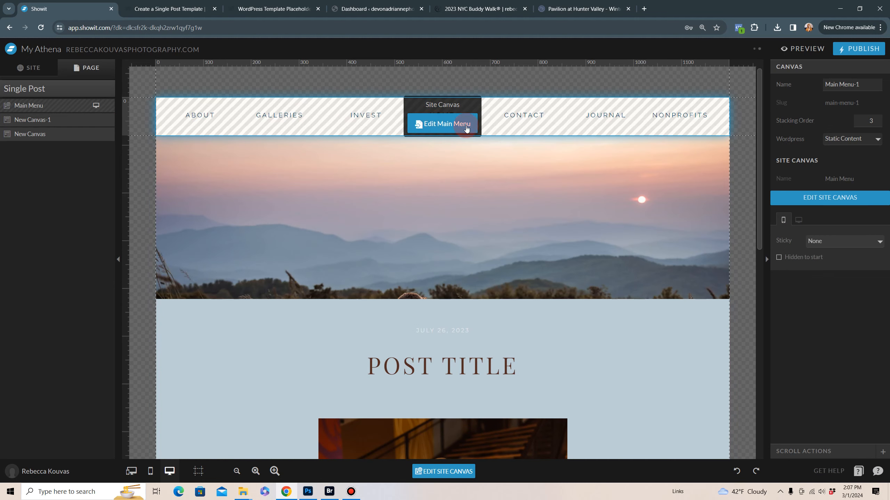
left_click(207, 206)
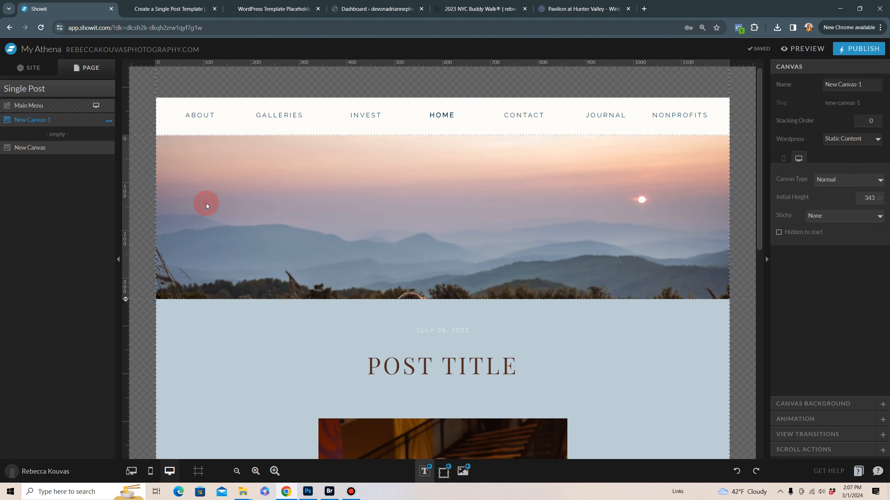
Step: Add a blank canvas to the Single Post template and move it directly below the Main Menu
left_click(80, 91)
left_click(109, 90)
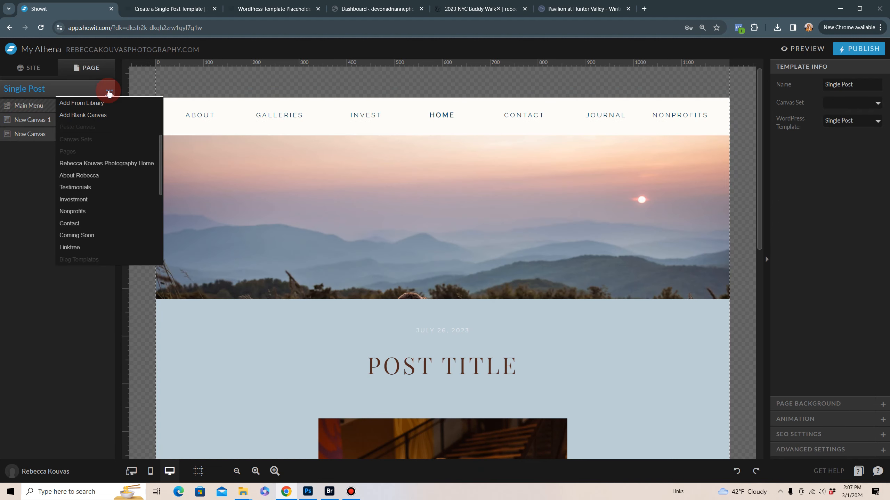
left_click(102, 117)
left_click(49, 149)
left_click(351, 284)
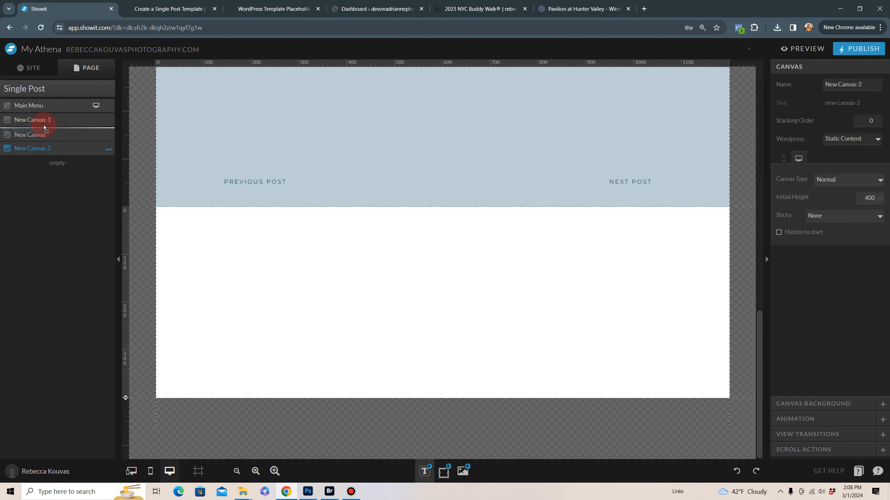
left_click_drag(44, 127, 45, 119)
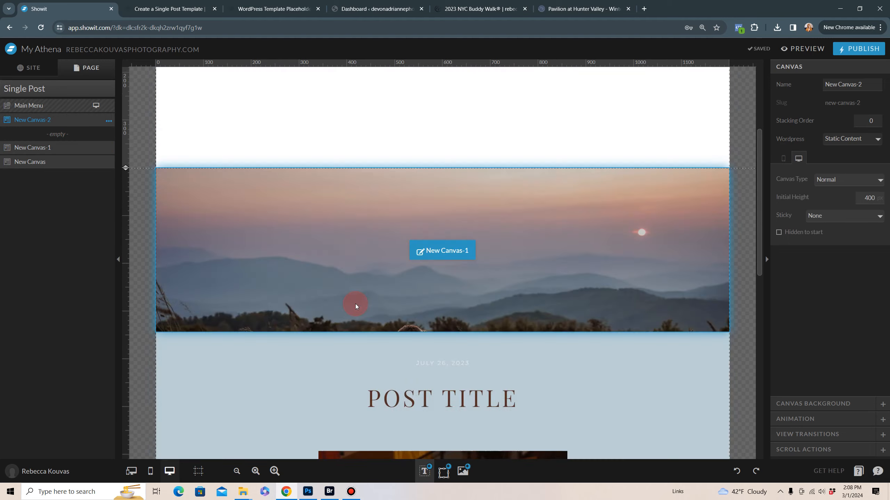
Step: Set the blank canvas's background media type to Image and look through the uploaded images without choosing one
scroll(651, 397, "down", 1)
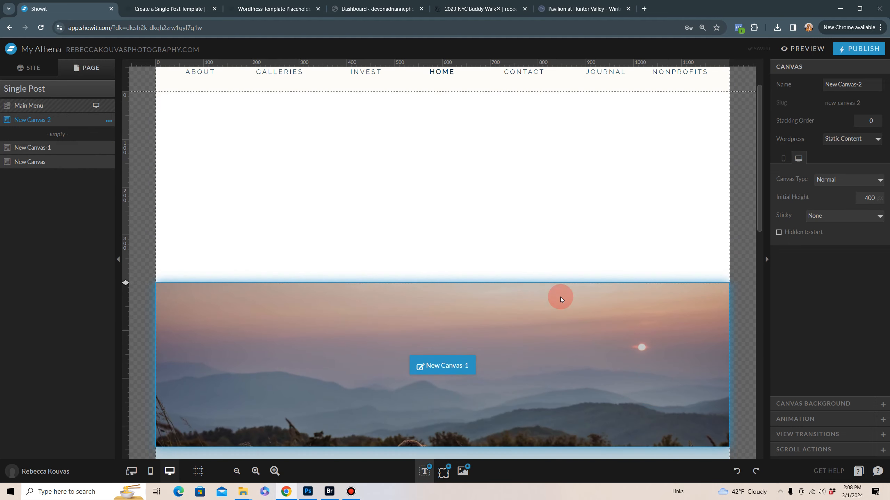
scroll(519, 271, "up", 1)
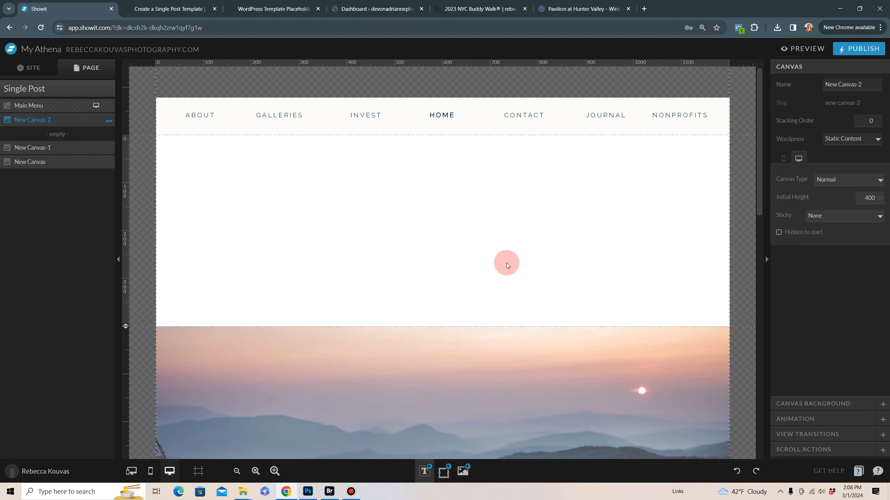
left_click(823, 406)
left_click(878, 101)
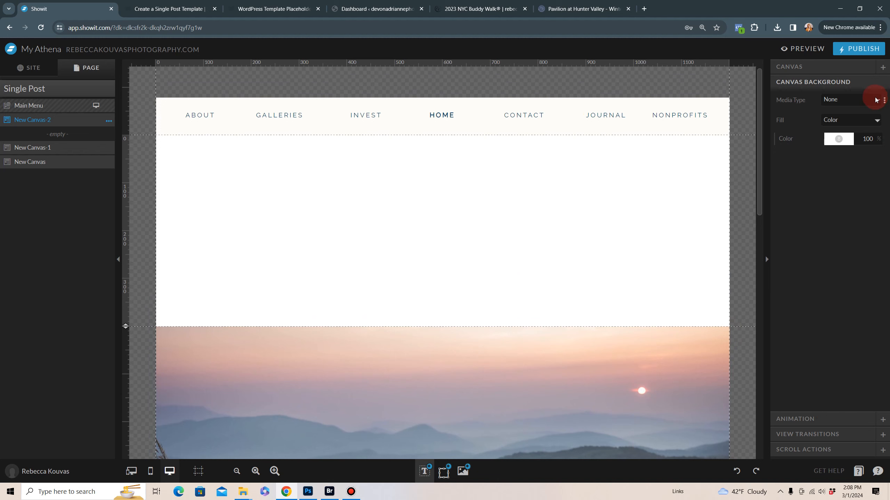
left_click(871, 119)
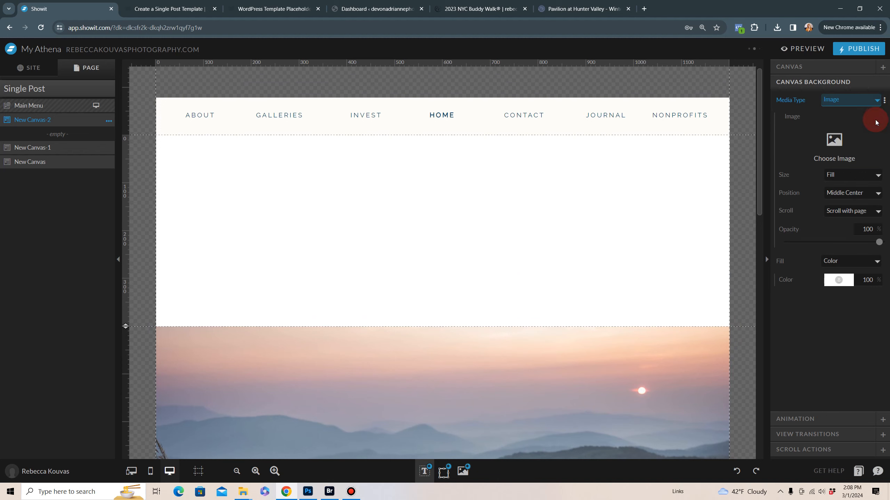
left_click(832, 139)
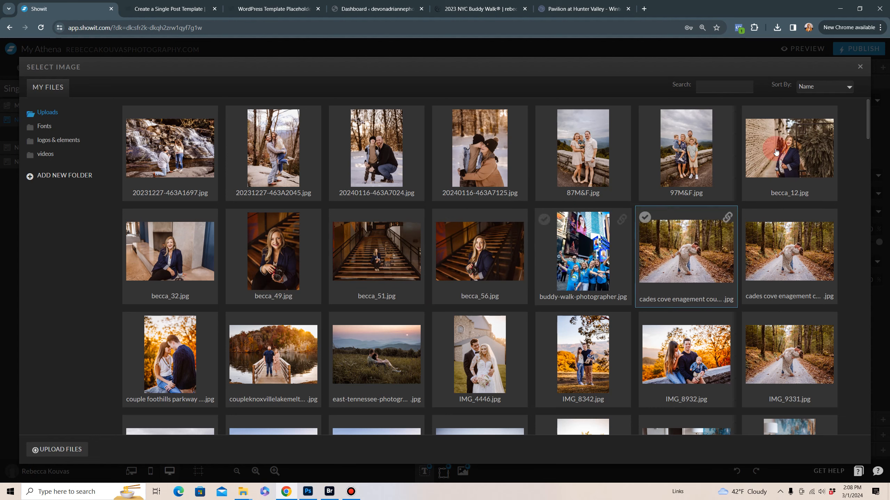
left_click(860, 67)
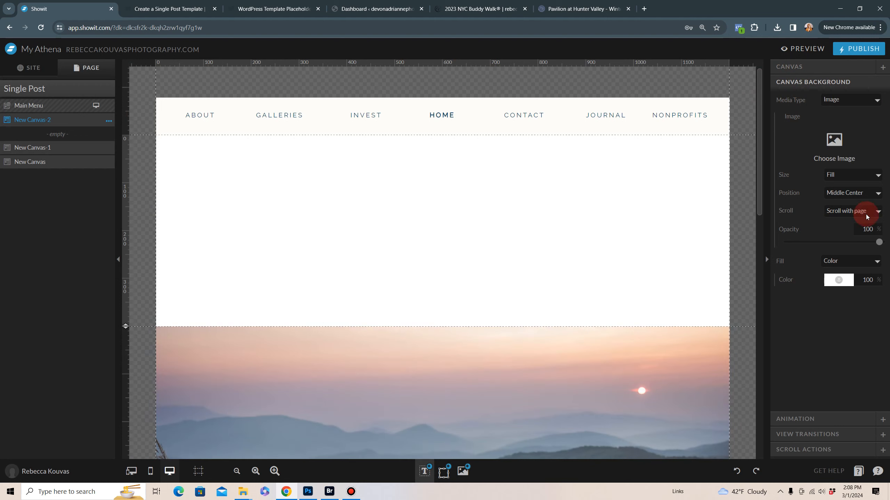
Step: Set the canvas background's scroll behavior to Parallax and view the header's scroll effect on the live post
left_click(866, 212)
left_click(867, 230)
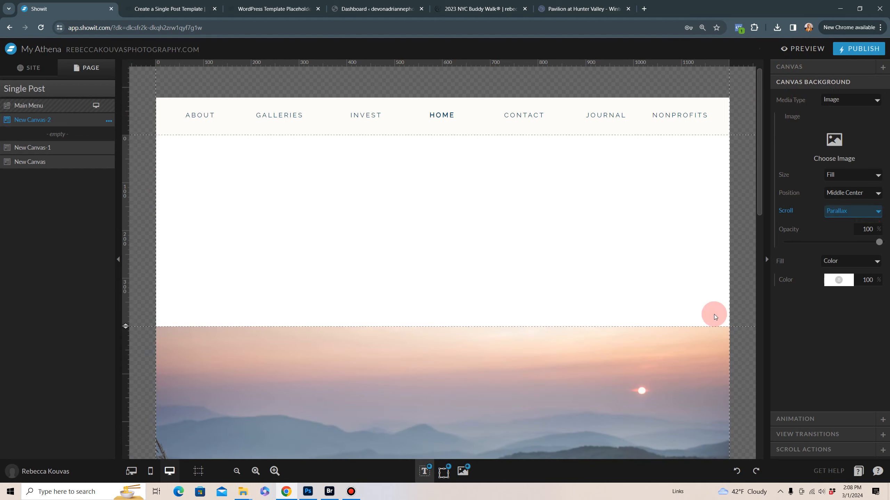
left_click(455, 9)
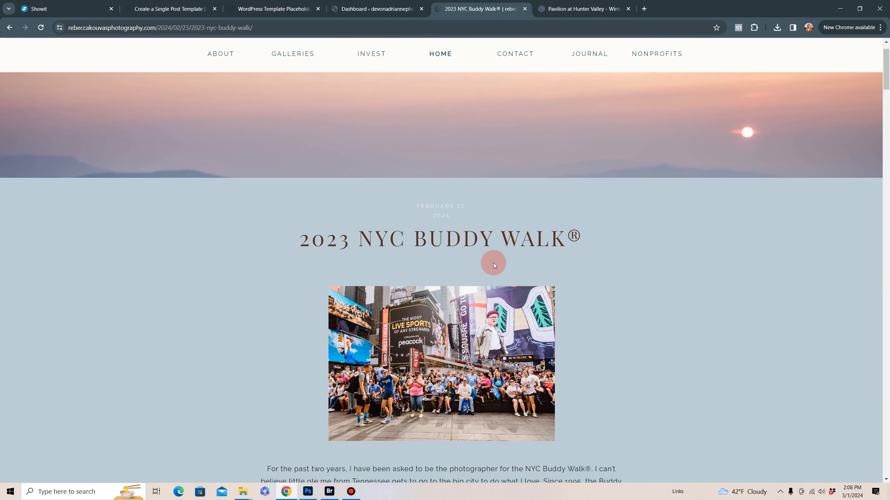
Step: Return to Showit from the live post and delete the blank canvas New Canvas-2 from the Single Post template
scroll(493, 262, "up", 1)
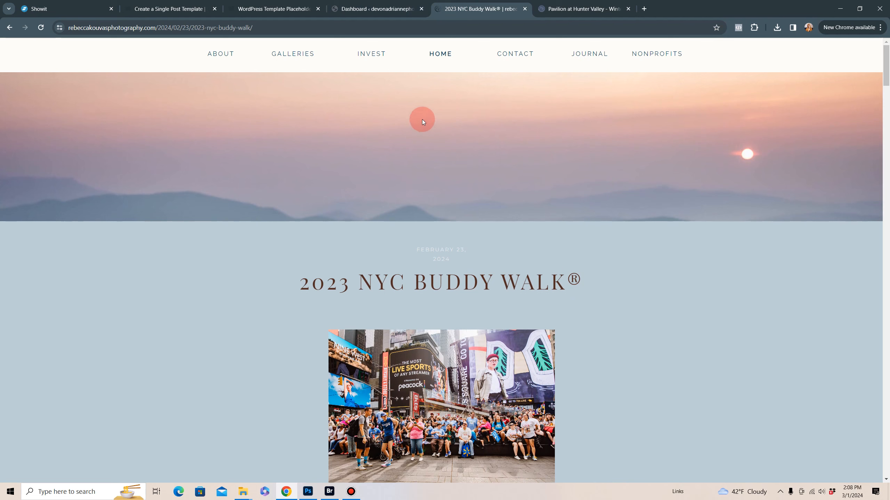
left_click(72, 9)
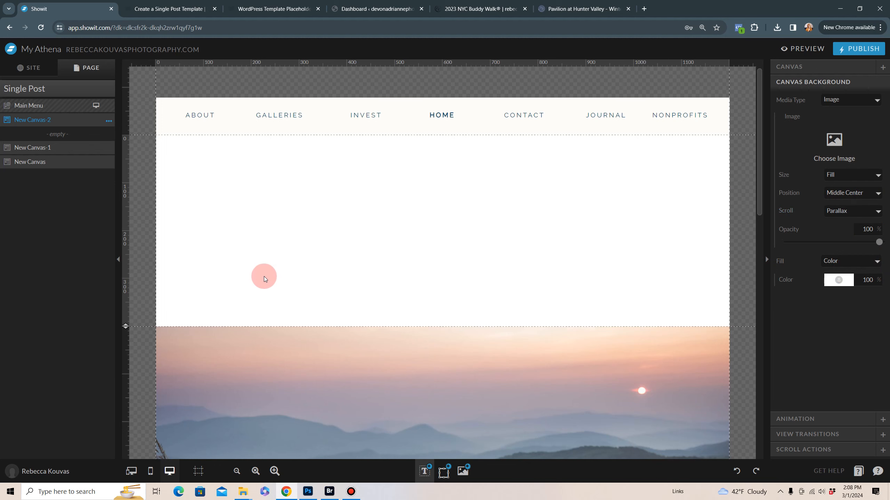
left_click(109, 121)
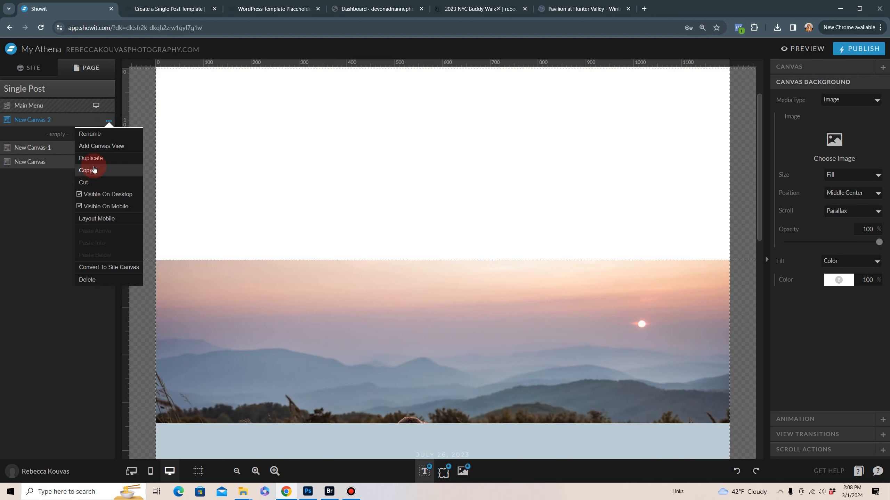
left_click(92, 283)
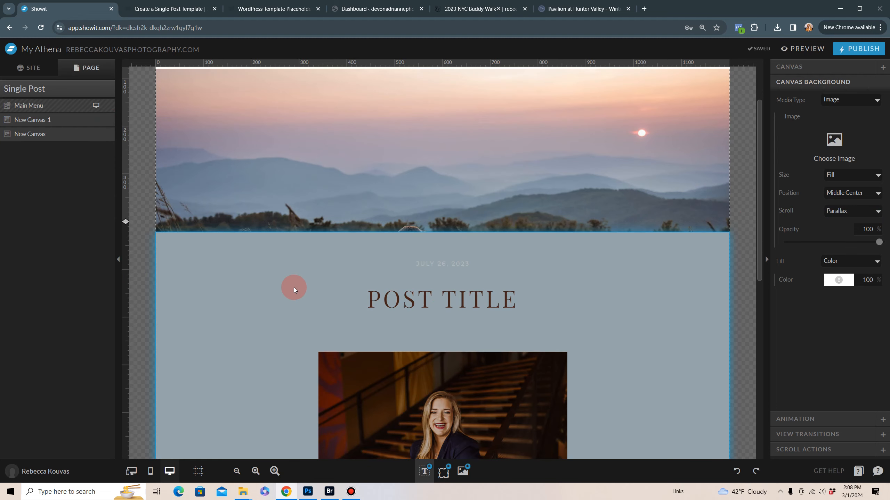
Step: Inspect the WordPress placeholder settings of the date and title text in the Single Post template's content canvas
left_click(631, 321)
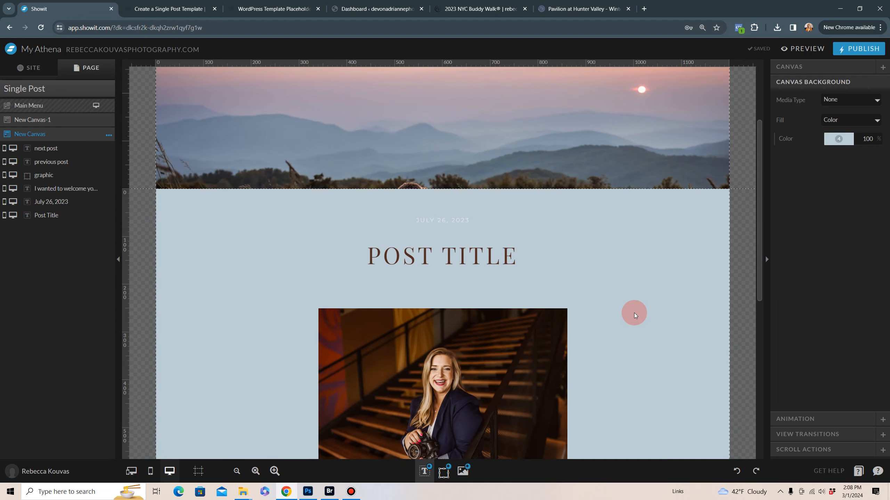
scroll(625, 364, "down", 2)
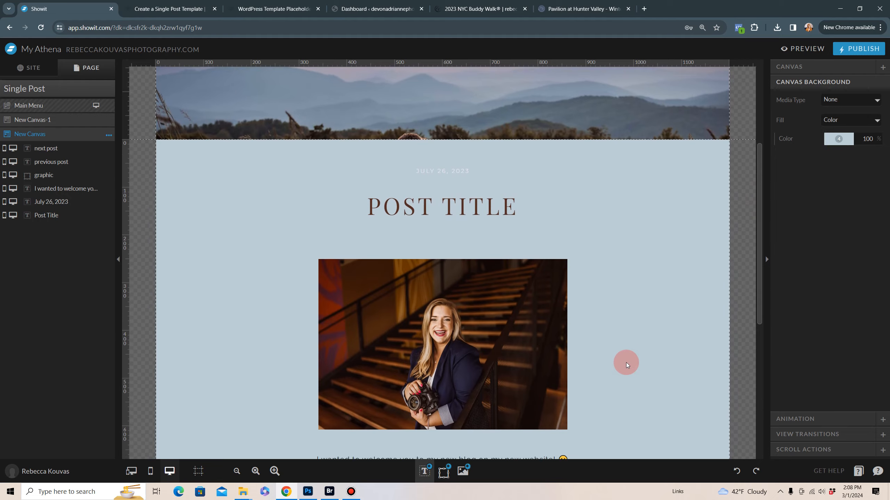
left_click(556, 361)
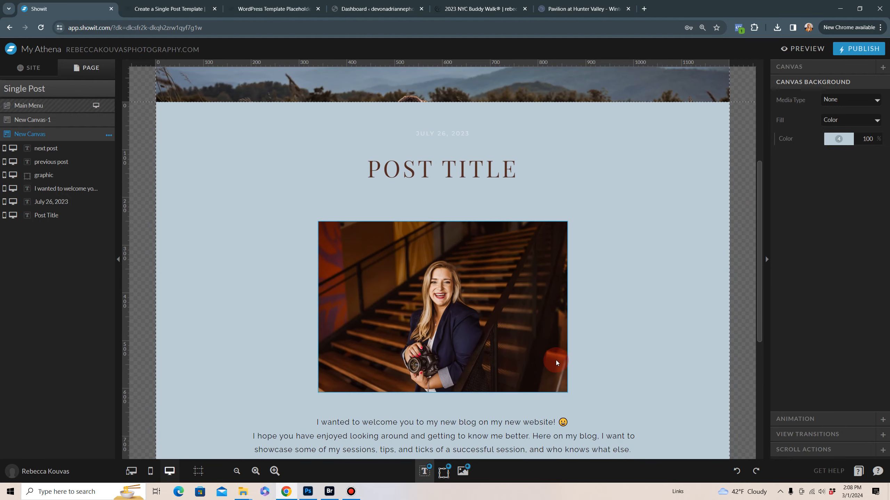
left_click(672, 363)
left_click(473, 375)
left_click(434, 132)
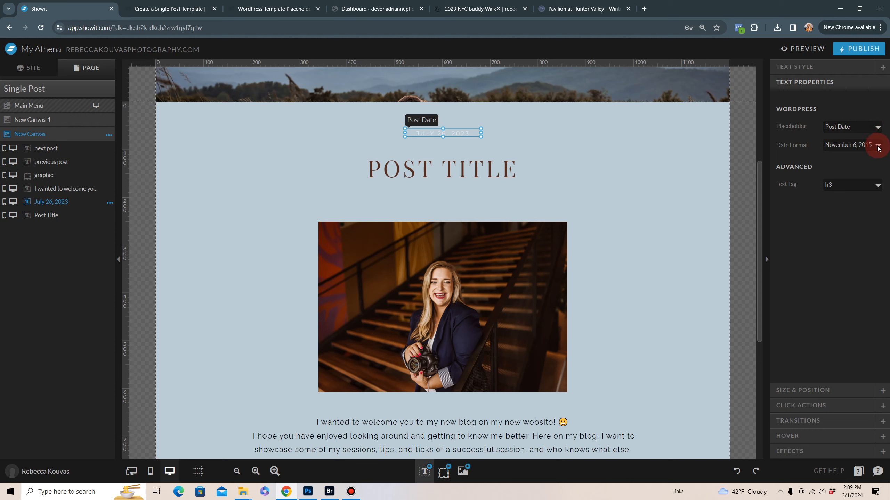
left_click(677, 238)
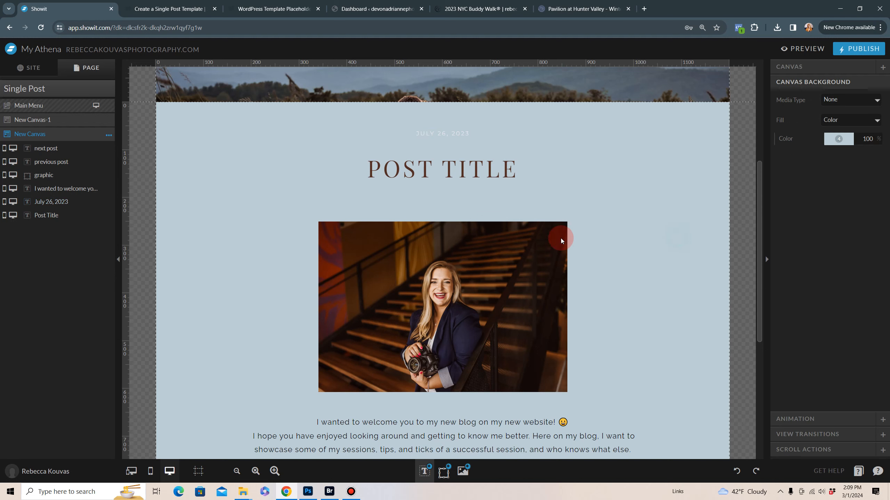
left_click(437, 167)
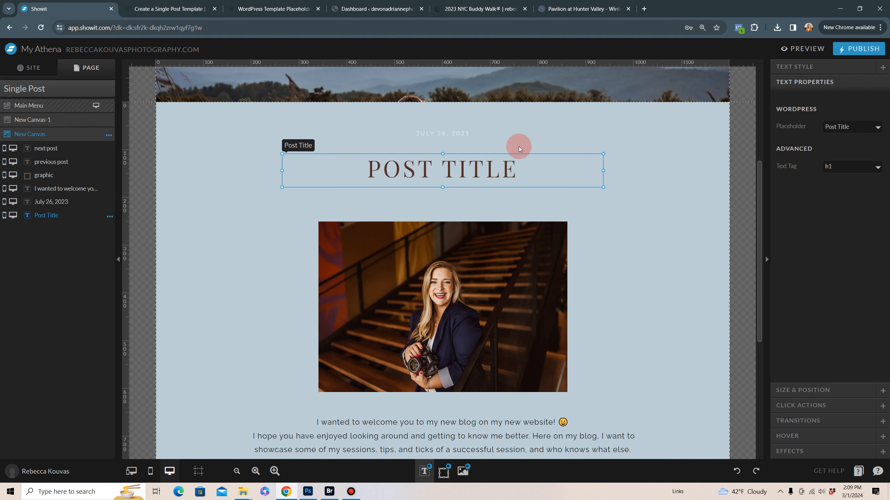
Step: Check the template photo's WordPress Featured Image setting, comparing it with the live post and viewing the WordPress dashboard
scroll(452, 270, "down", 3)
left_click(455, 259)
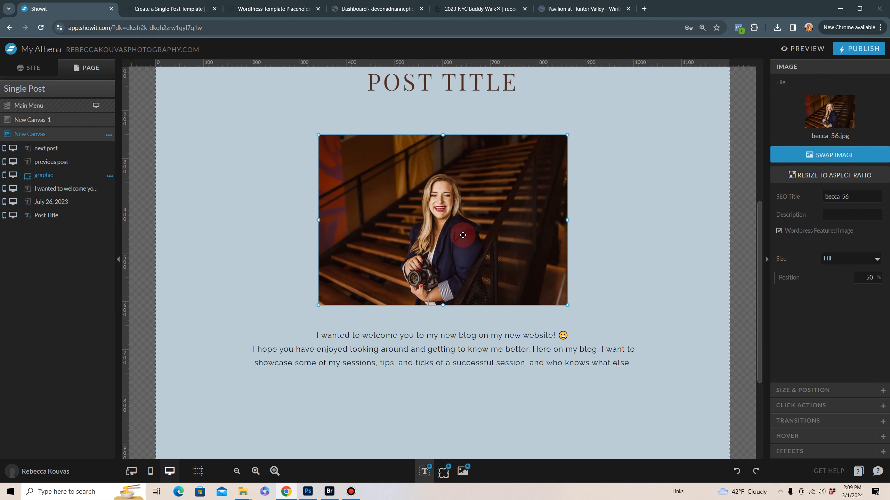
left_click(467, 14)
scroll(507, 301, "down", 3)
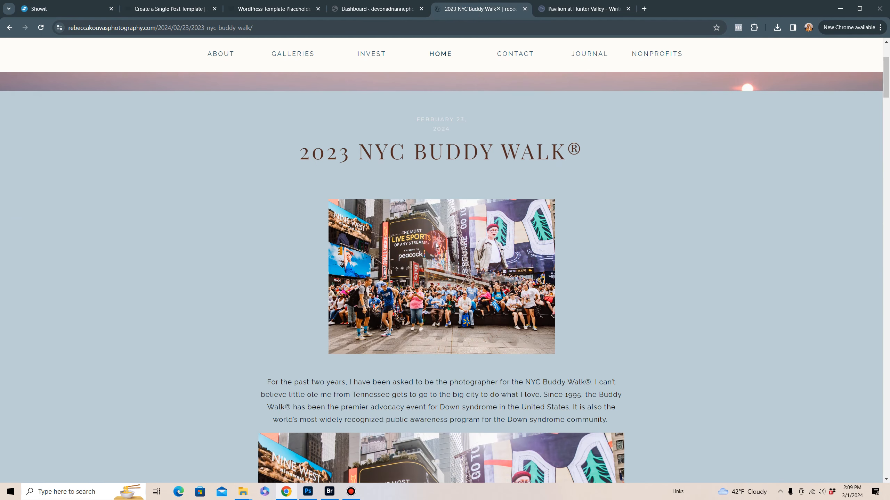
left_click(68, 14)
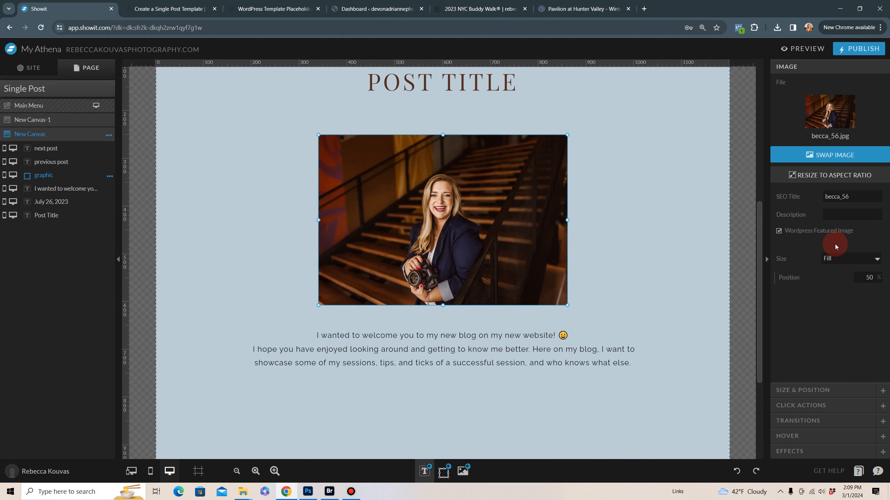
left_click(365, 8)
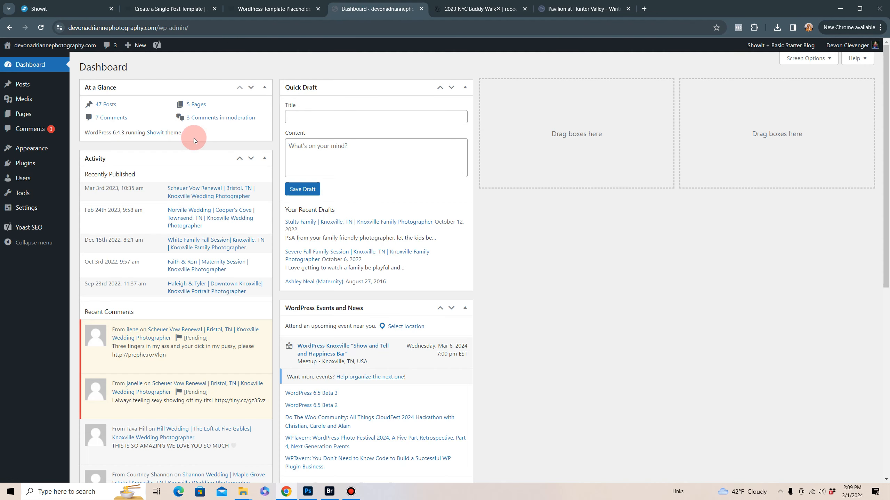
Step: Replace the featured image's SEO title in Showit with the photography business's name, lowercase and hyphenated
left_click(63, 9)
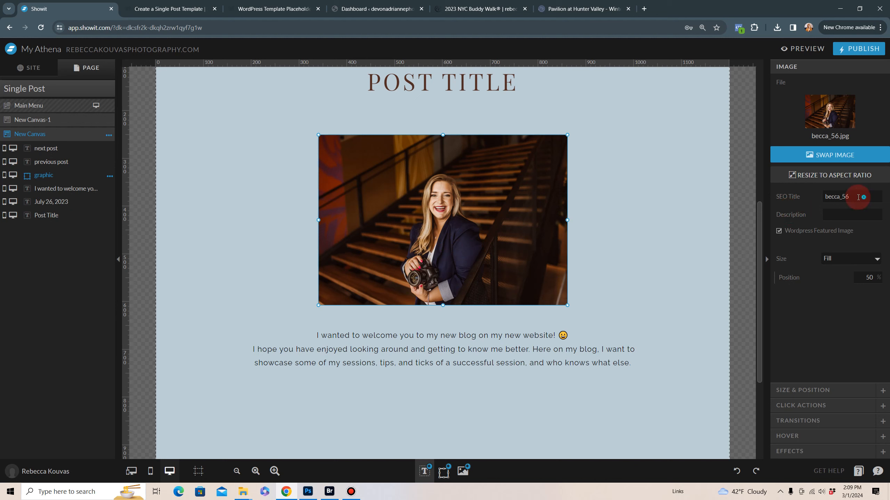
left_click_drag(856, 194, 809, 203)
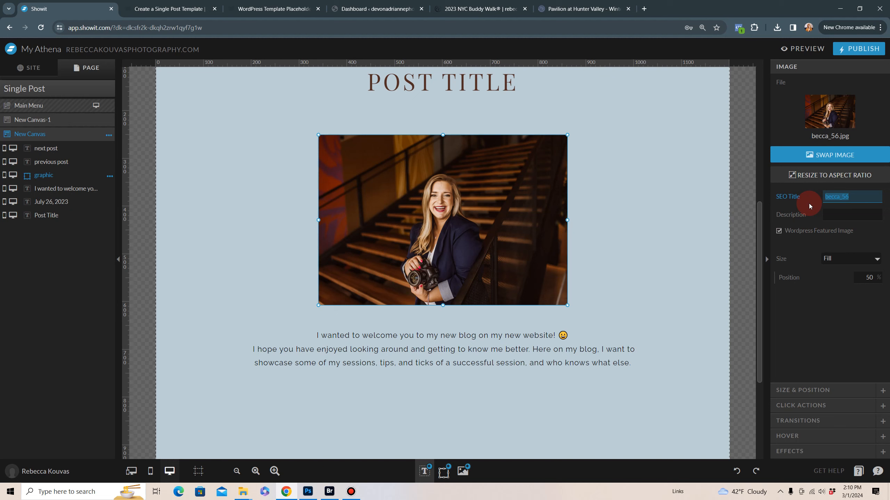
type("rebecca-koub")
key("BackSpace")
type("vas-photography")
left_click(819, 364)
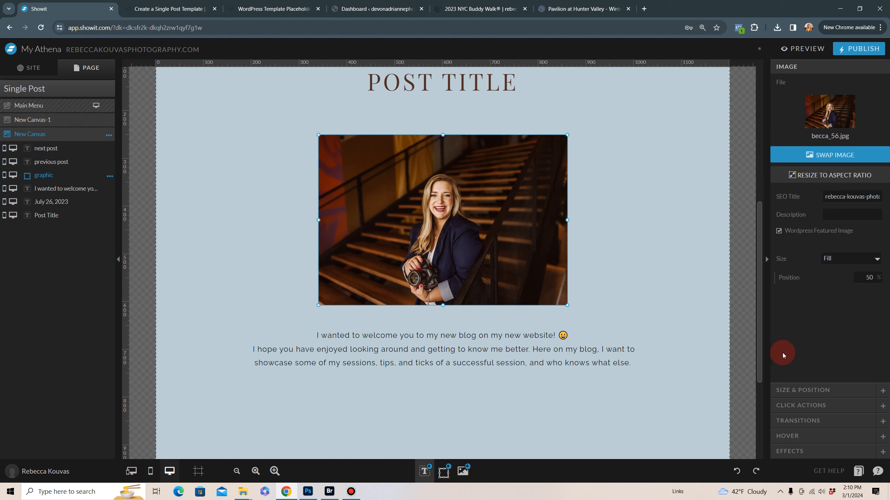
Step: Select the body text below the featured image and examine its WordPress placeholder and text tag
left_click(509, 362)
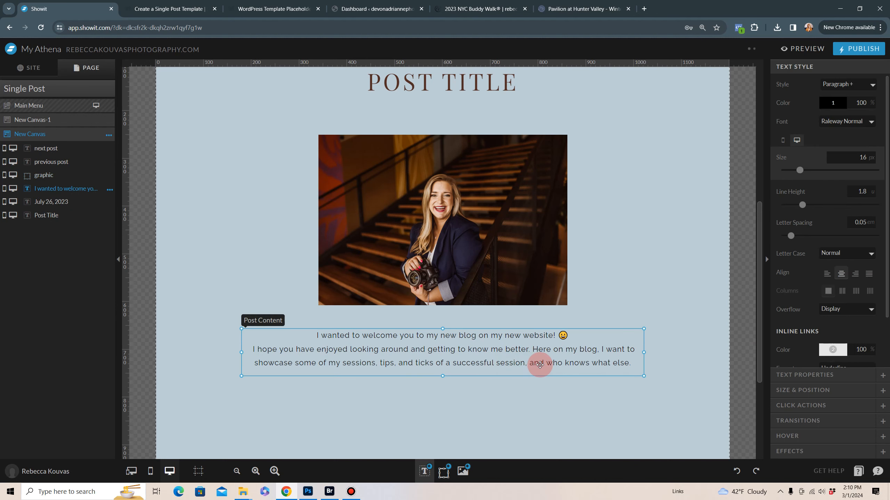
scroll(539, 367, "down", 2)
scroll(540, 367, "down", 2)
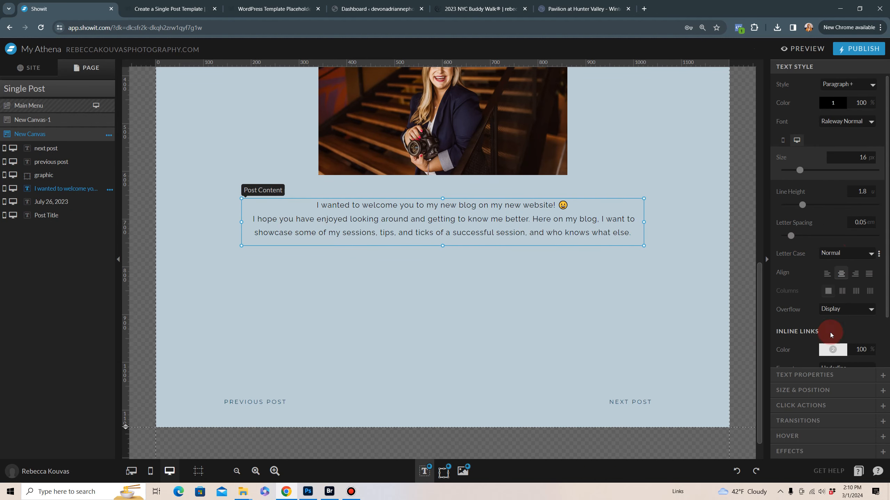
left_click(824, 376)
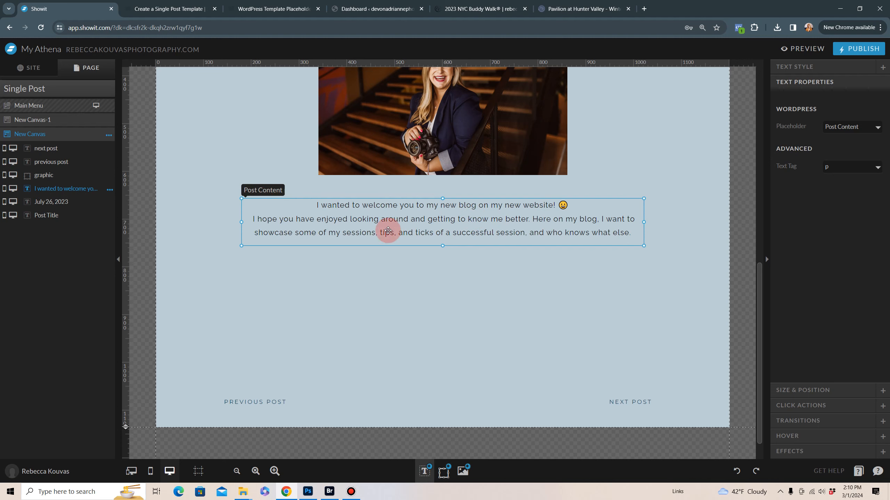
Step: Open the Blog template and examine the WordPress placeholder options for the paragraph under "Welcome to My Journal" without choosing one
left_click(29, 69)
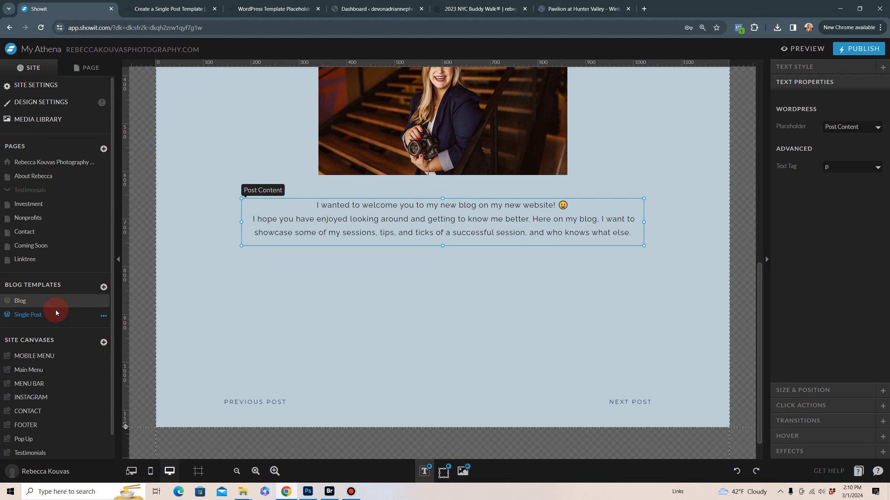
left_click(41, 302)
scroll(441, 346, "up", 5)
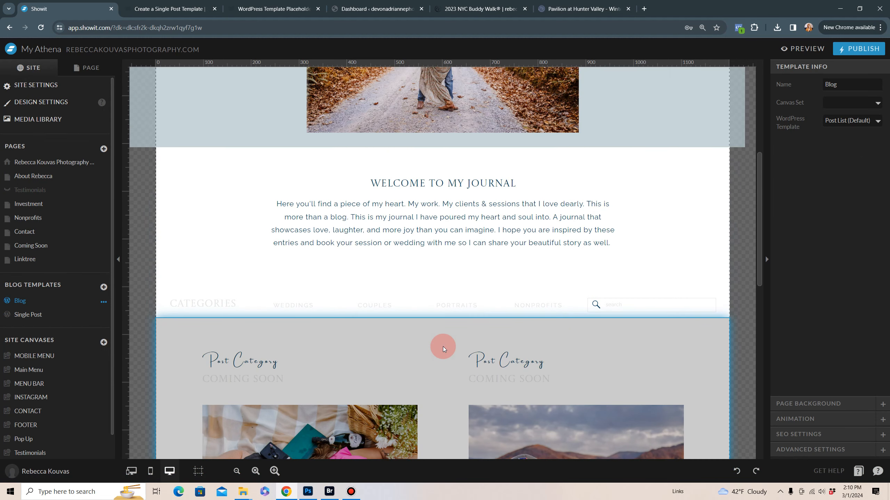
left_click(364, 232)
left_click(567, 226)
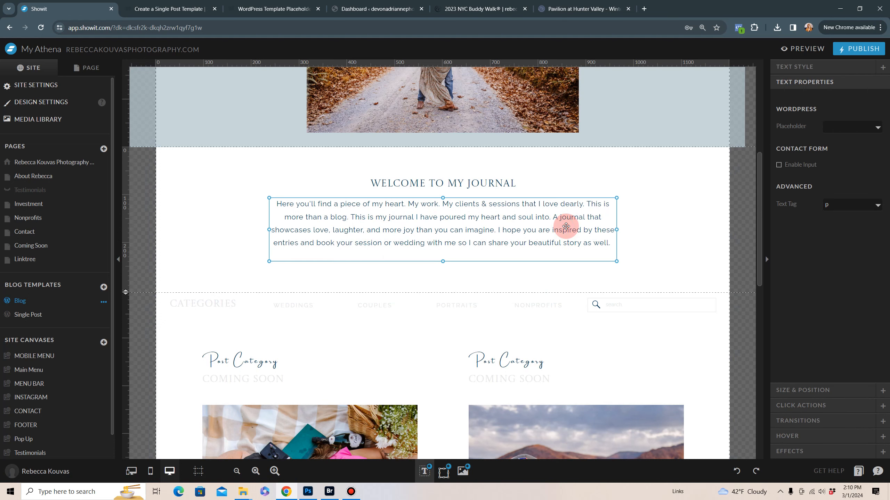
left_click(837, 61)
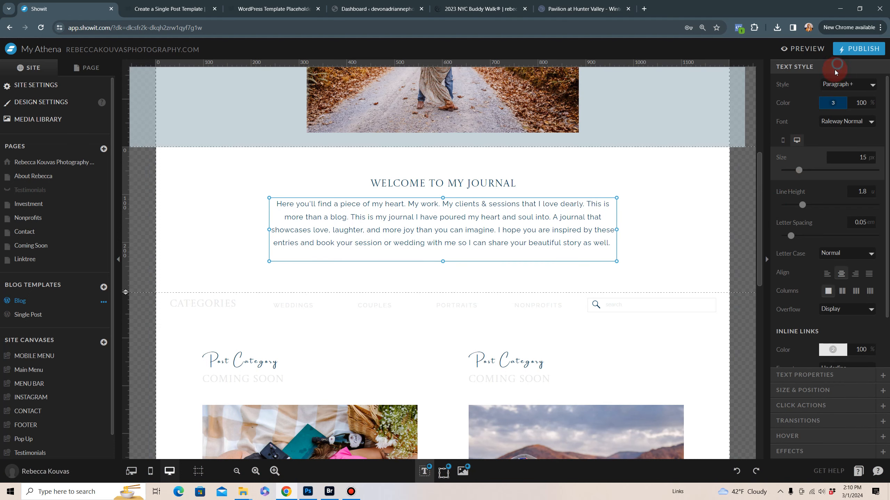
left_click(804, 375)
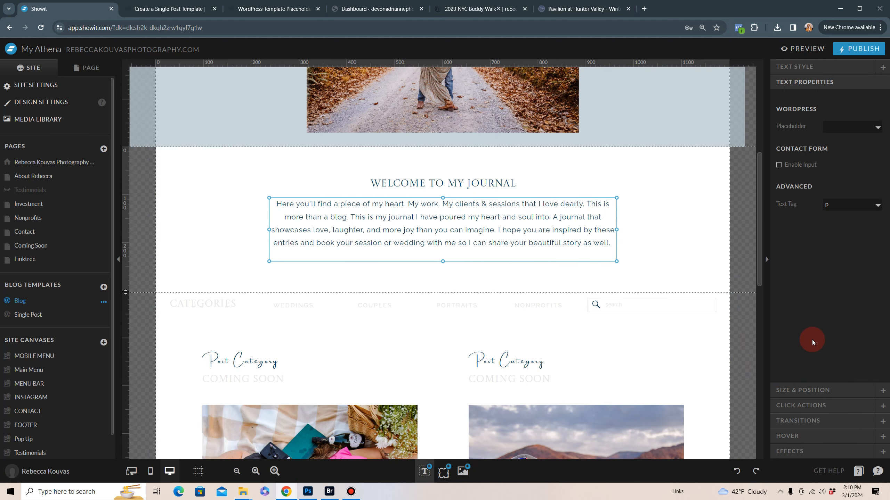
left_click(875, 129)
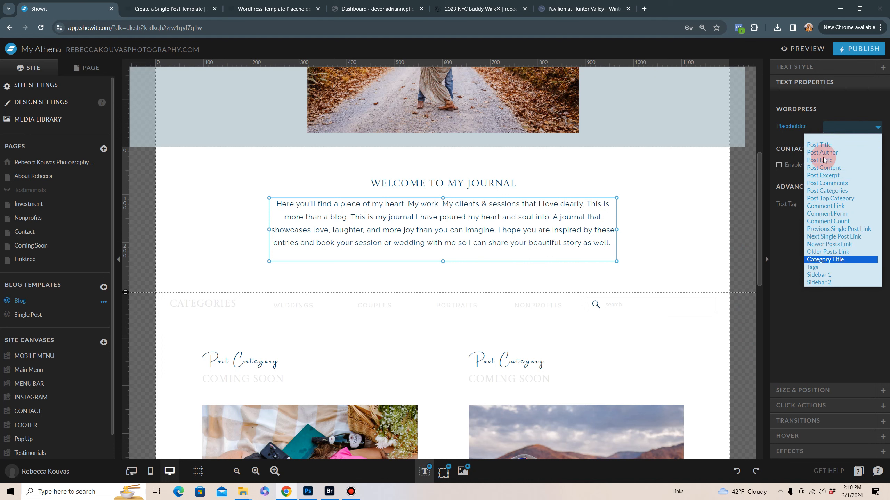
left_click(794, 344)
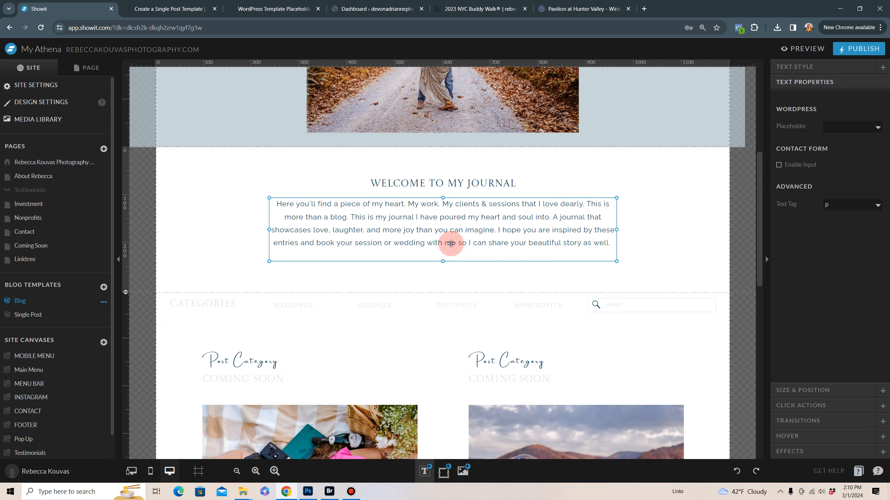
Step: Reopen the Single Post template's Post Content text and compare it with the opening paragraph on the live Buddy Walk post
left_click(65, 317)
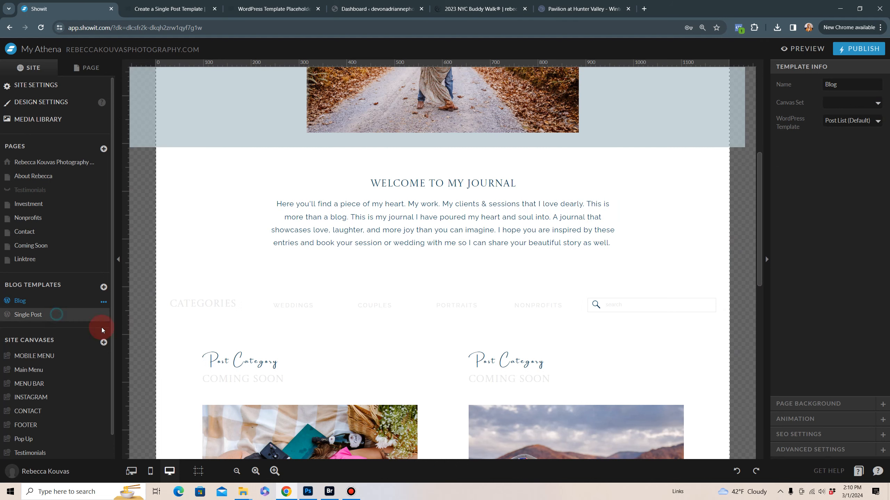
scroll(507, 401, "down", 4)
left_click(458, 267)
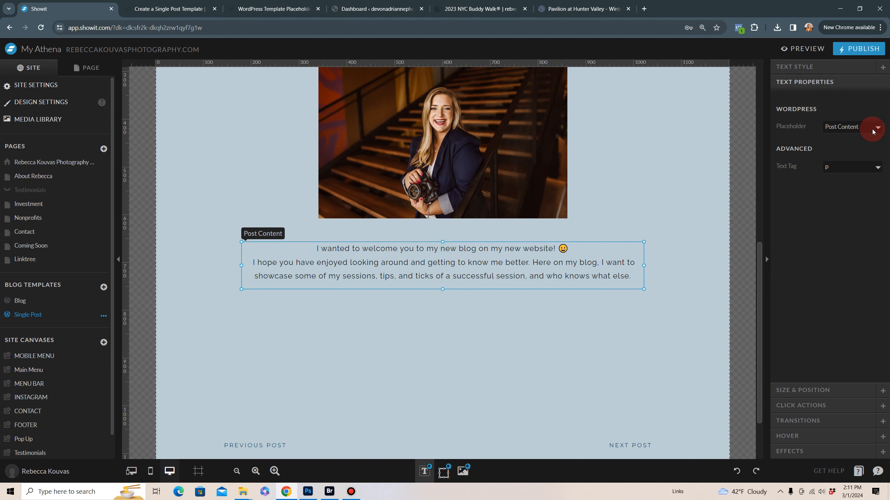
left_click(468, 8)
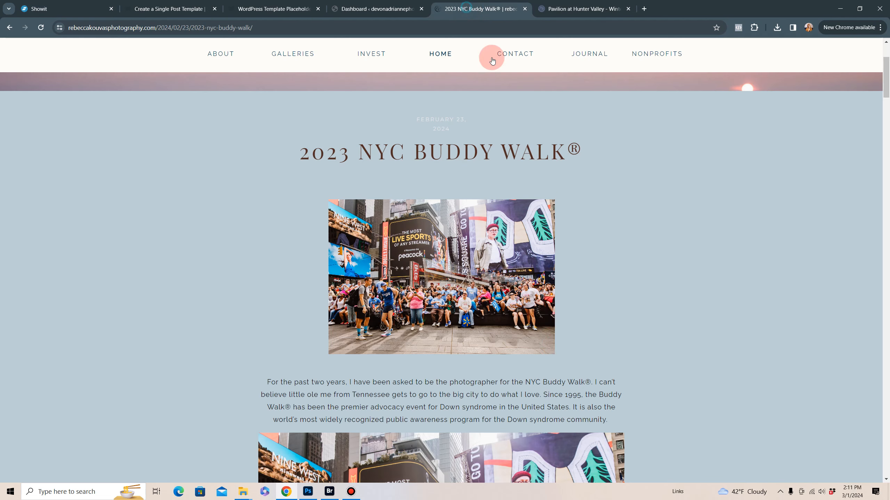
scroll(557, 348, "down", 3)
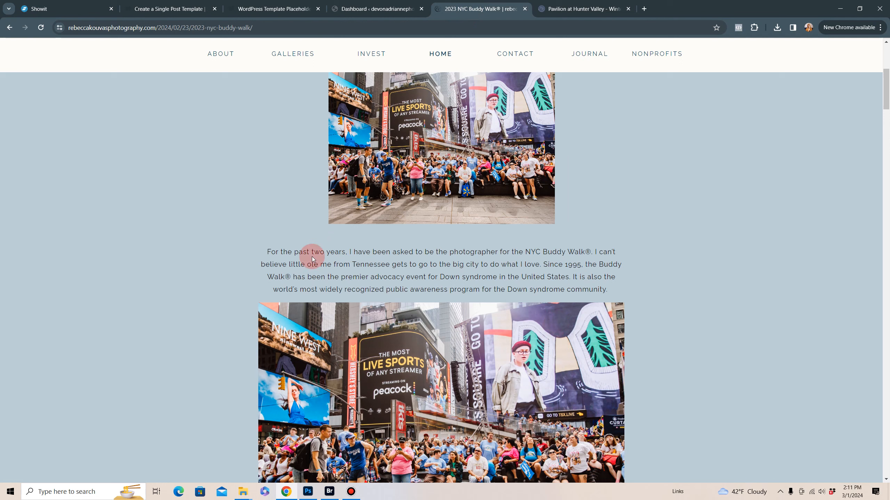
left_click_drag(259, 249, 588, 295)
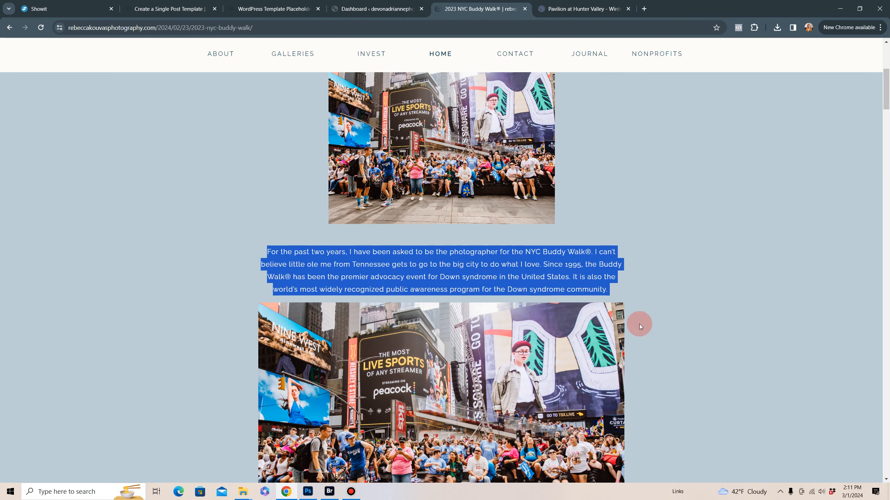
left_click(643, 339)
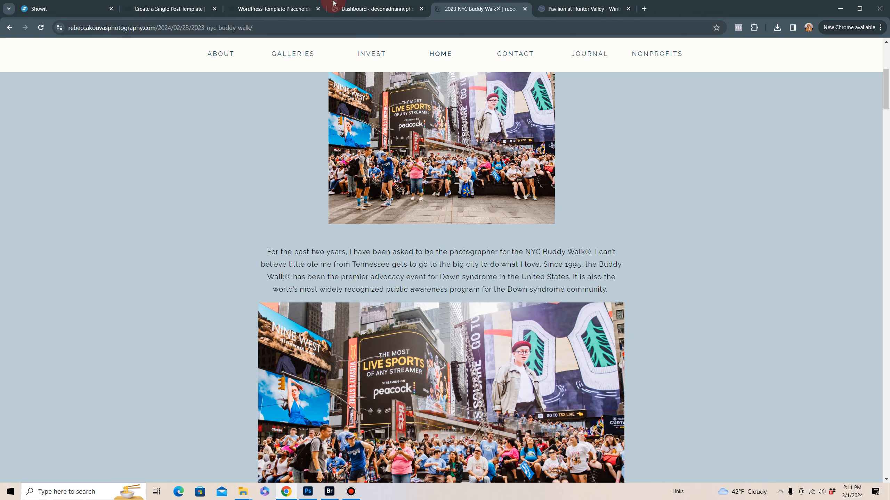
Step: Return to Showit, select the Single Post content canvas and view its Previous Post and Next Post links
left_click(62, 8)
left_click(555, 349)
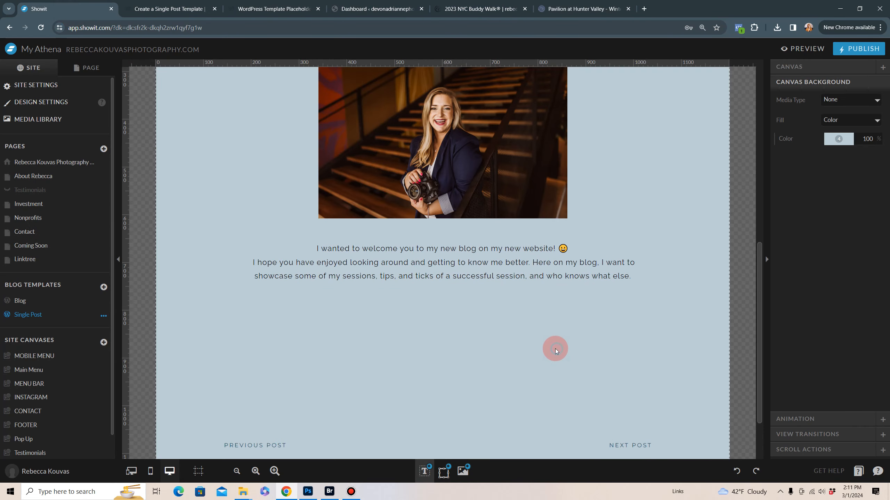
scroll(555, 349, "down", 2)
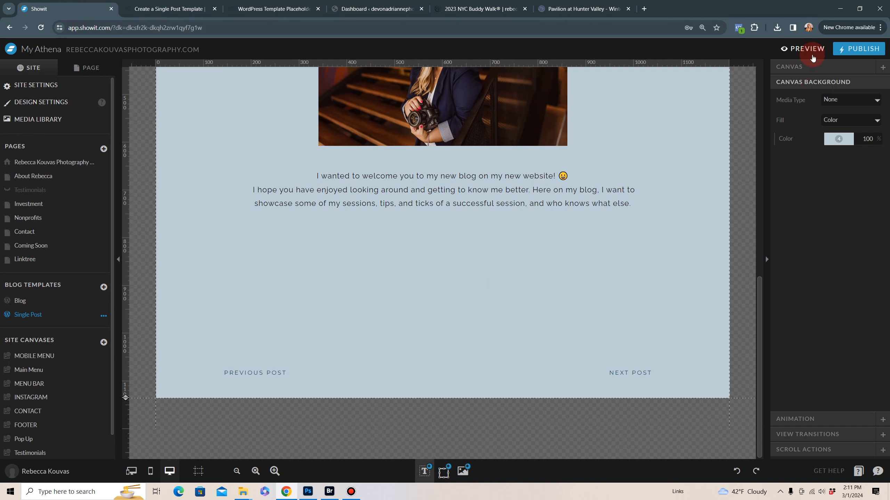
Step: View the Single Post canvas's settings and examine the live 2023 NYC Buddy Walk post down to the previous post link at its end
left_click(815, 71)
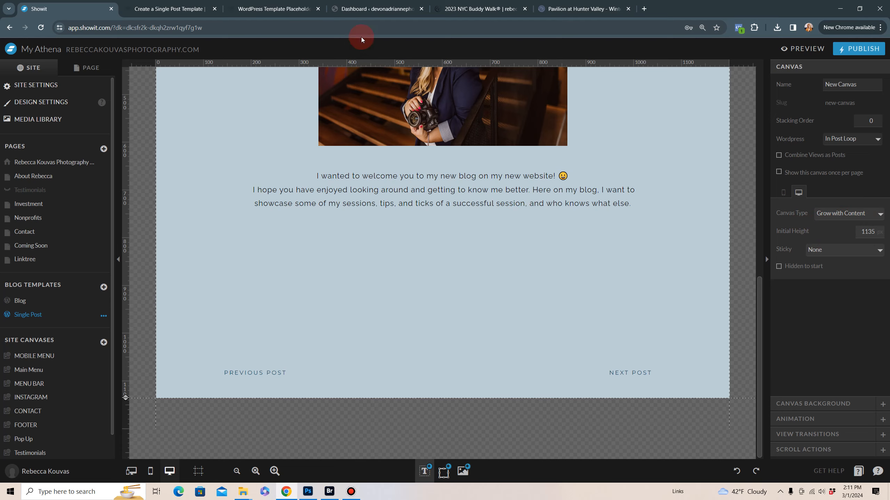
left_click(499, 7)
scroll(570, 329, "down", 15)
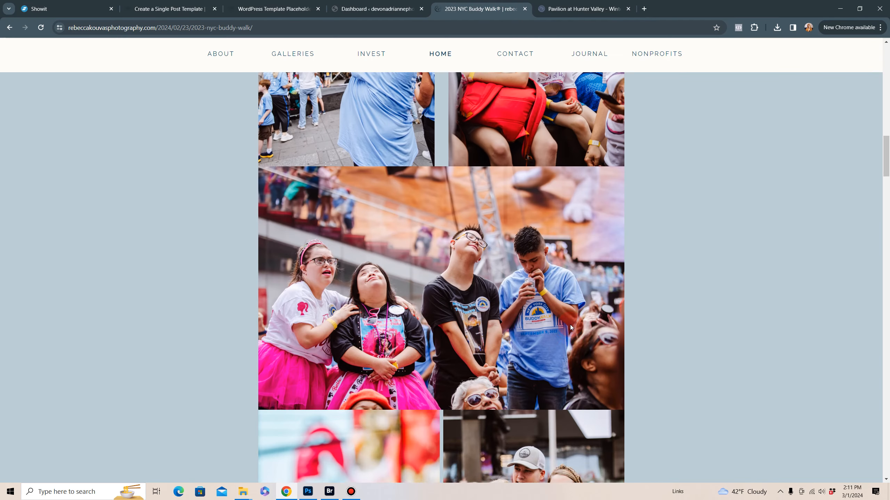
scroll(570, 324, "down", 20)
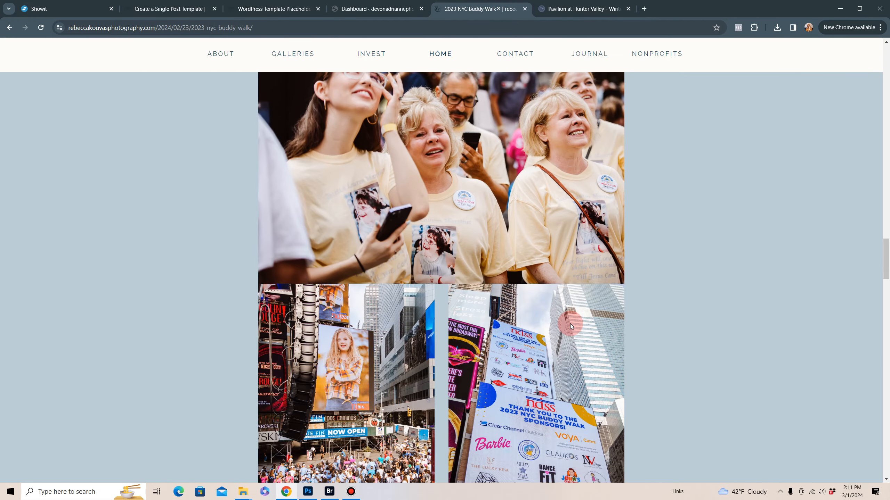
scroll(570, 324, "down", 10)
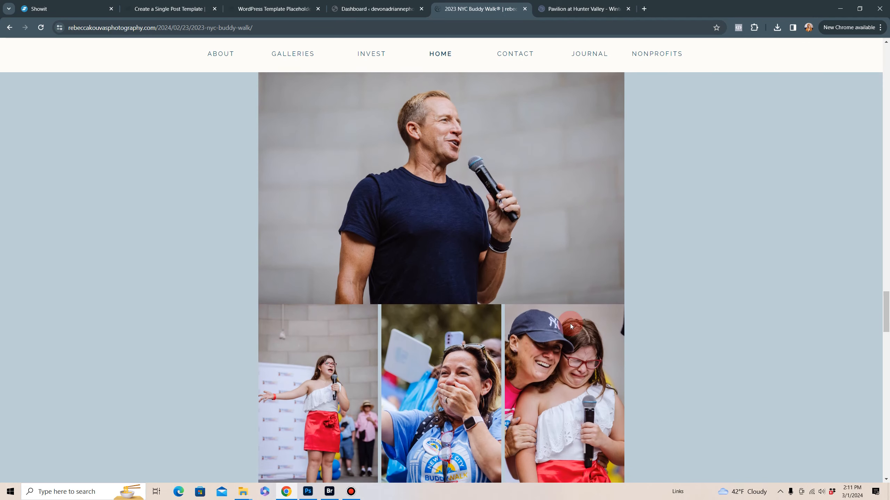
scroll(570, 324, "down", 12)
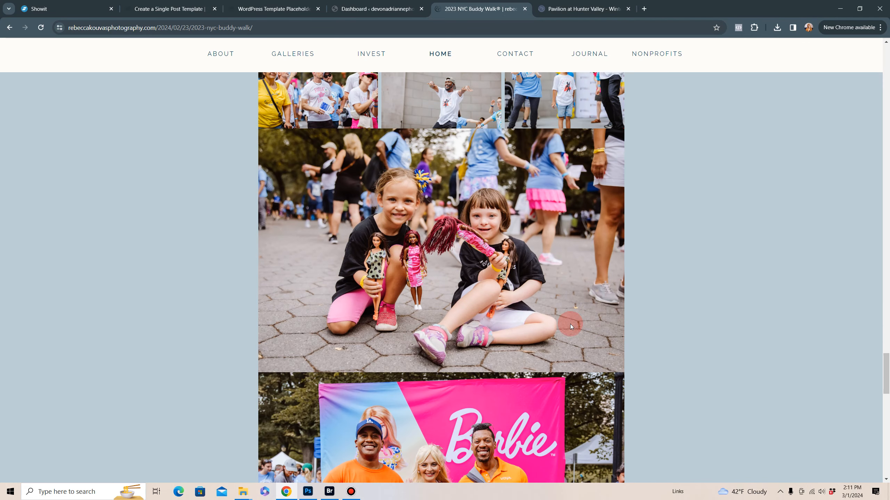
scroll(571, 328, "down", 10)
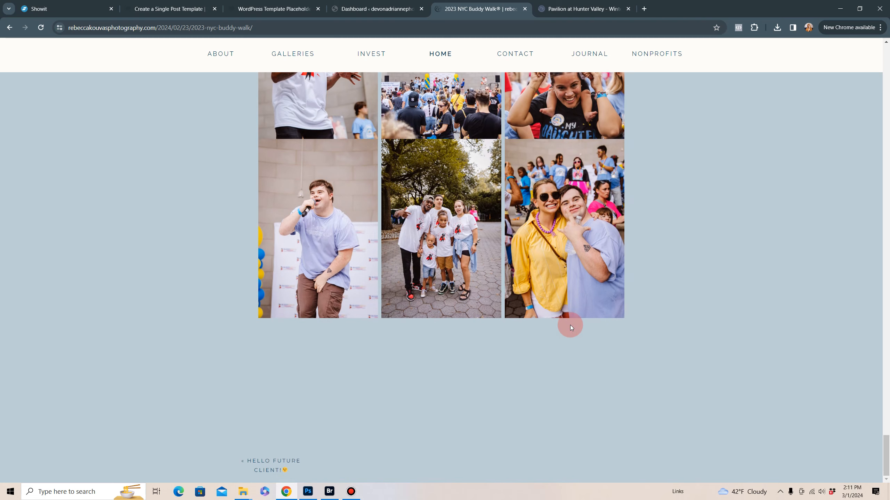
Step: Return to Showit and examine the WordPress placeholders of the Previous Post and Next Post texts
left_click(66, 9)
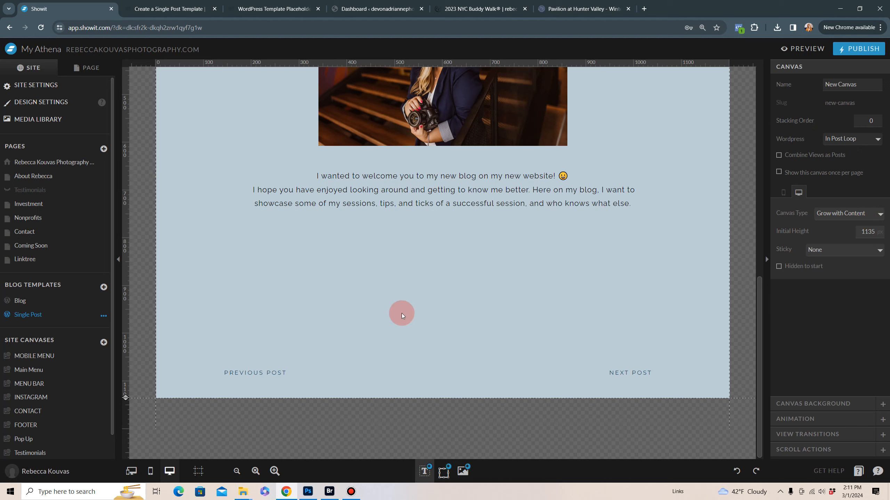
left_click(261, 380)
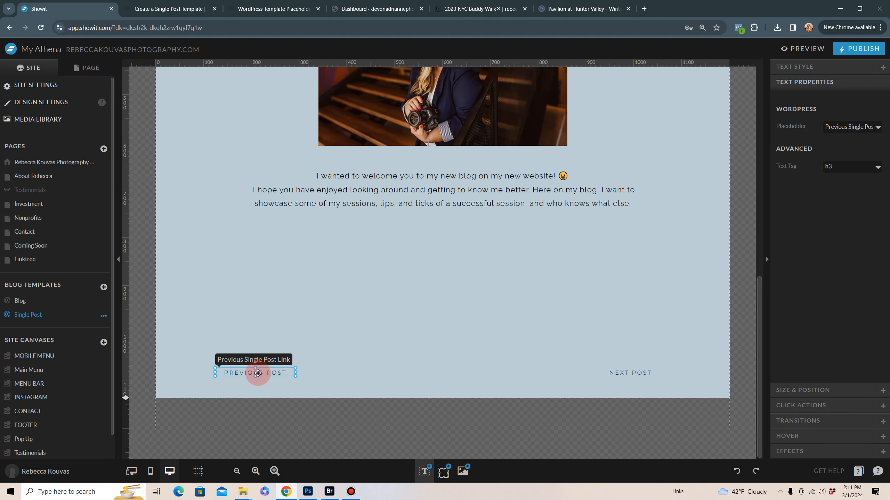
left_click(635, 373)
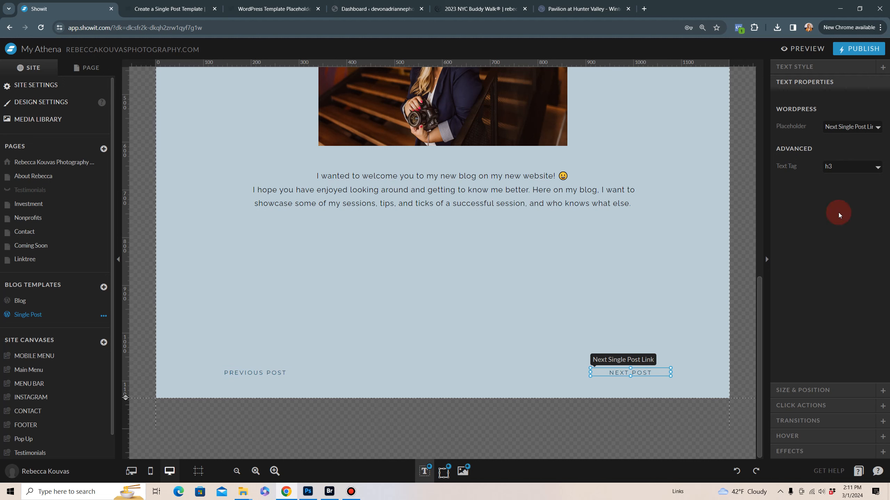
Step: Add a paragraph text just above the Next Post link and change its wording to "Next Post"
mouse_move(425, 471)
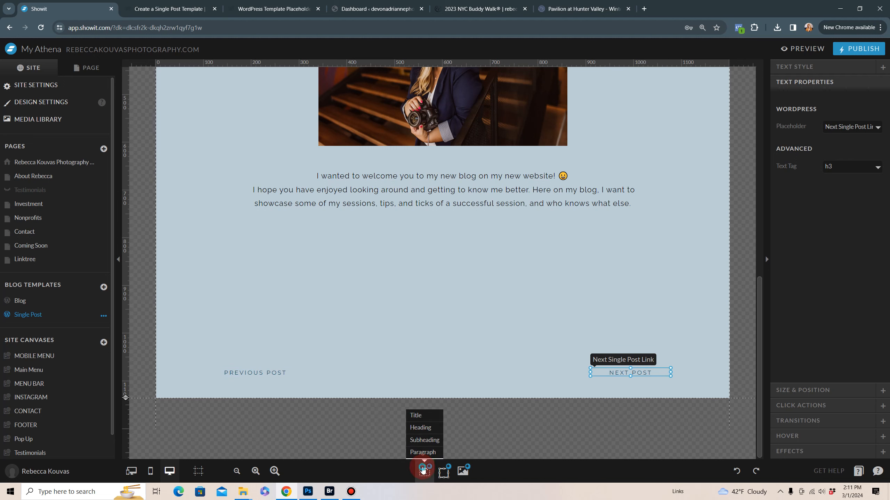
left_click(420, 455)
left_click_drag(463, 140, 647, 355)
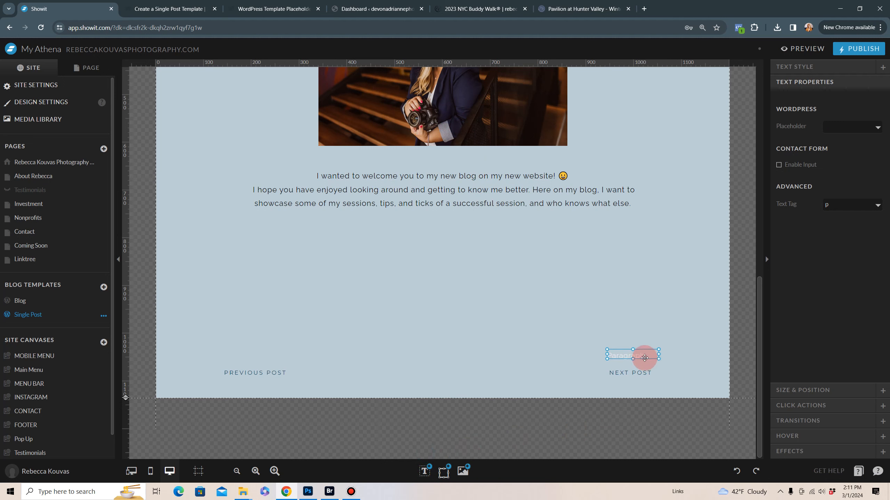
double_click(646, 356)
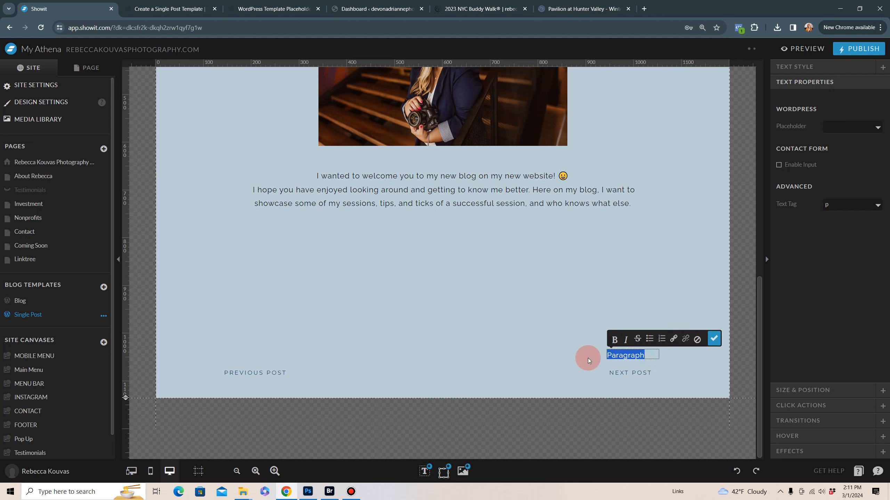
type("Ne")
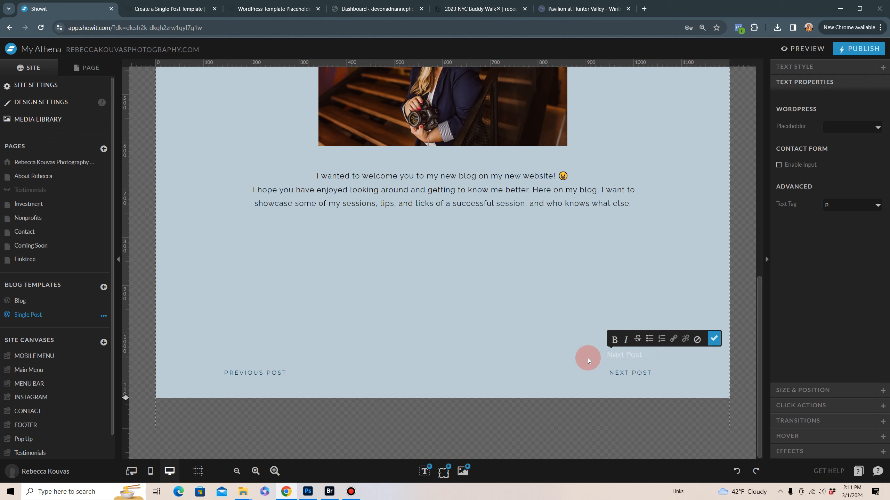
type("xt Post")
left_click(714, 338)
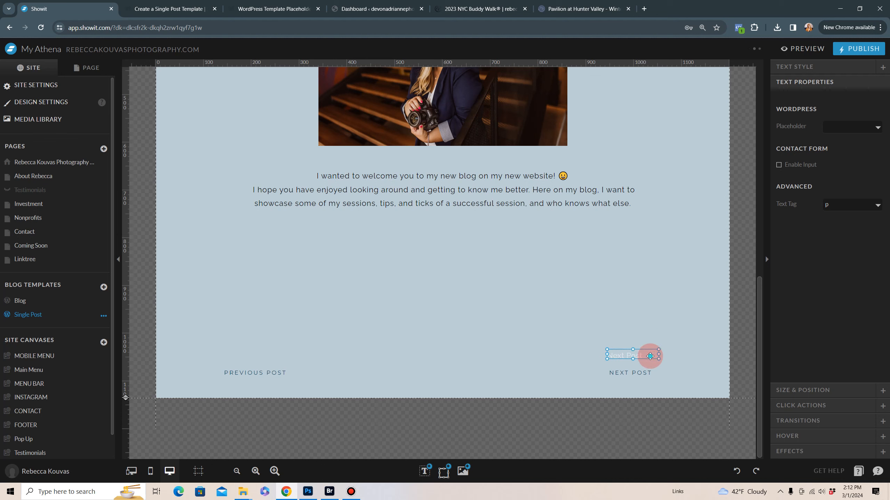
Step: Examine the WordPress placeholder options for the added "Next Post" paragraph without choosing one, and delete that paragraph
left_click(874, 127)
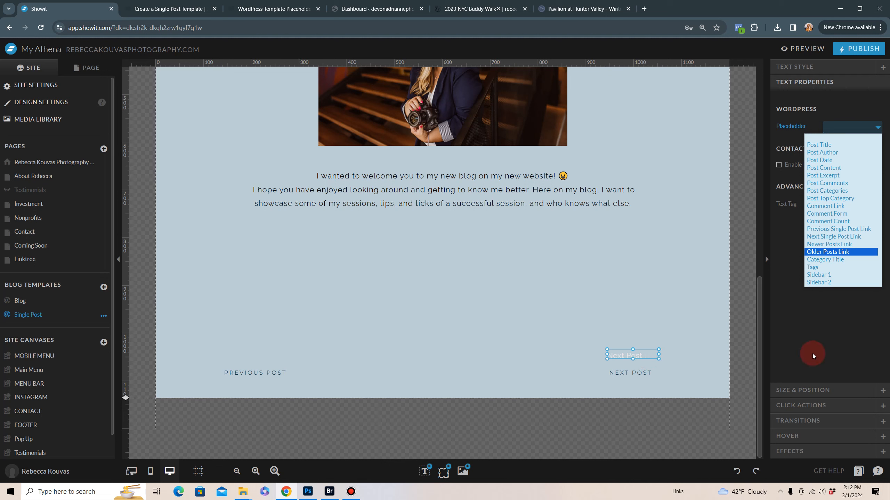
left_click(644, 355)
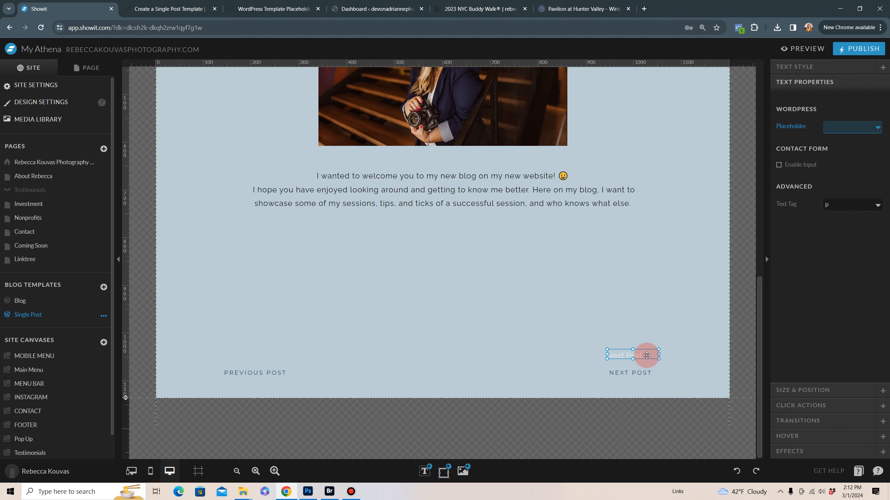
left_click(700, 355)
left_click(642, 355)
key("Delete")
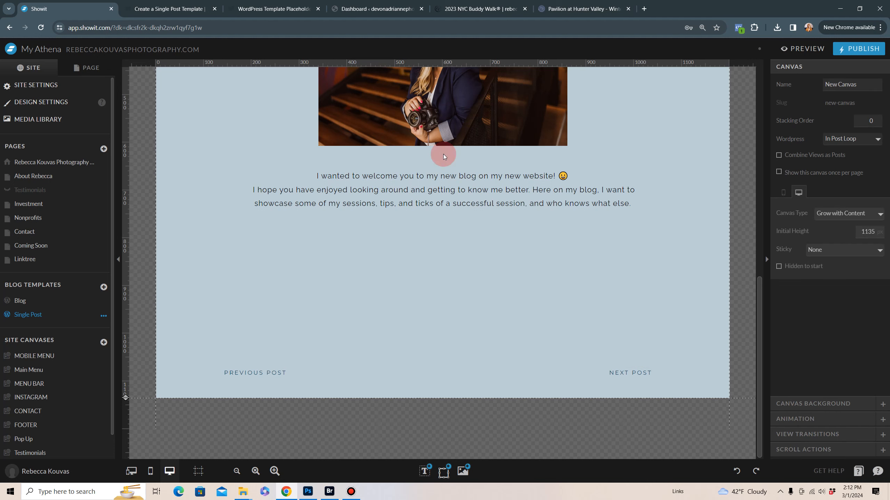
Step: Check the end of the live Buddy Walk post and add the current site's FOOTER canvas to the Single Post template
left_click(495, 9)
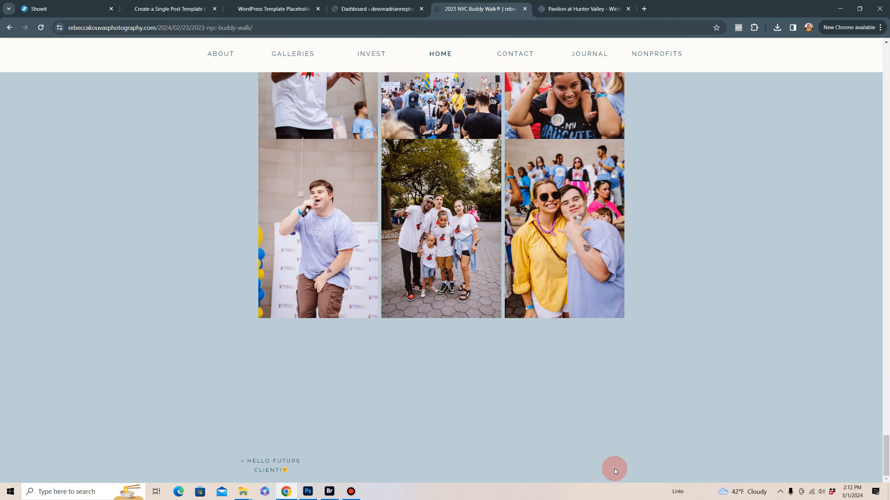
left_click(65, 14)
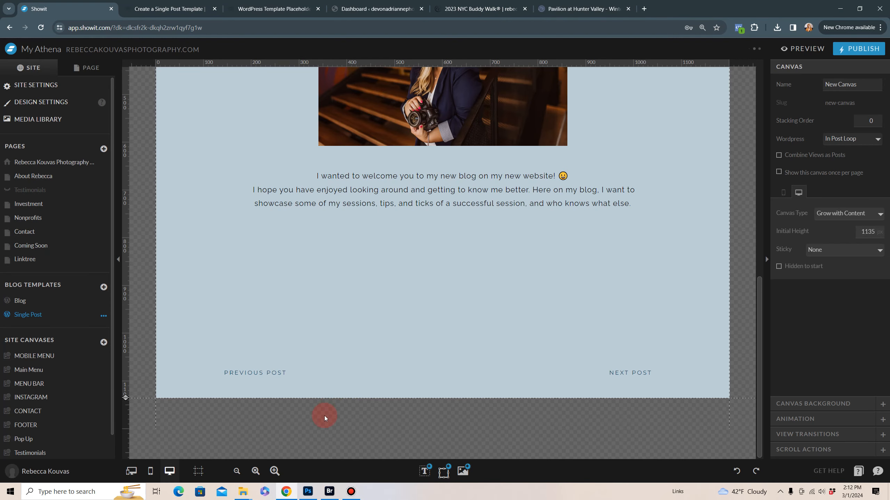
left_click(81, 68)
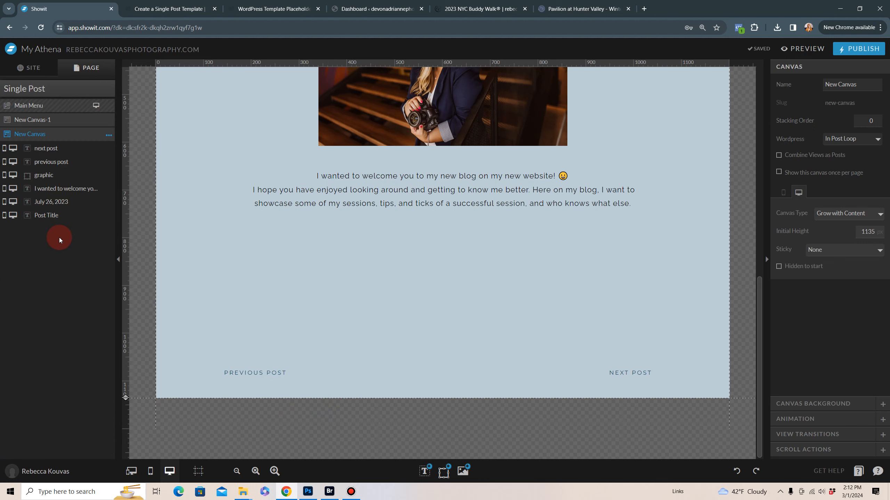
left_click(37, 90)
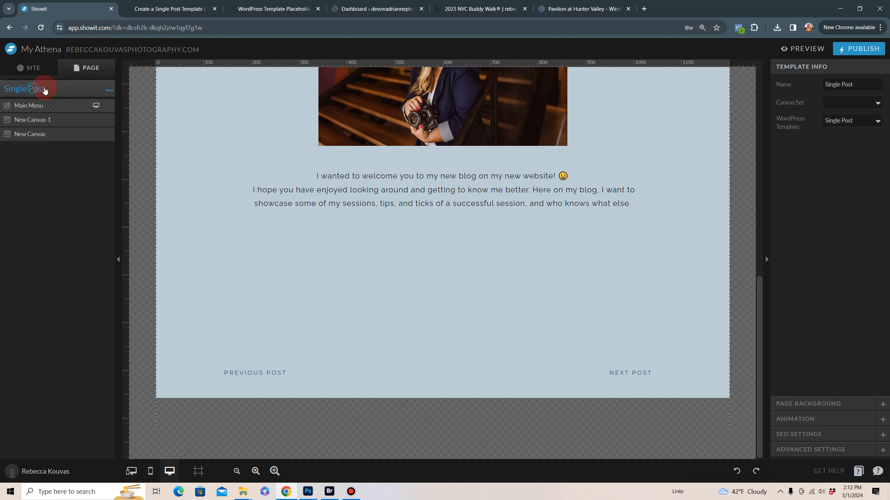
left_click(110, 91)
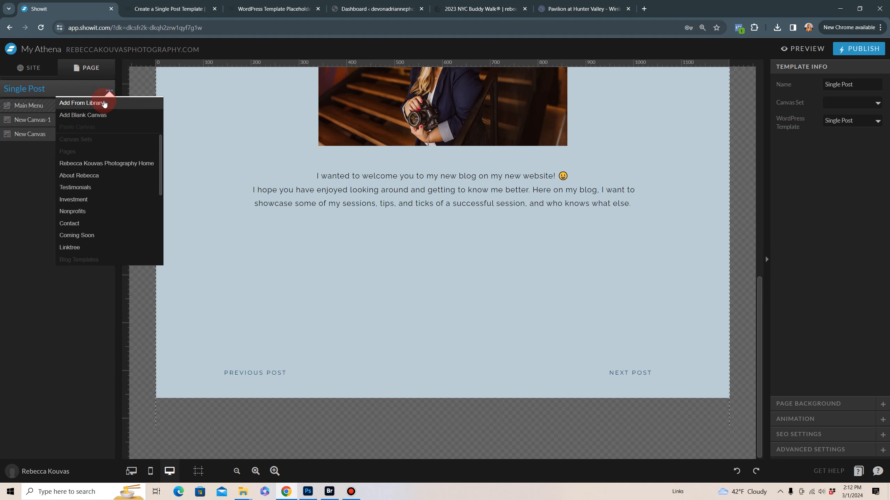
left_click(82, 102)
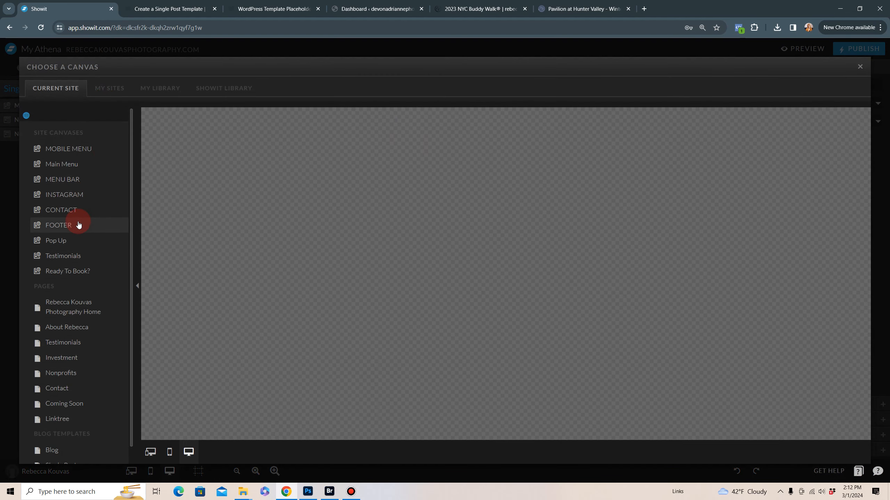
left_click(76, 224)
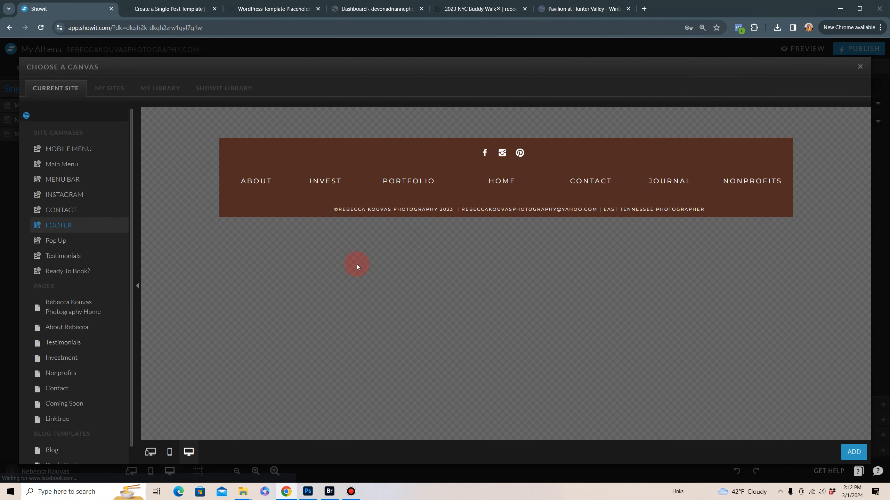
left_click(853, 454)
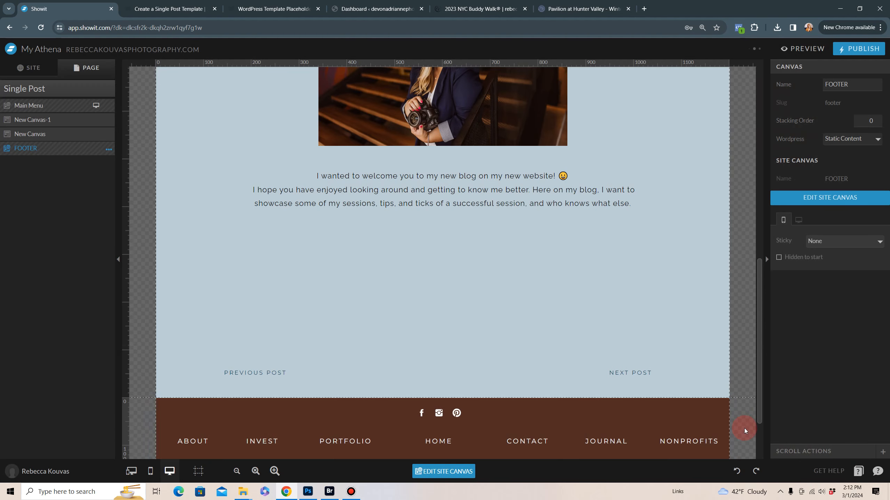
left_click(682, 420)
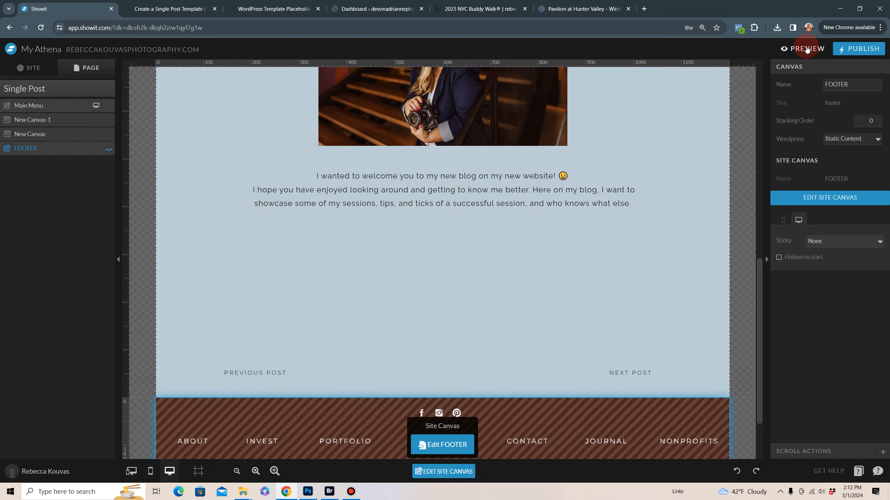
Step: Preview the Single Post page down to its footer and close the preview
left_click(806, 48)
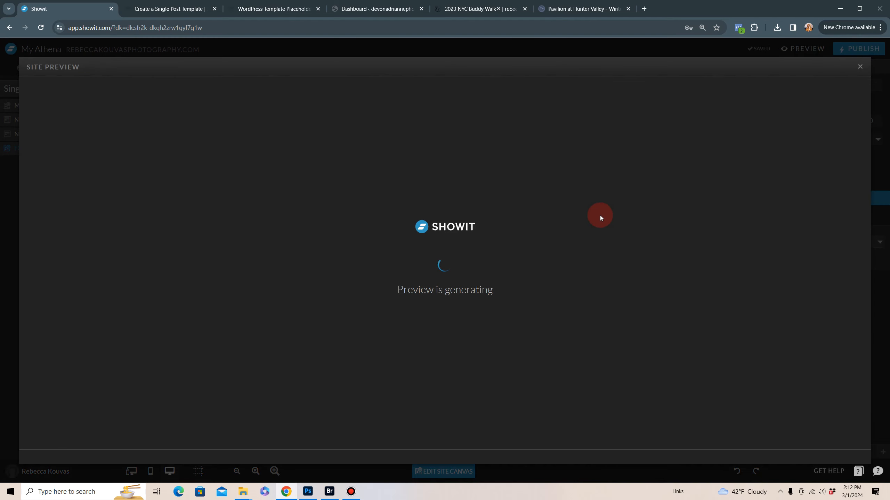
left_click(250, 63)
scroll(520, 275, "down", 5)
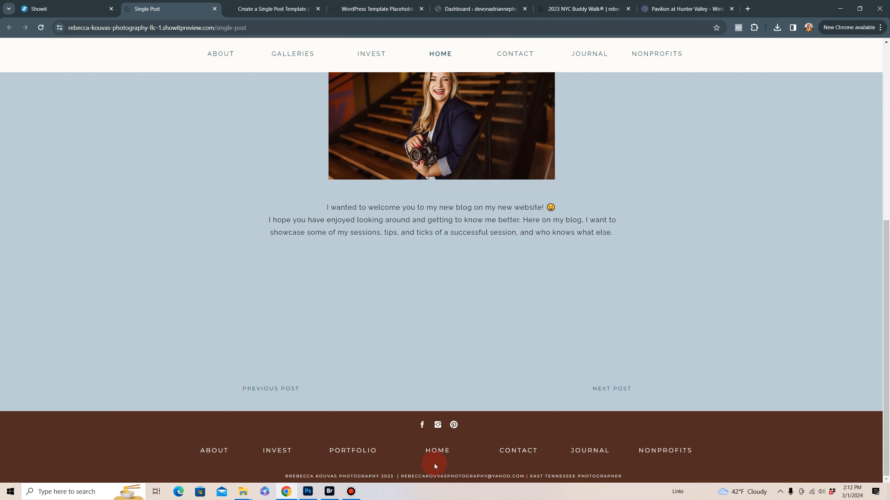
left_click(215, 9)
left_click(858, 68)
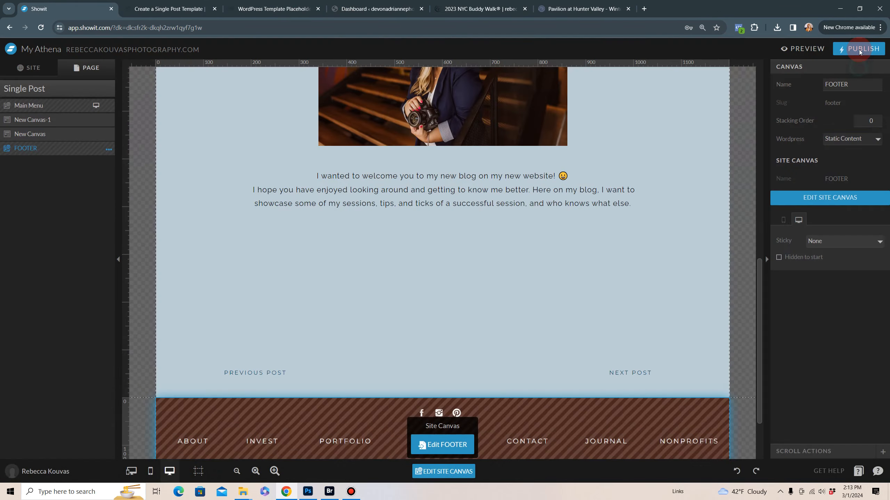
Step: Publish the site with its blog design and dismiss the publishing dialog
left_click(860, 48)
left_click(548, 226)
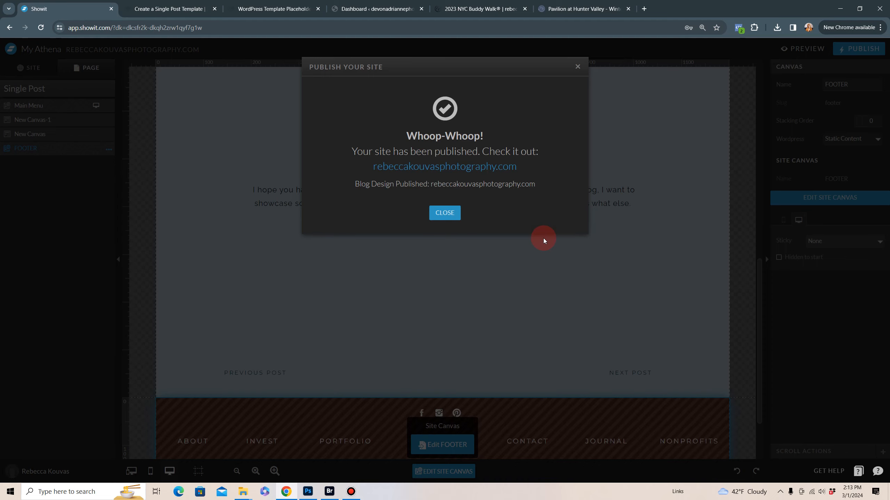
left_click(444, 213)
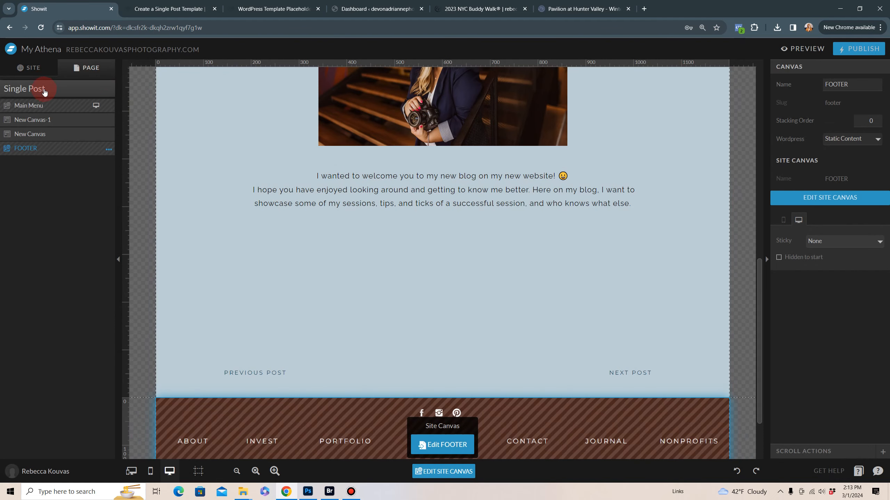
Step: Examine the canvases available for the Single Post template without adding one, and return to the site's list of pages and blog templates
left_click(44, 89)
left_click(109, 90)
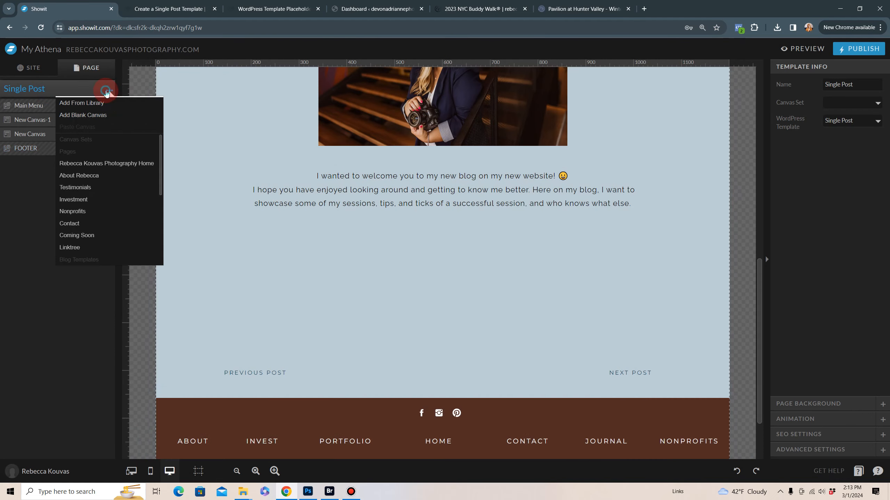
left_click(93, 104)
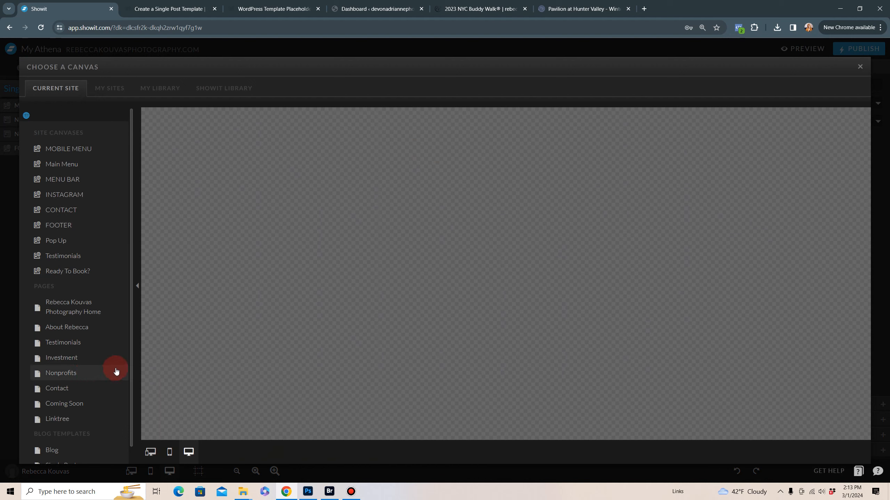
left_click(860, 68)
left_click(295, 274)
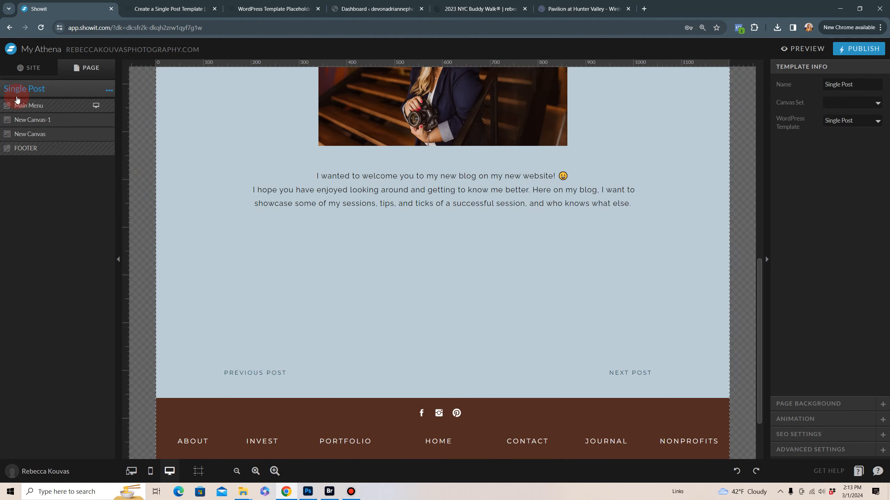
left_click(29, 68)
left_click(69, 197)
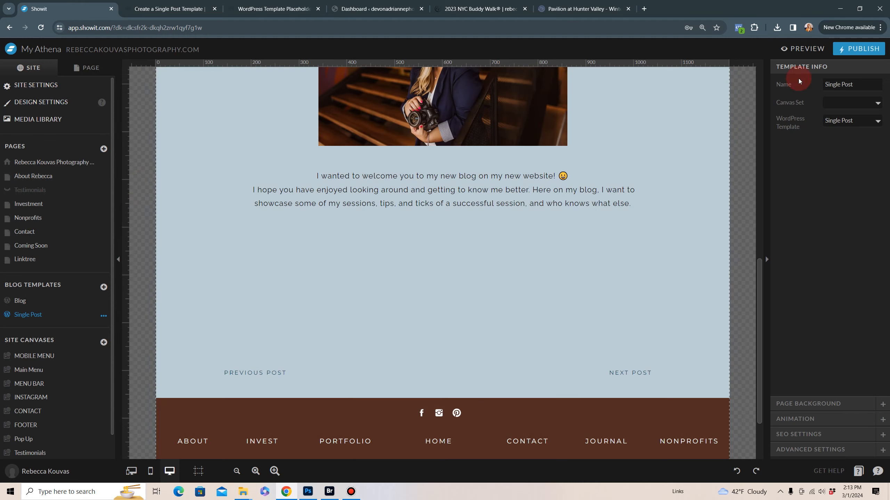
Step: Switch to the live site, go through its home page to the Journal and open the 2023 NYC Buddy Walk post
left_click(438, 10)
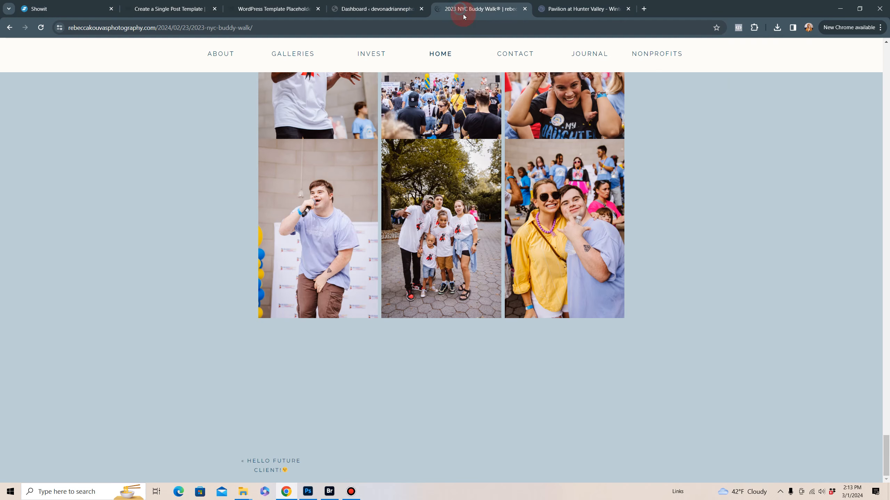
left_click(442, 55)
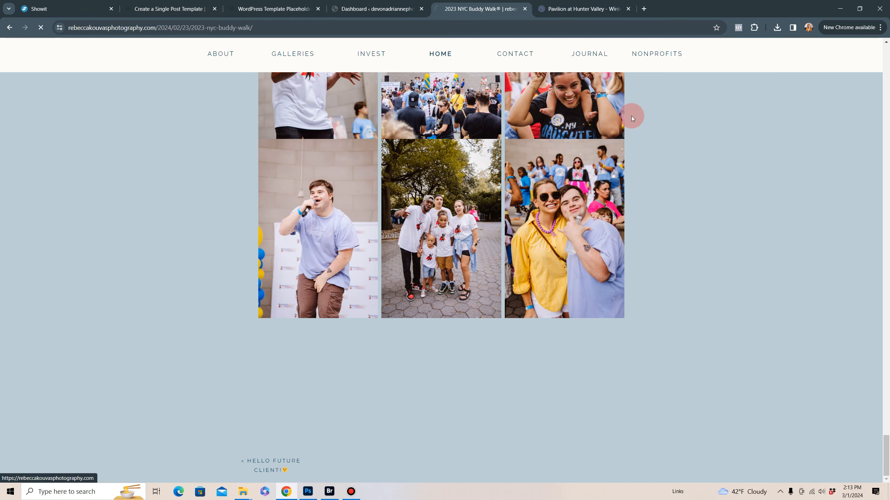
scroll(596, 287, "down", 5)
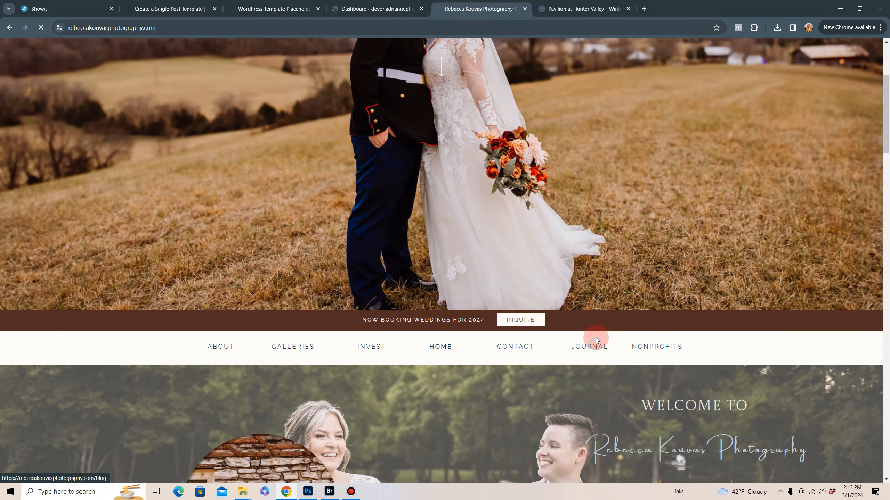
left_click(589, 333)
scroll(596, 353, "down", 8)
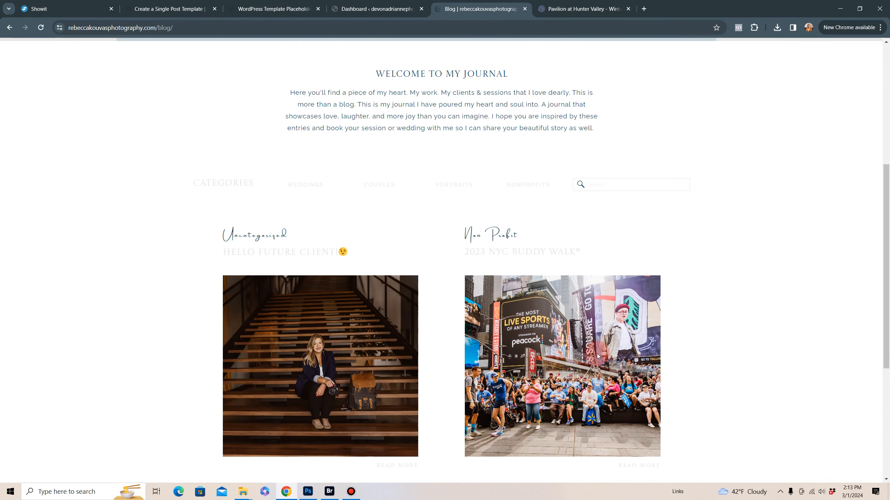
left_click(587, 364)
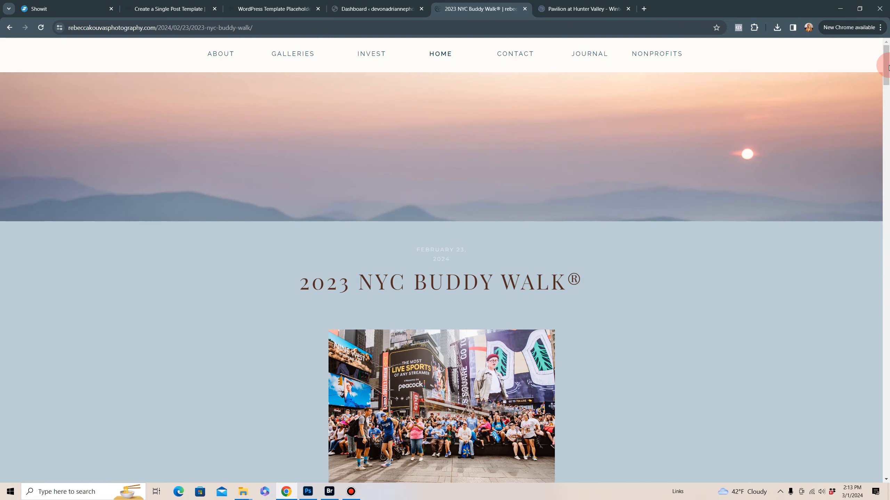
Step: Check the live Buddy Walk post's footer, photos and navigation links, and return to the beginning of the post
left_click_drag(886, 53, 889, 498)
left_click(592, 479)
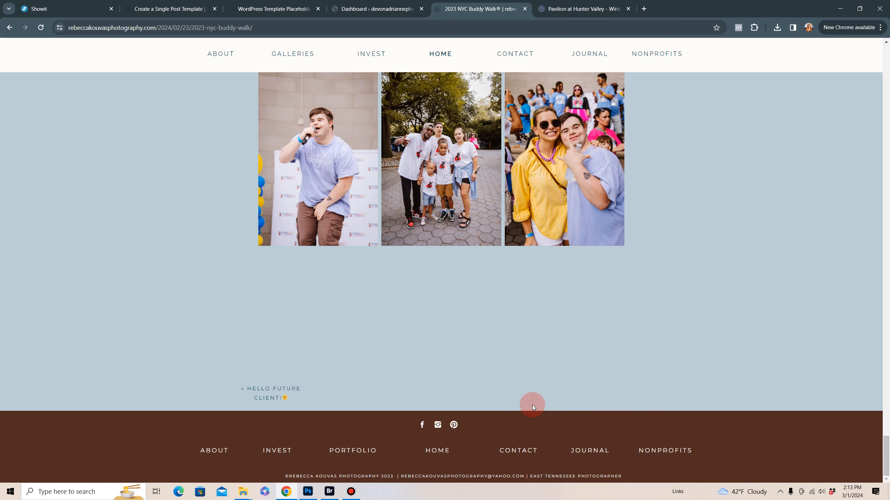
scroll(548, 247, "up", 10)
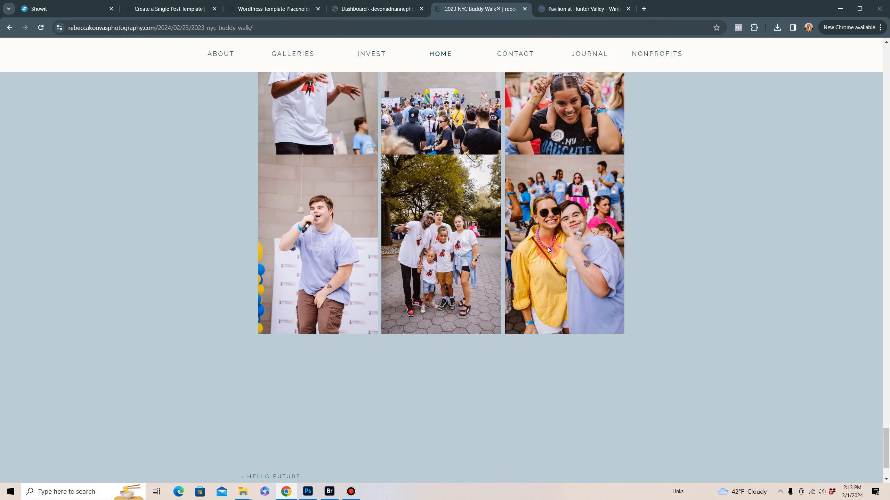
scroll(511, 166, "up", 10)
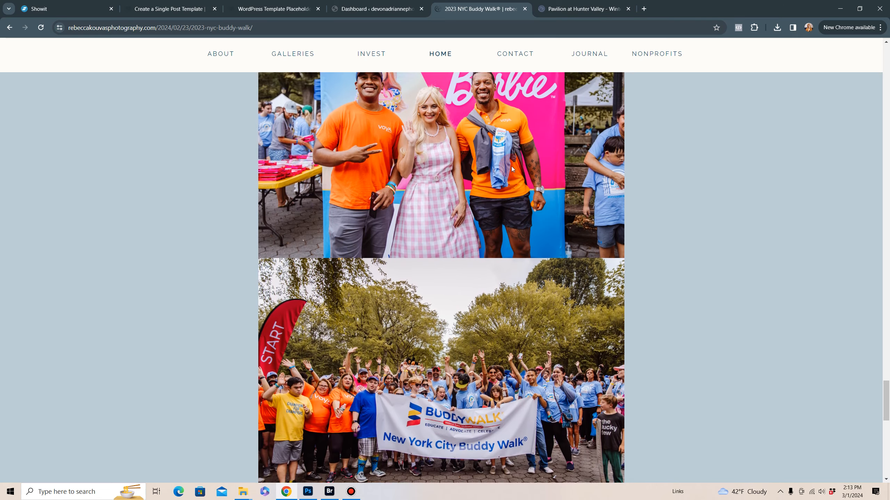
scroll(511, 169, "up", 4)
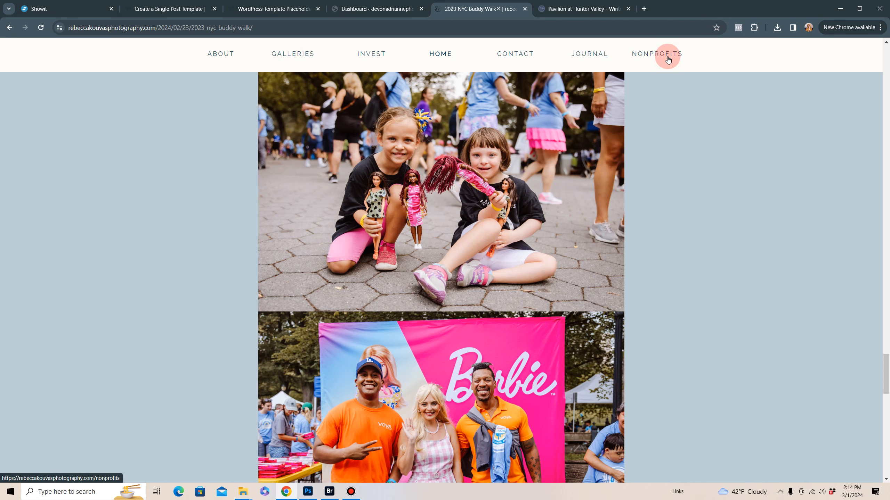
scroll(597, 198, "down", 15)
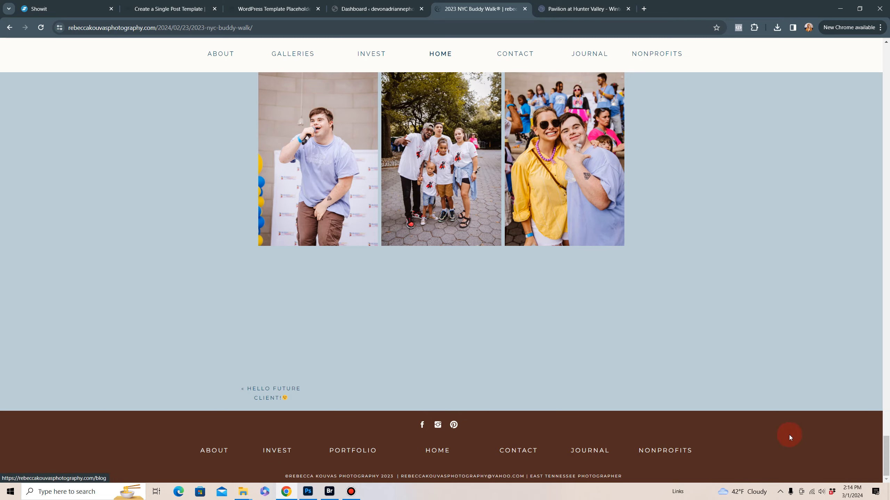
left_click(886, 288)
left_click_drag(889, 288, 889, 50)
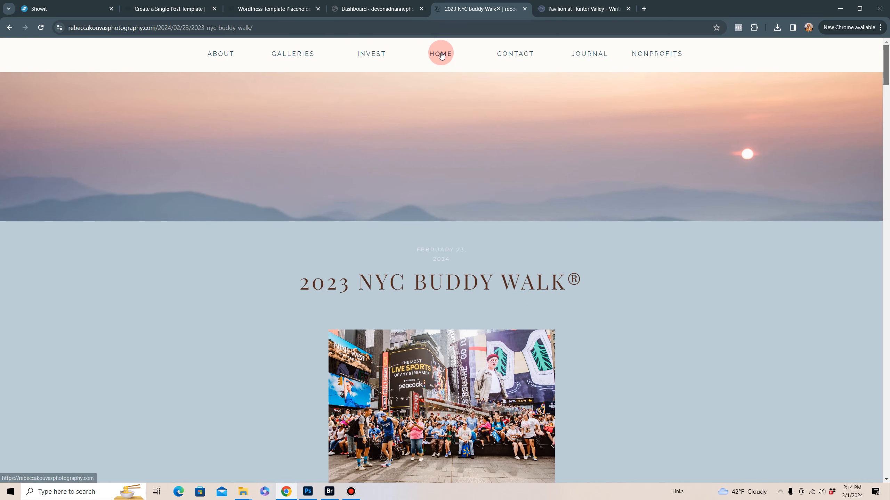
Step: Switch to the WordPress dashboard and move the two pending spam comments to the trash
left_click(377, 8)
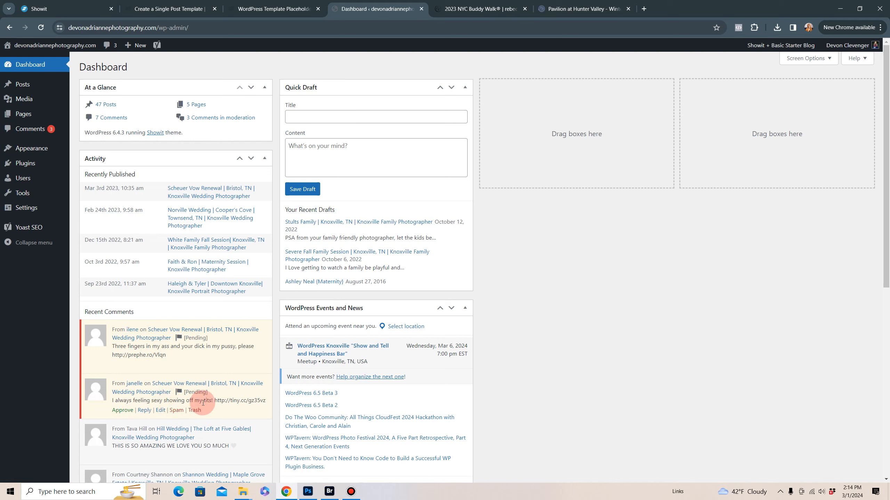
left_click(194, 367)
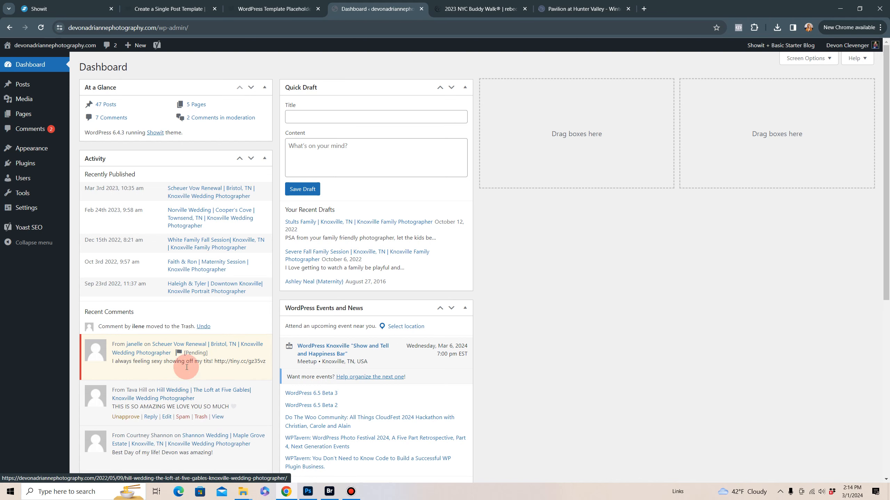
left_click(190, 370)
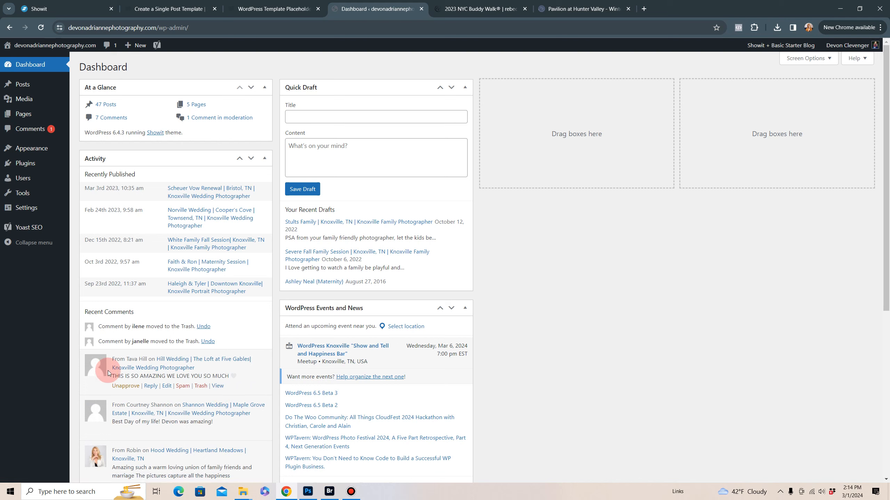
Step: View the list of all WordPress posts and the blank editor for a new post, and return to the posts list
left_click(24, 86)
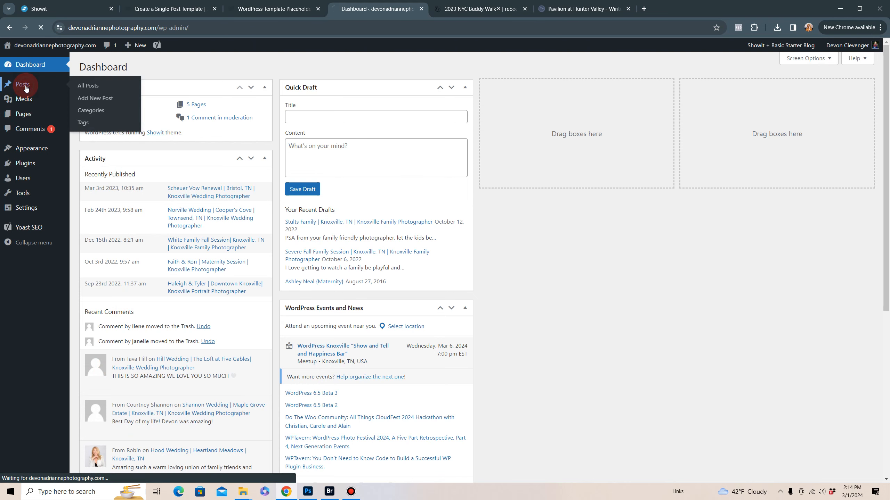
left_click(90, 87)
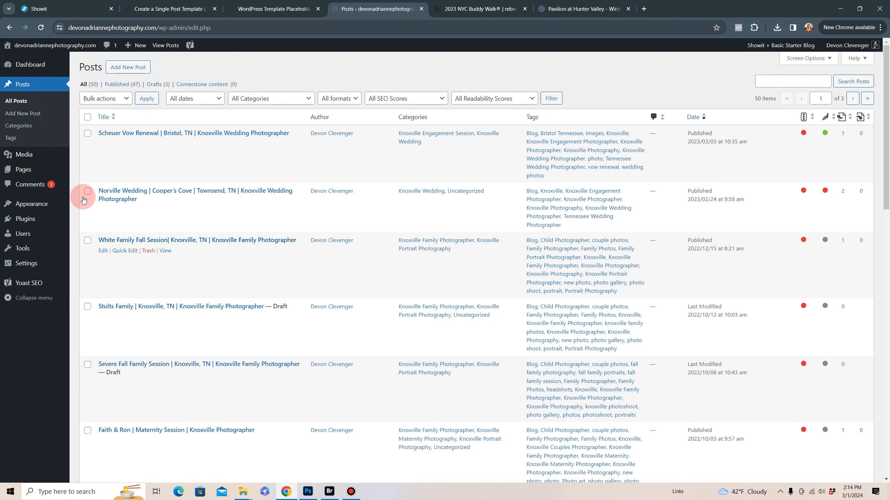
left_click(21, 72)
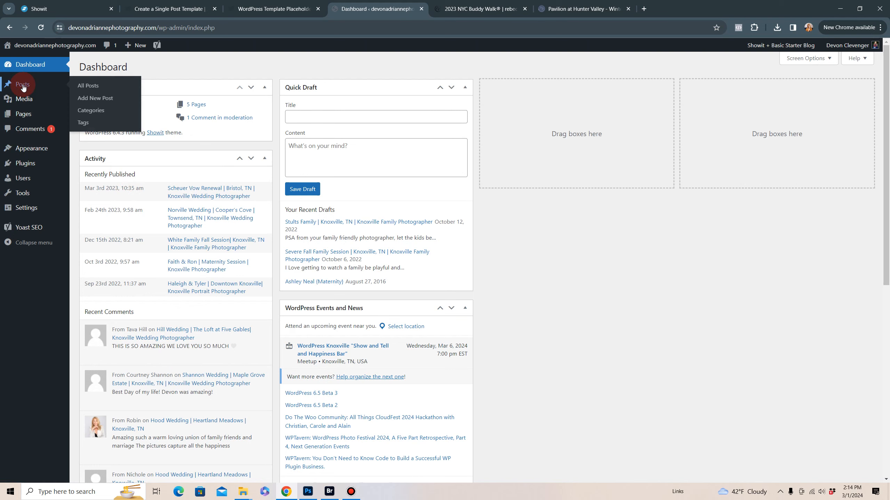
left_click(37, 86)
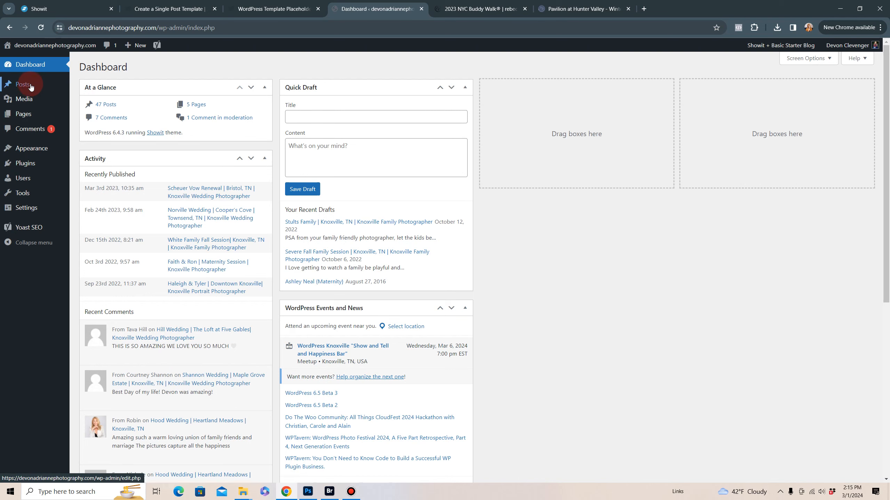
left_click(24, 85)
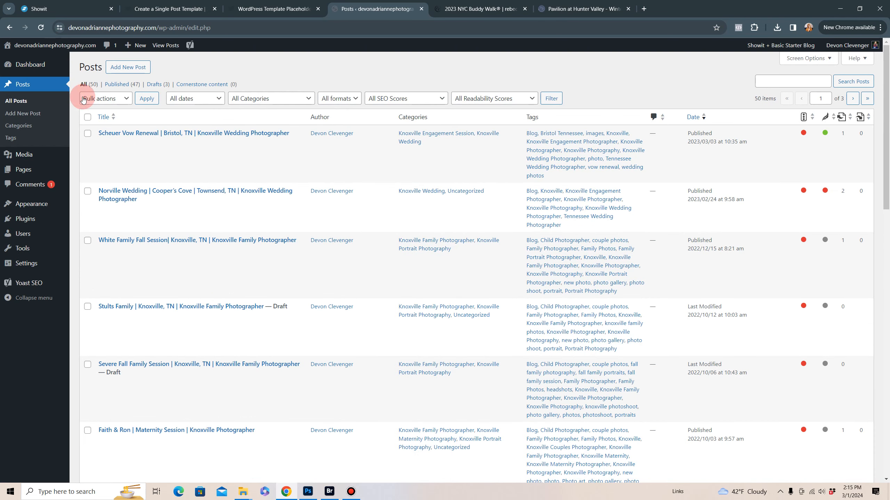
mouse_move(109, 141)
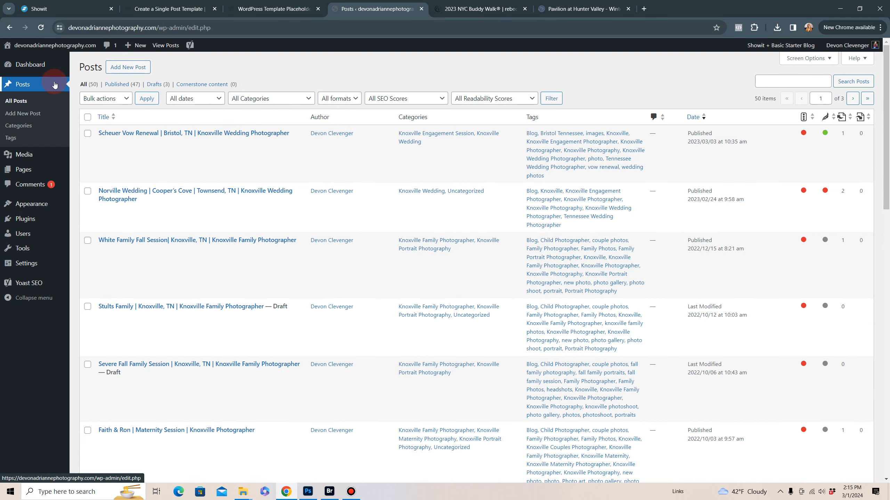
left_click(139, 71)
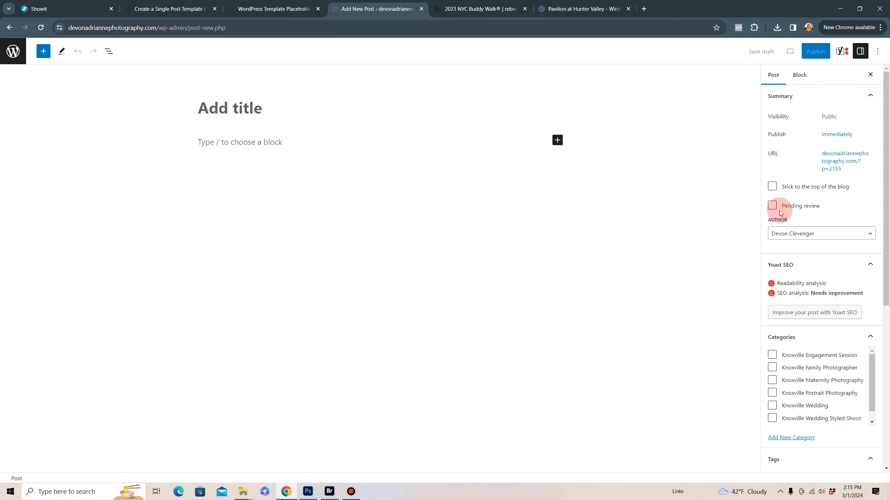
left_click(13, 52)
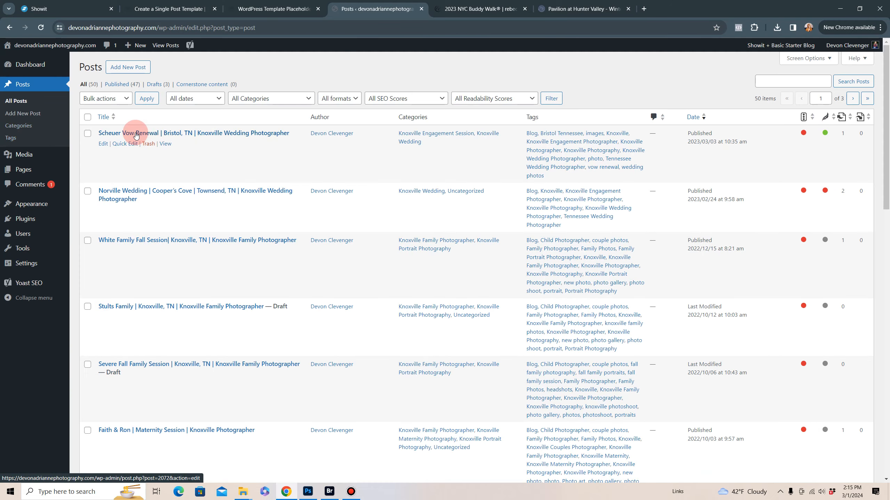
Step: Open the Bristol, TN vow renewal post for editing and look through its text and photo layout
left_click(124, 133)
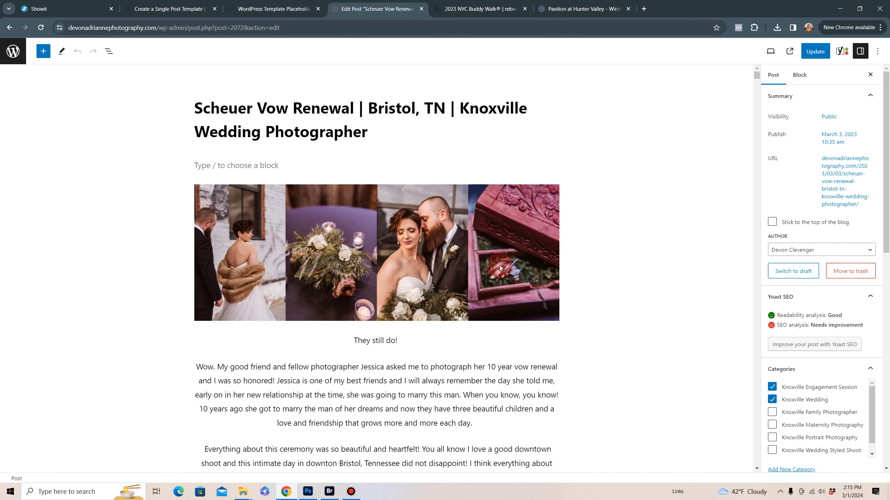
scroll(457, 258, "down", 1)
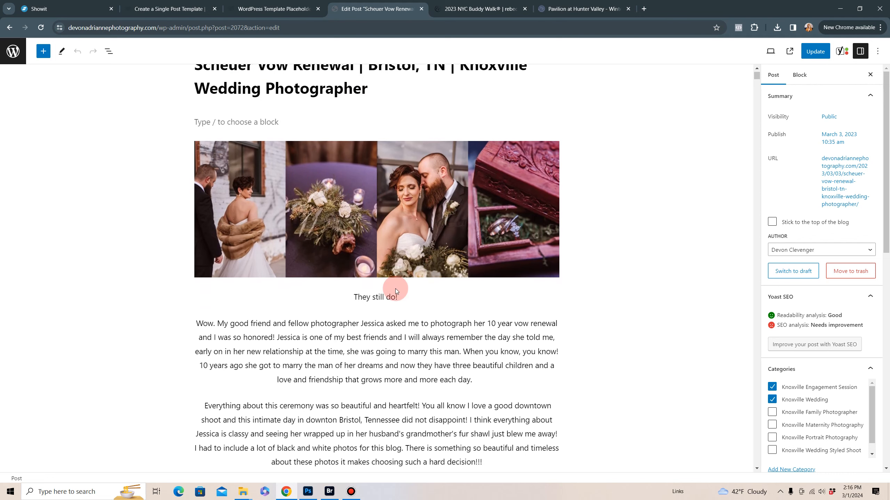
scroll(387, 306, "down", 15)
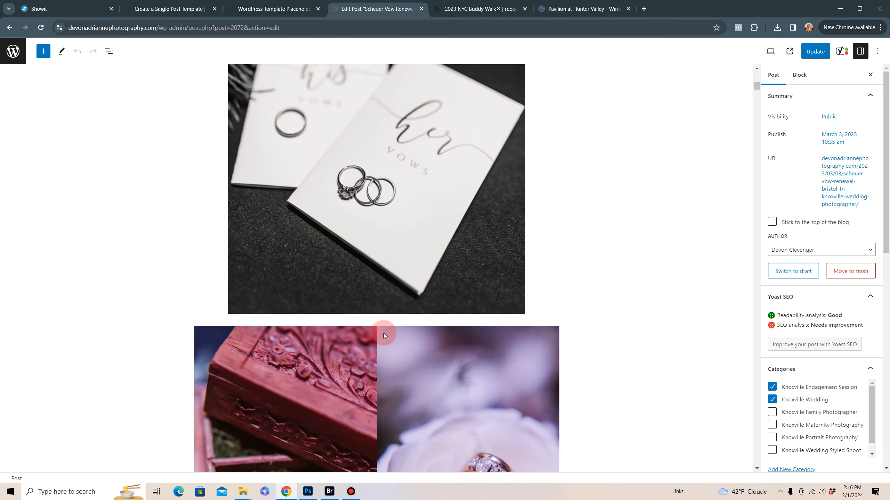
scroll(383, 336, "down", 10)
scroll(384, 342, "up", 20)
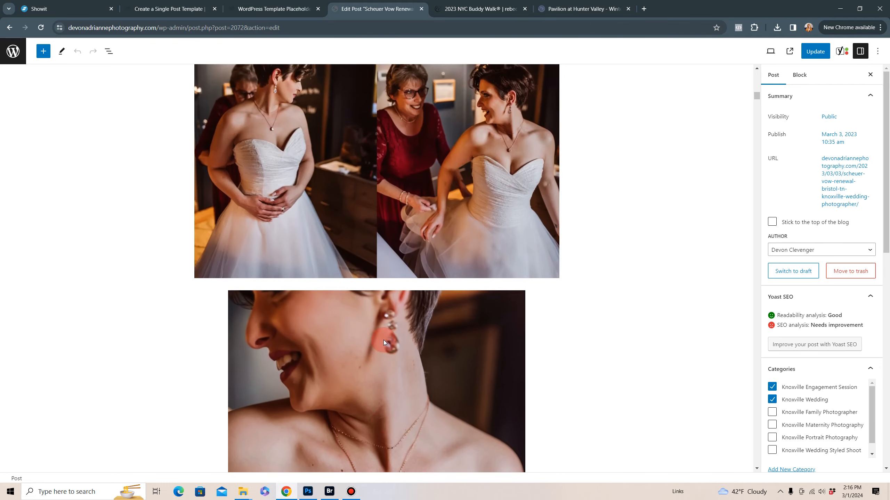
scroll(384, 340, "up", 7)
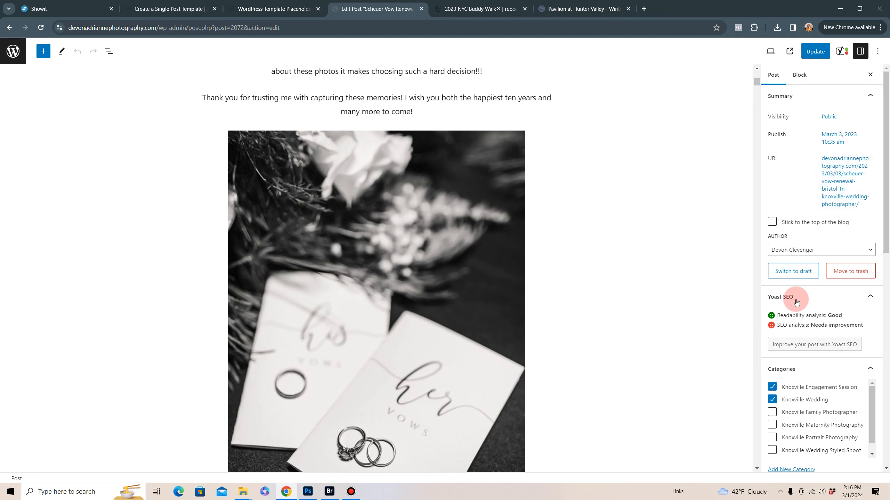
Step: Examine the vow renewal post's Yoast SEO, category, tag and featured image settings, and return to the post's beginning
scroll(827, 291, "down", 5)
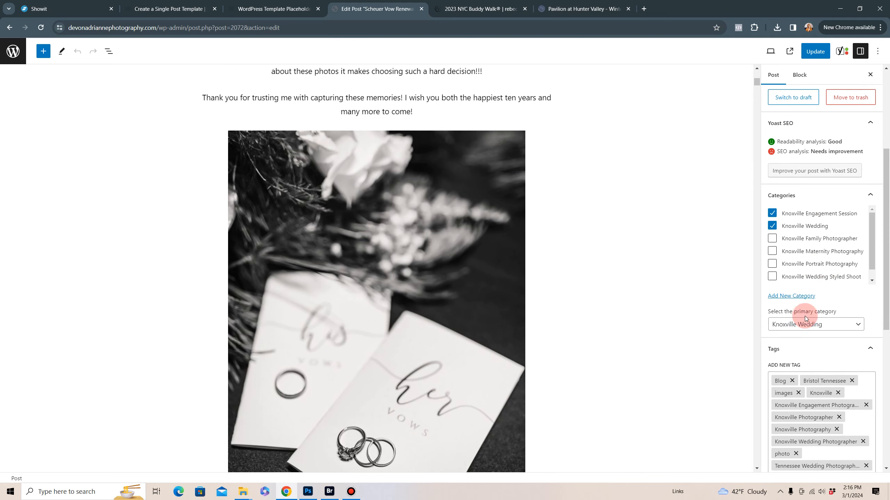
scroll(806, 394, "down", 3)
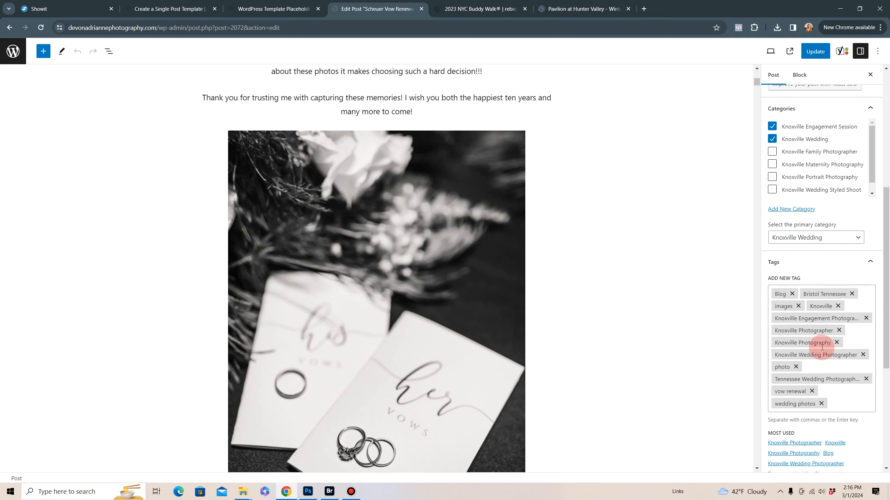
scroll(836, 370, "down", 3)
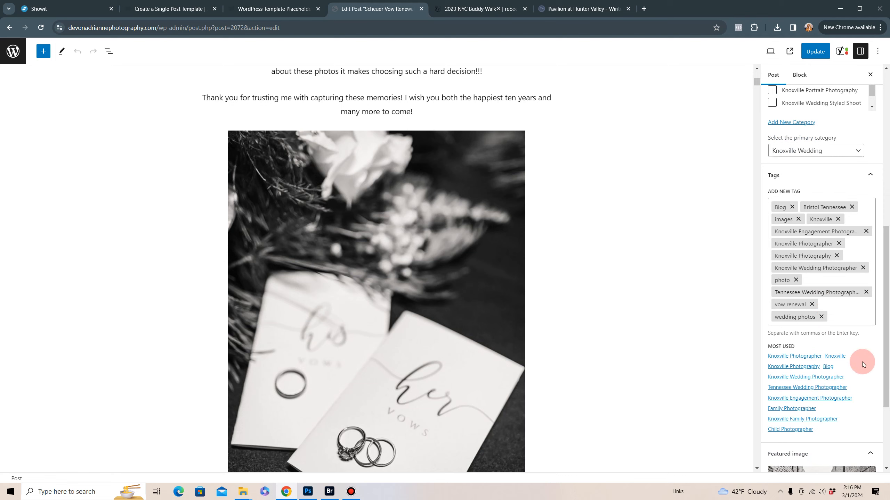
scroll(833, 378, "down", 3)
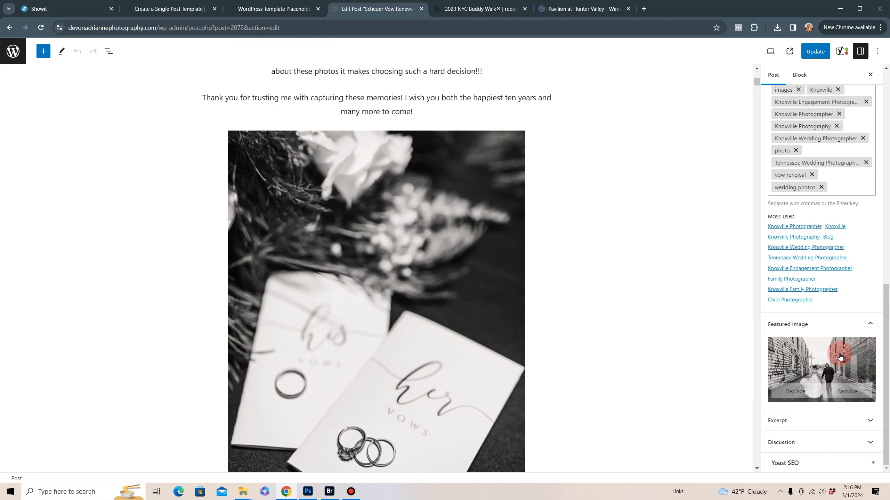
scroll(805, 297, "up", 10)
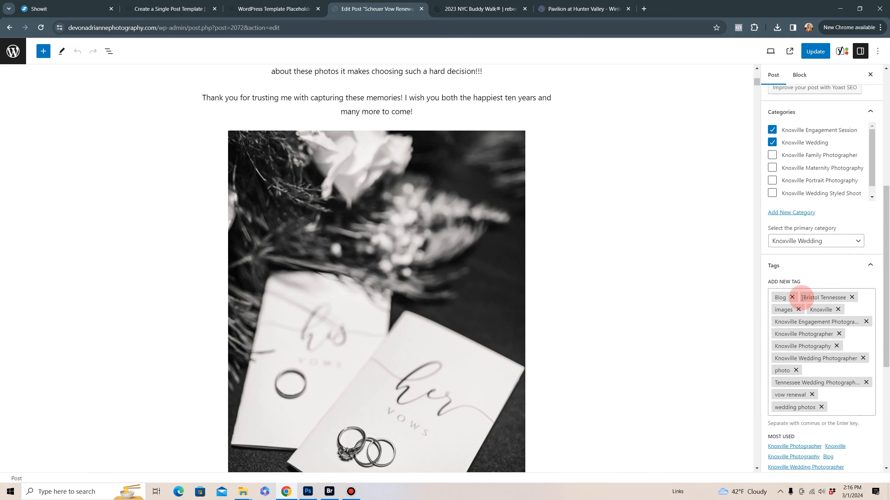
scroll(676, 267, "up", 8)
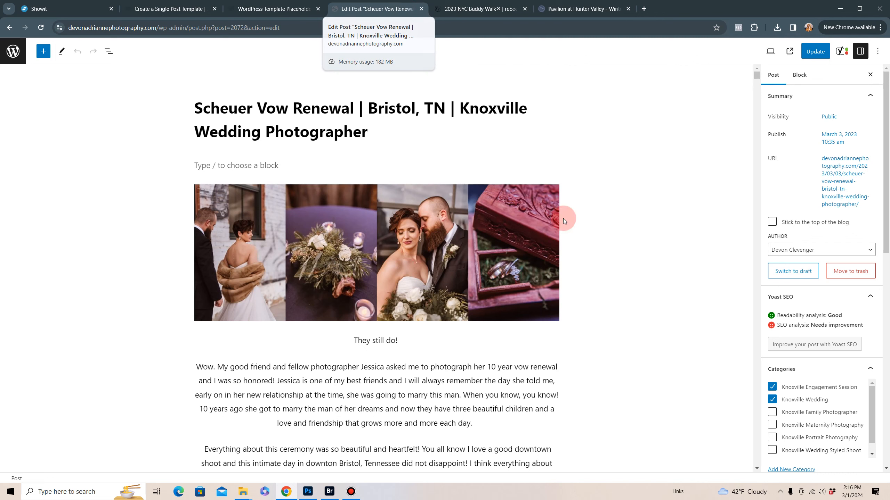
Step: Switch to the live site, go back to its Journal page and look it over down to the footer
left_click(488, 10)
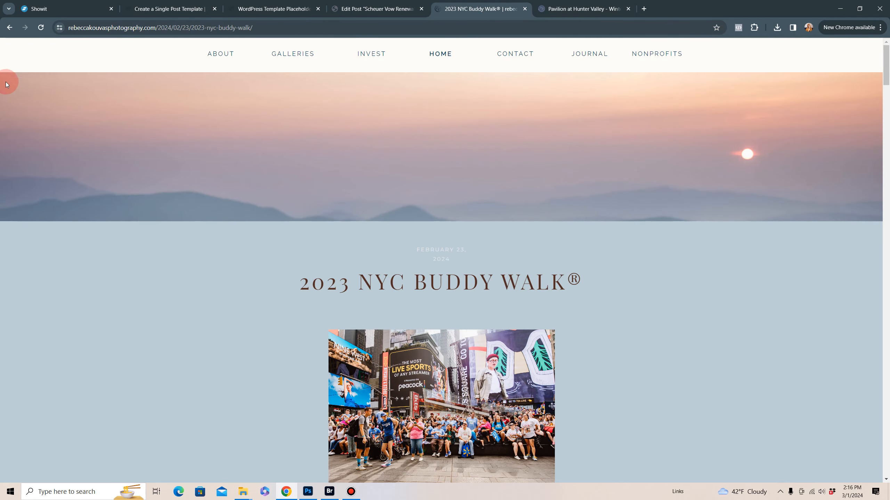
left_click(9, 27)
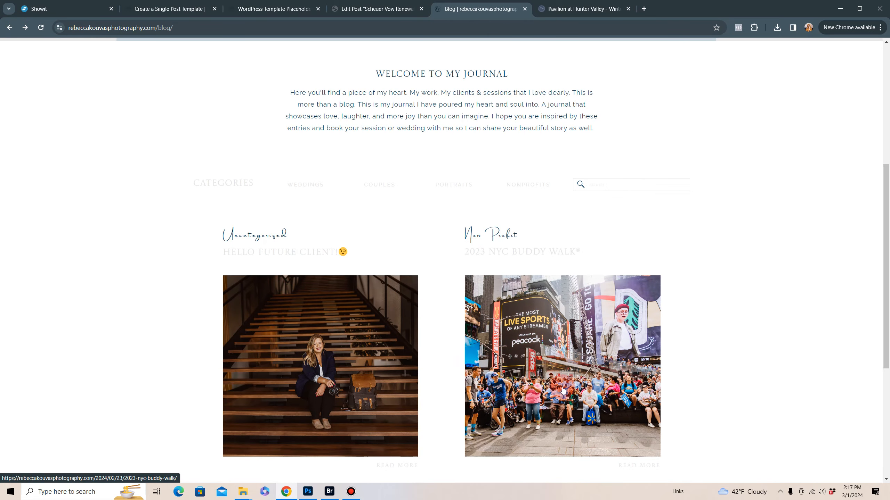
scroll(655, 395, "down", 5)
scroll(655, 395, "down", 2)
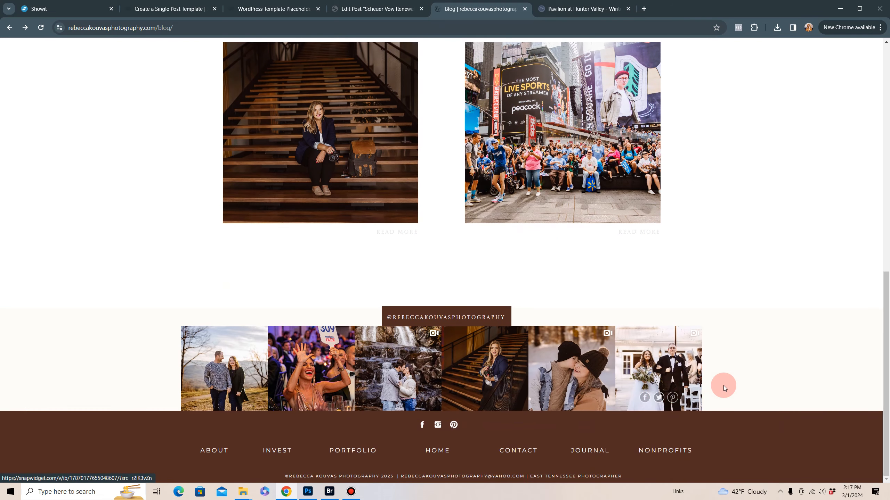
scroll(745, 382, "up", 14)
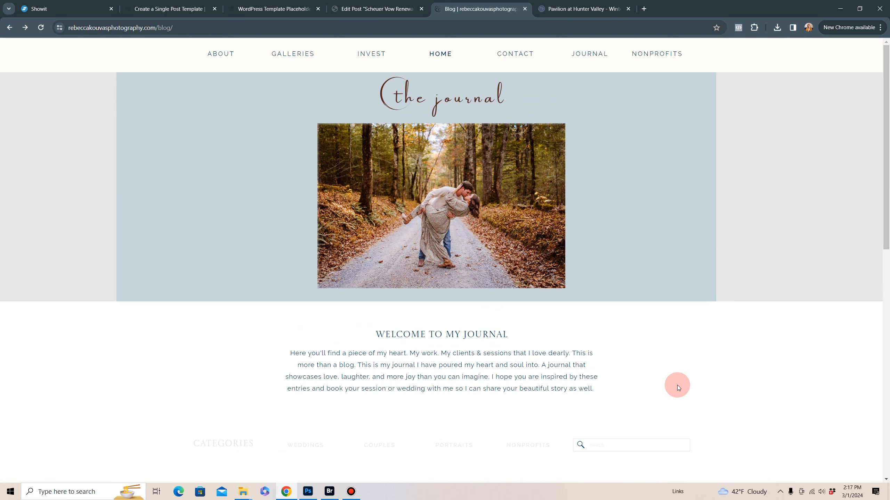
left_click(351, 492)
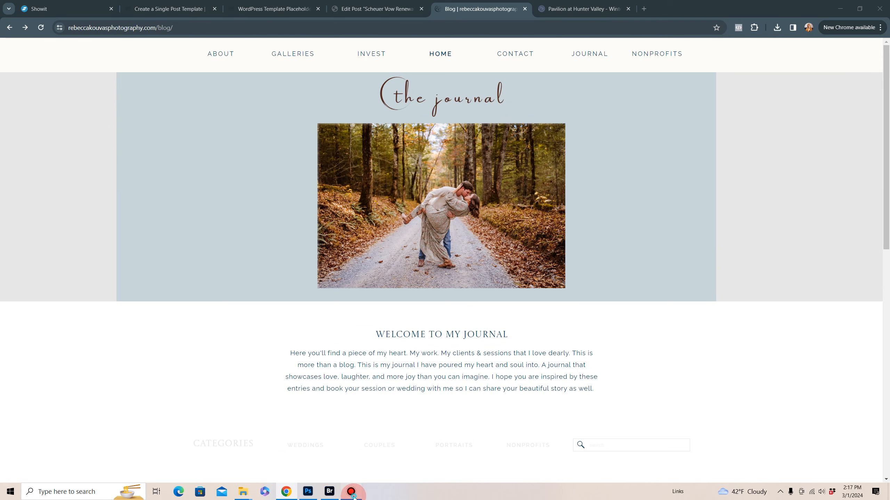